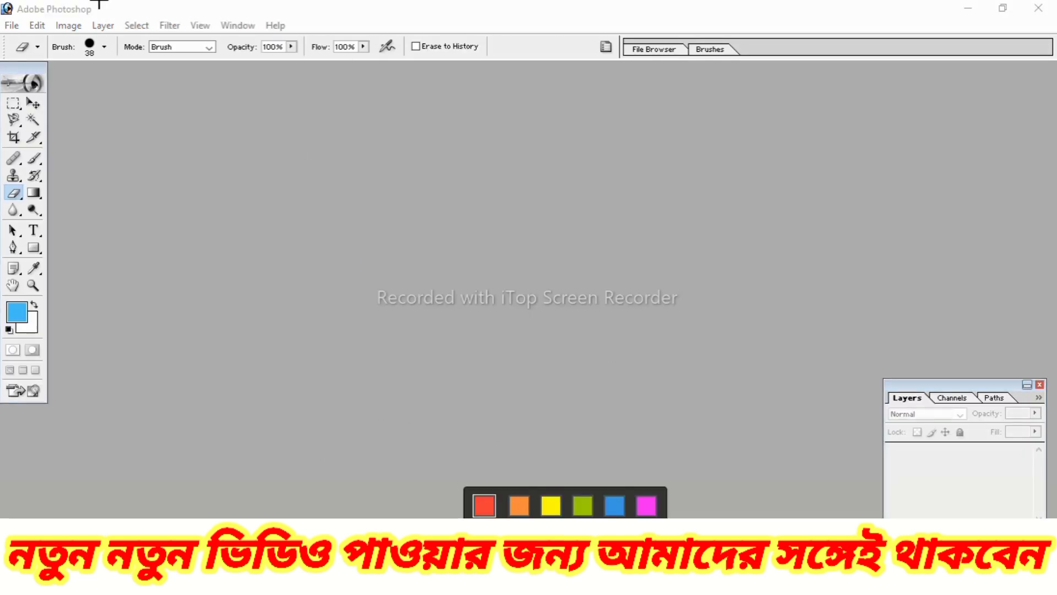
mouse_move(2, 2)
left_mouse_down()
mouse_move(125, 35)
mouse_move(248, 44)
mouse_move(338, 40)
mouse_move(442, 15)
left_mouse_up()
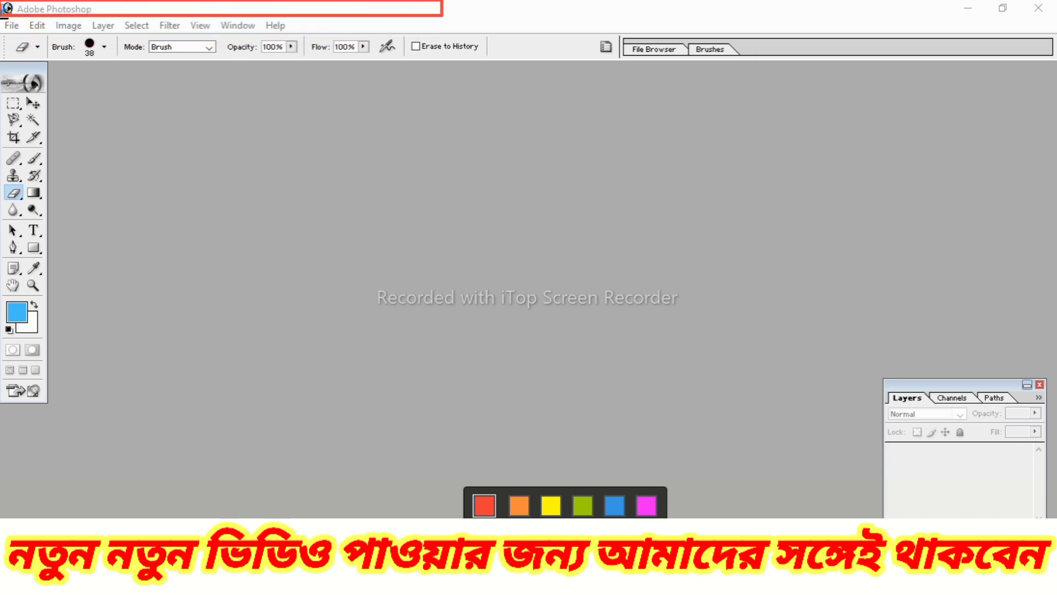
mouse_move(2, 17)
left_mouse_down()
mouse_move(276, 59)
mouse_move(337, 52)
mouse_move(334, 34)
left_mouse_up()
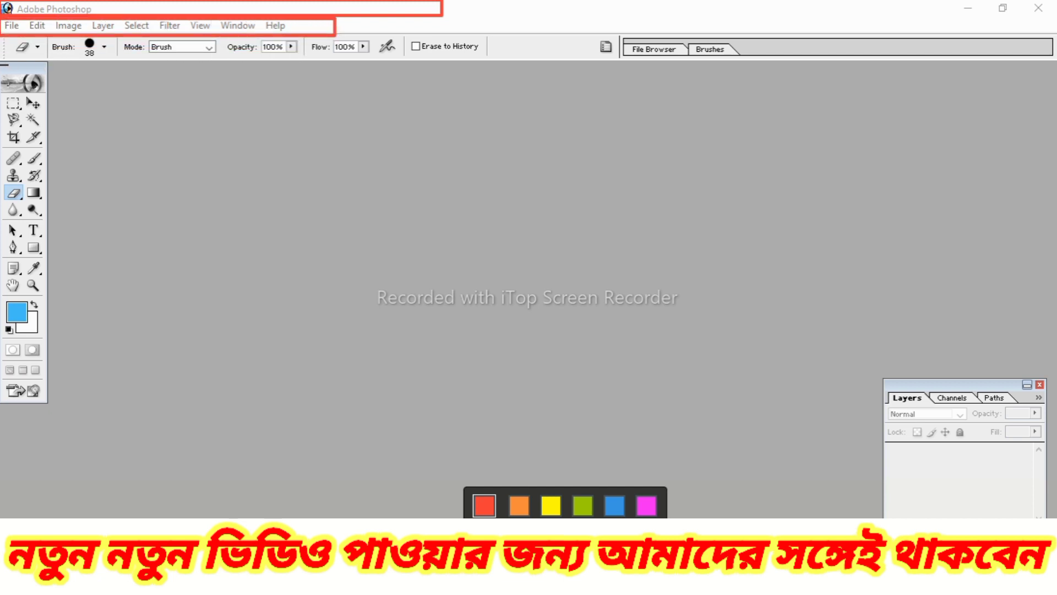
mouse_move(1, 62)
left_mouse_down()
mouse_move(26, 131)
mouse_move(66, 383)
mouse_move(57, 405)
mouse_move(47, 395)
left_mouse_up()
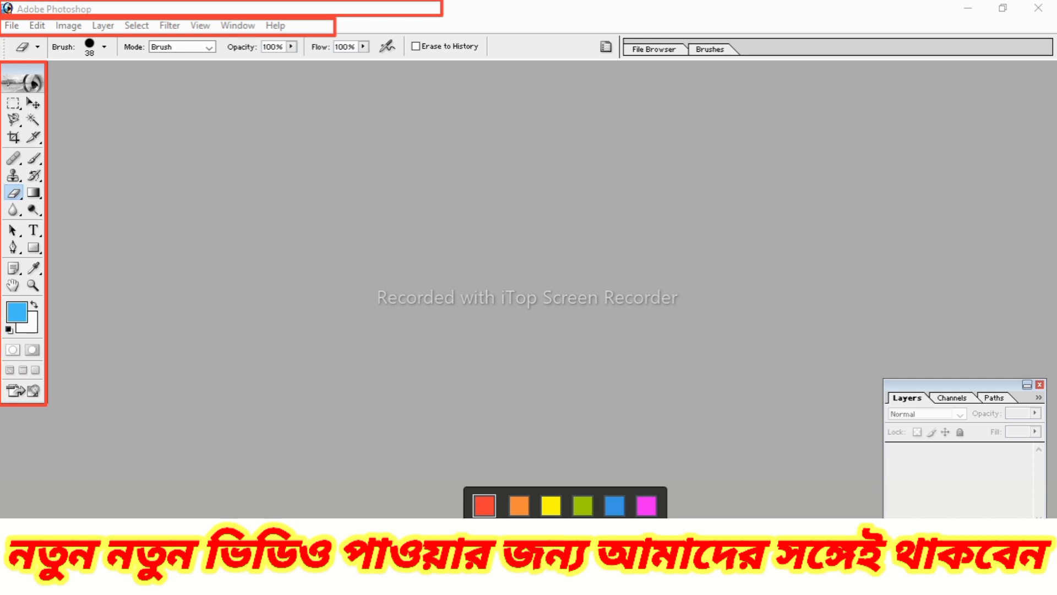
key("Escape")
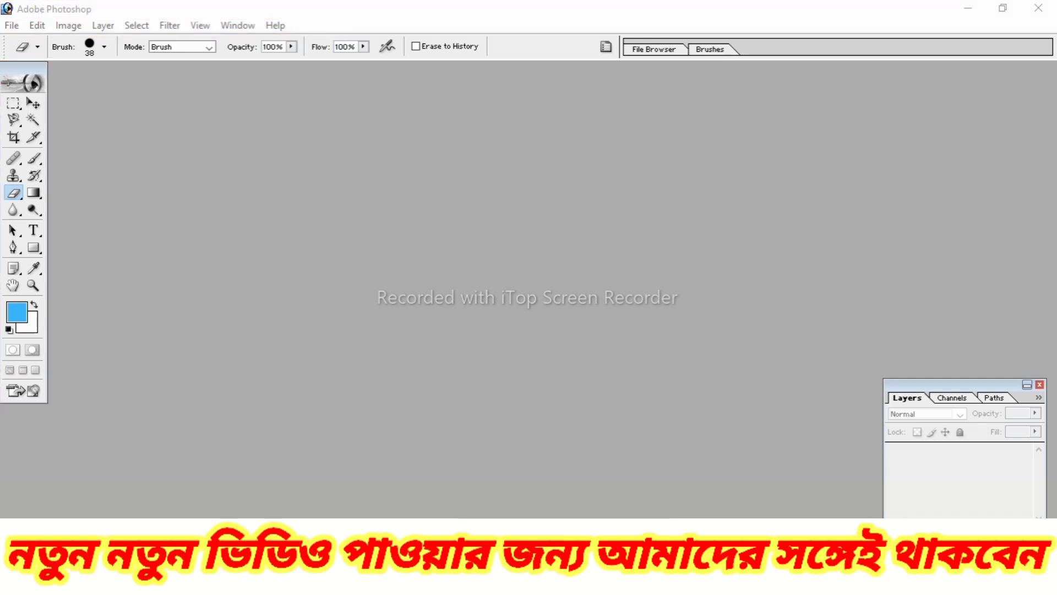
- Open portrait photo 3 from the Complete folder and maximize its document window
left_click(12, 25)
left_click(62, 58)
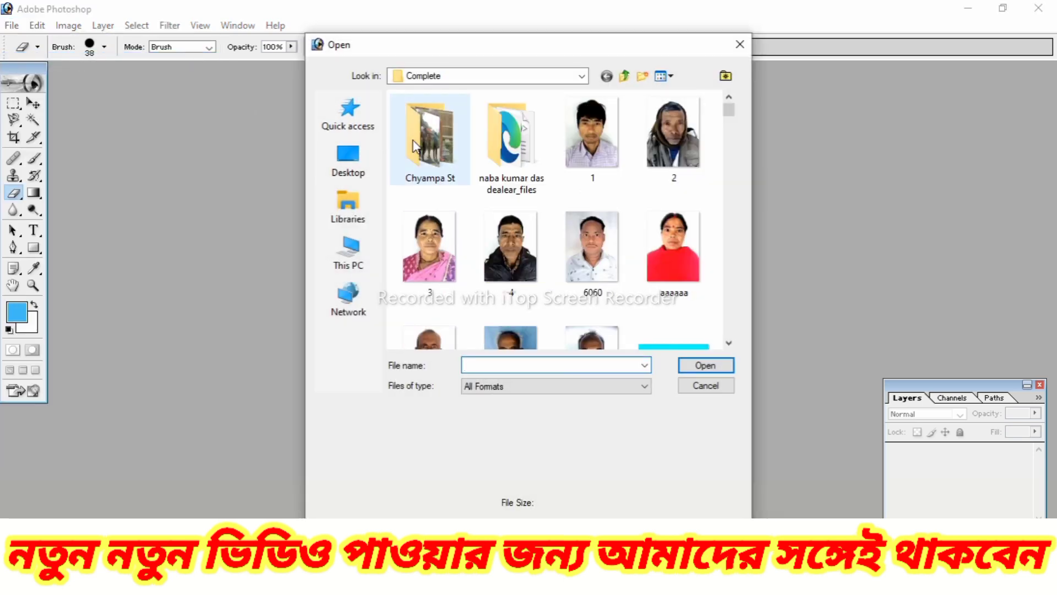
left_click(415, 251)
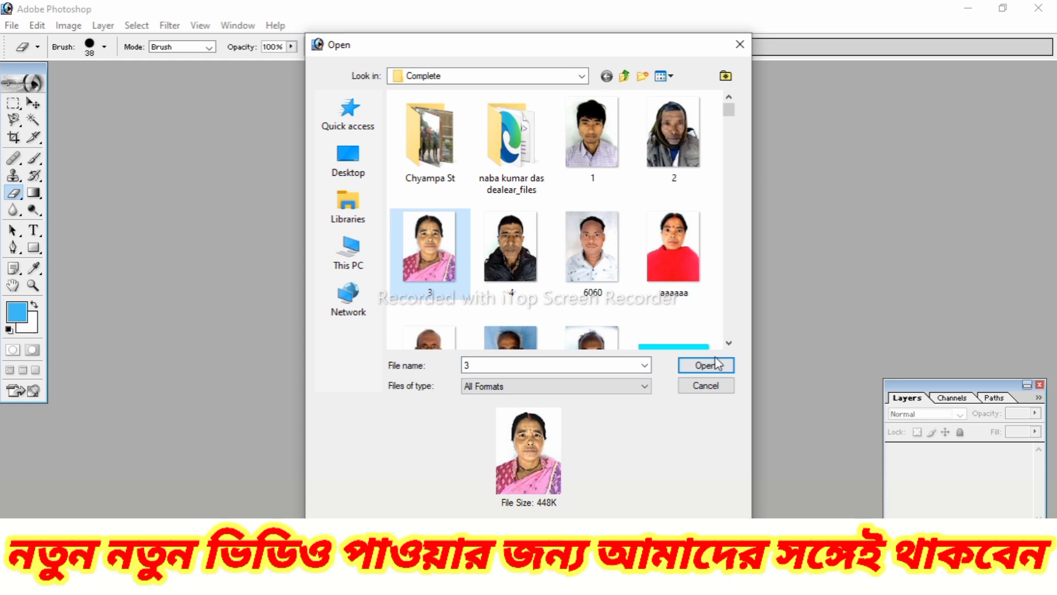
left_click(714, 362)
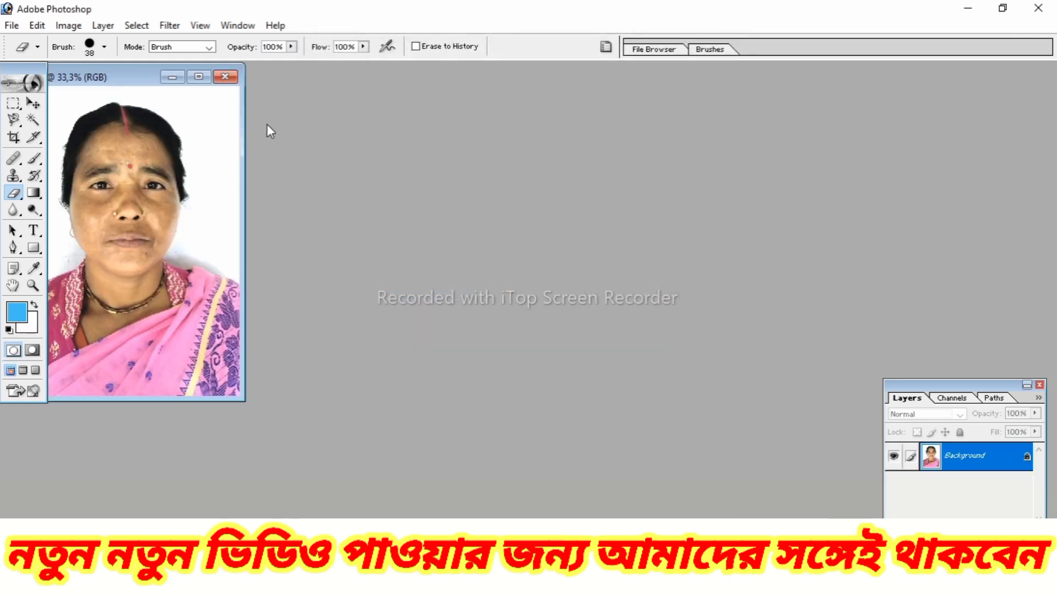
left_click(199, 76)
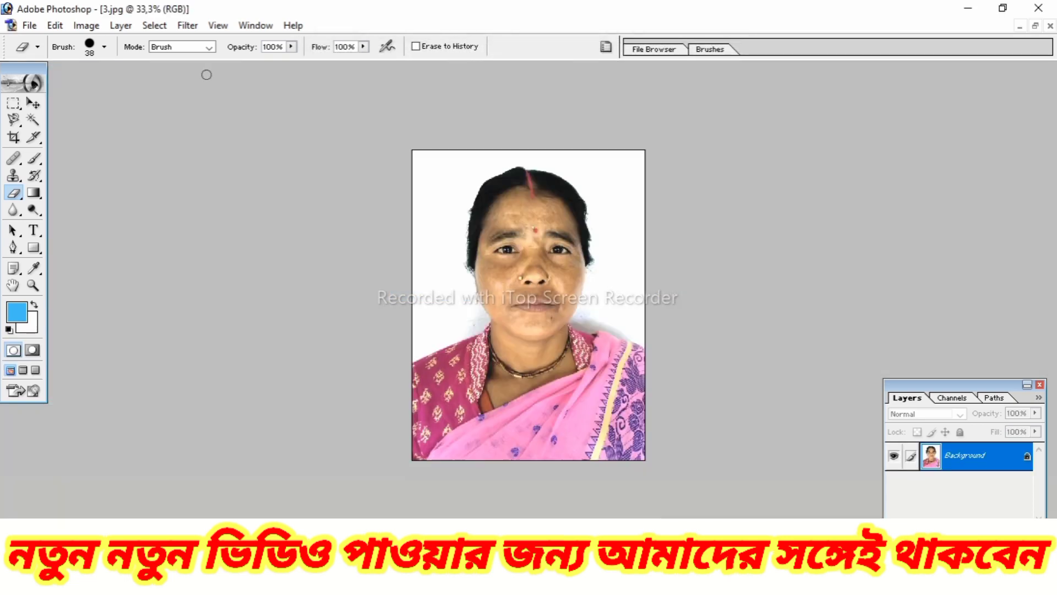
- Select most of the portrait, starting from its upper-left corner, with the Rectangular Marquee tool
left_click(14, 103)
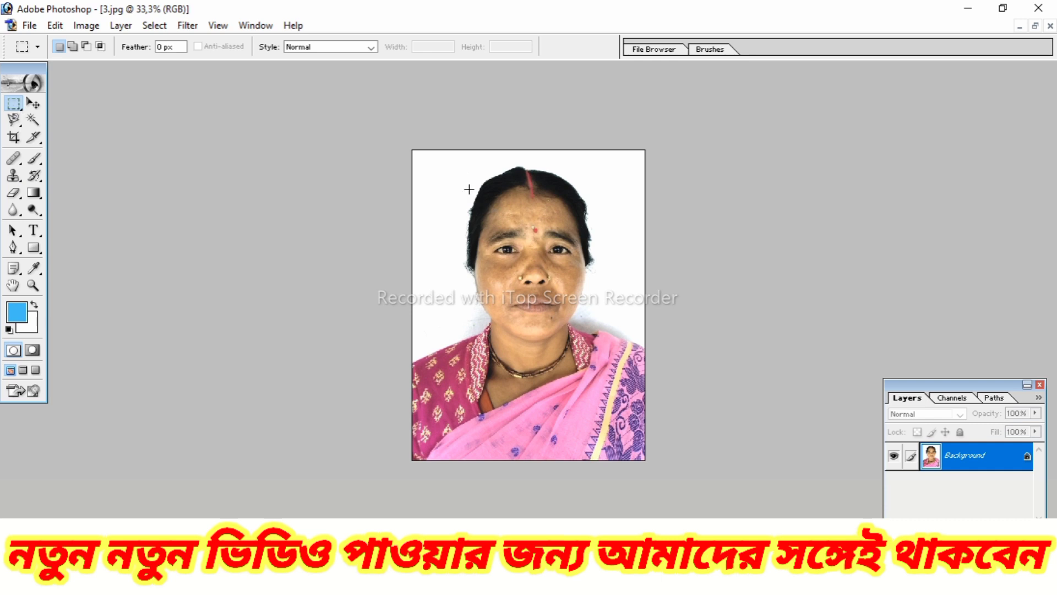
left_click_drag(538, 226, 577, 419)
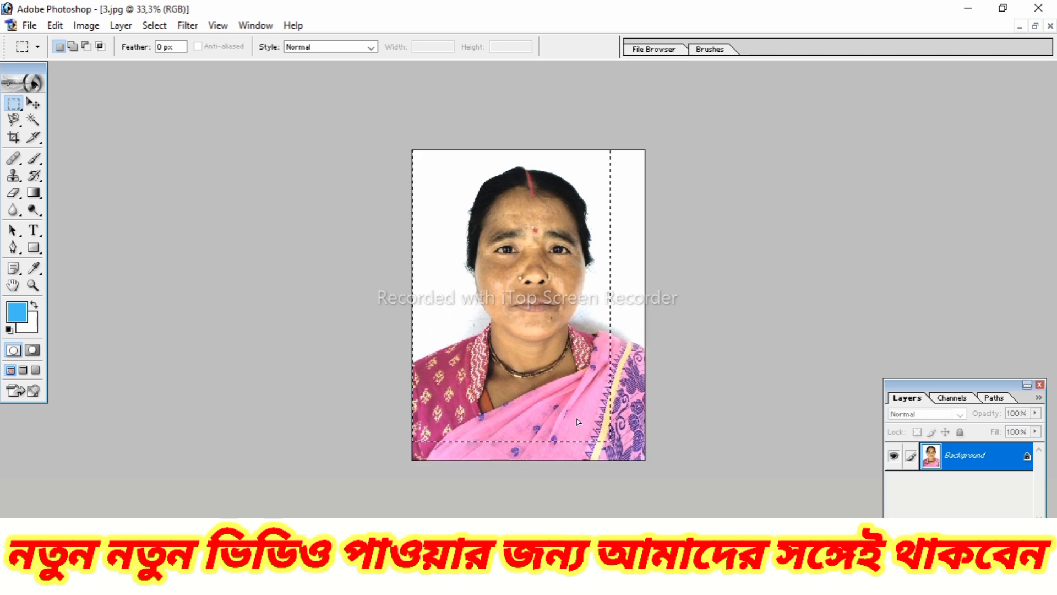
left_click(610, 443)
- Draw an elliptical marquee selection around the woman's head and neck
left_click(17, 104)
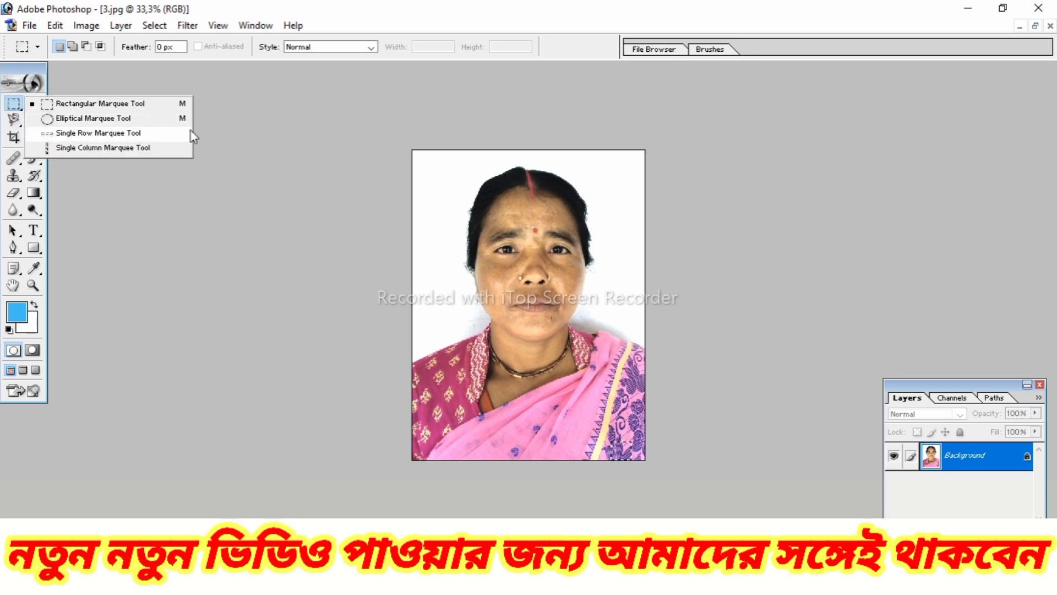
left_click(118, 124)
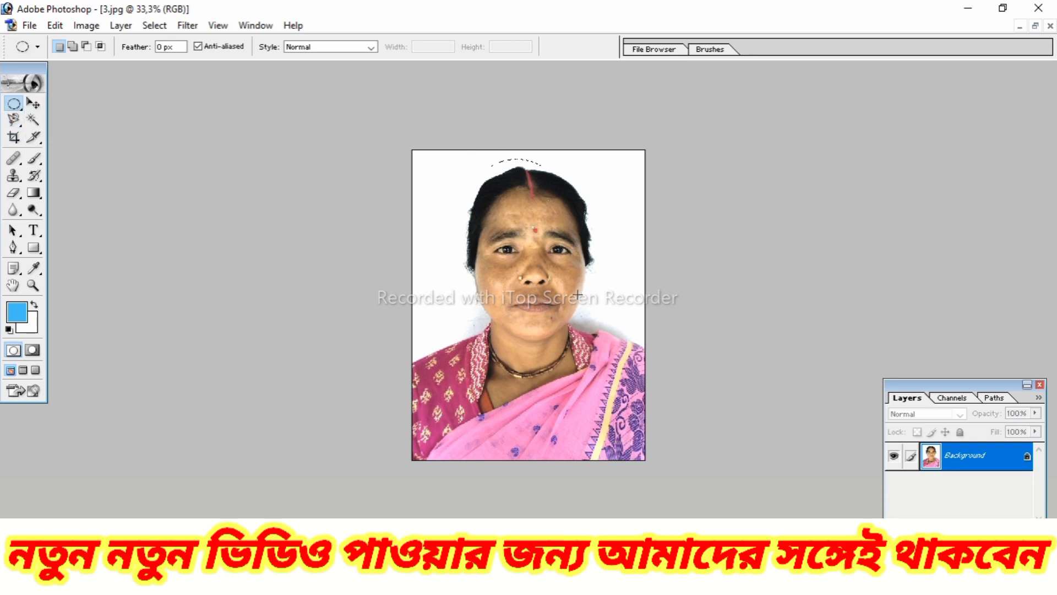
left_click_drag(577, 296, 618, 394)
- Place a single-row marquee across the portrait, moving it up to the hairline, and replace it with a single-column marquee through the face
left_click(13, 105)
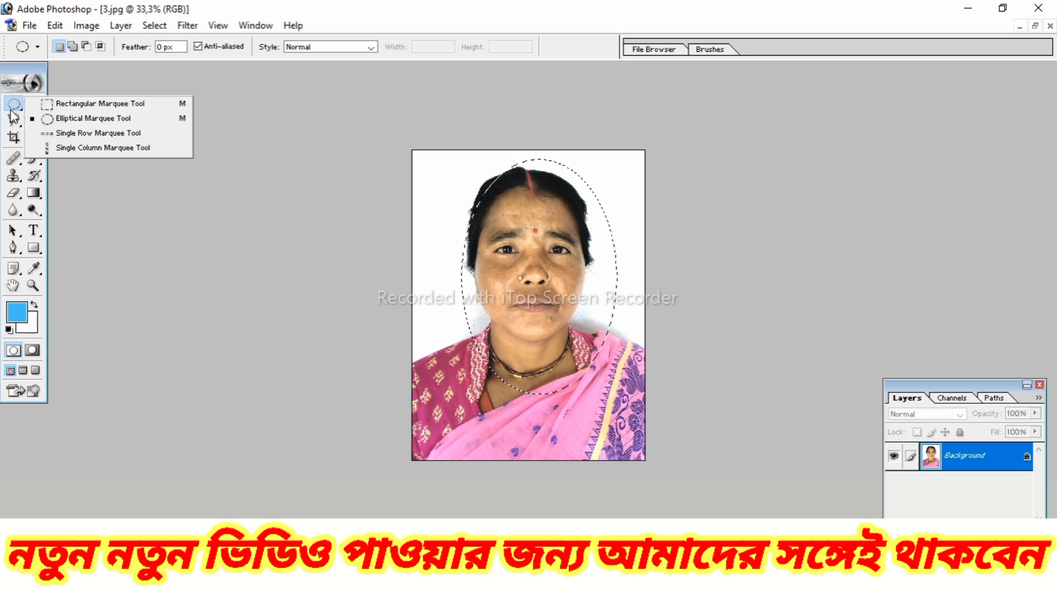
left_click(79, 137)
left_click(507, 321)
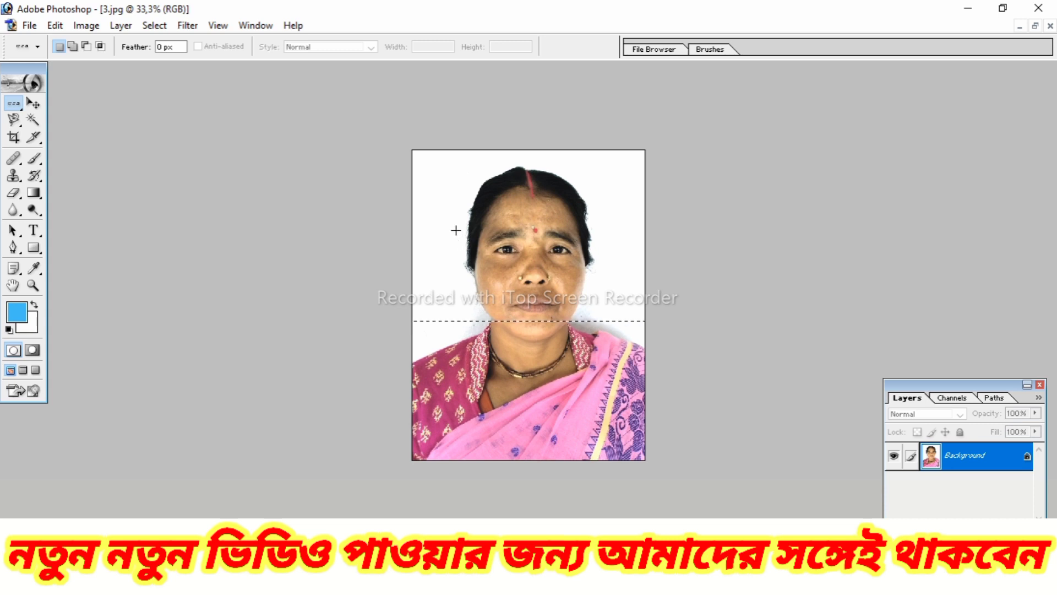
left_click_drag(490, 272, 483, 204)
left_click(13, 104)
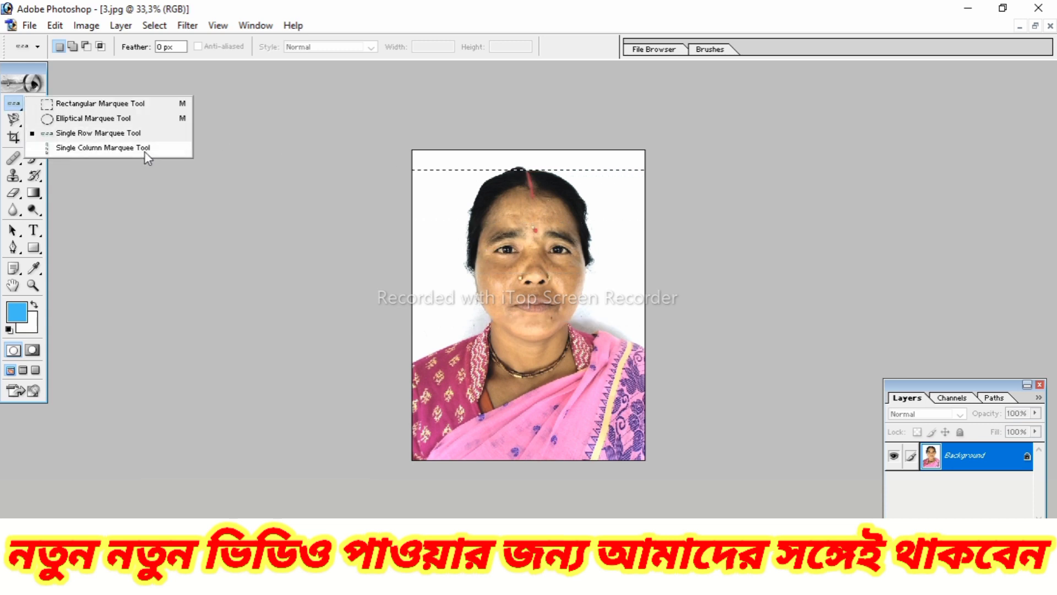
left_click(144, 150)
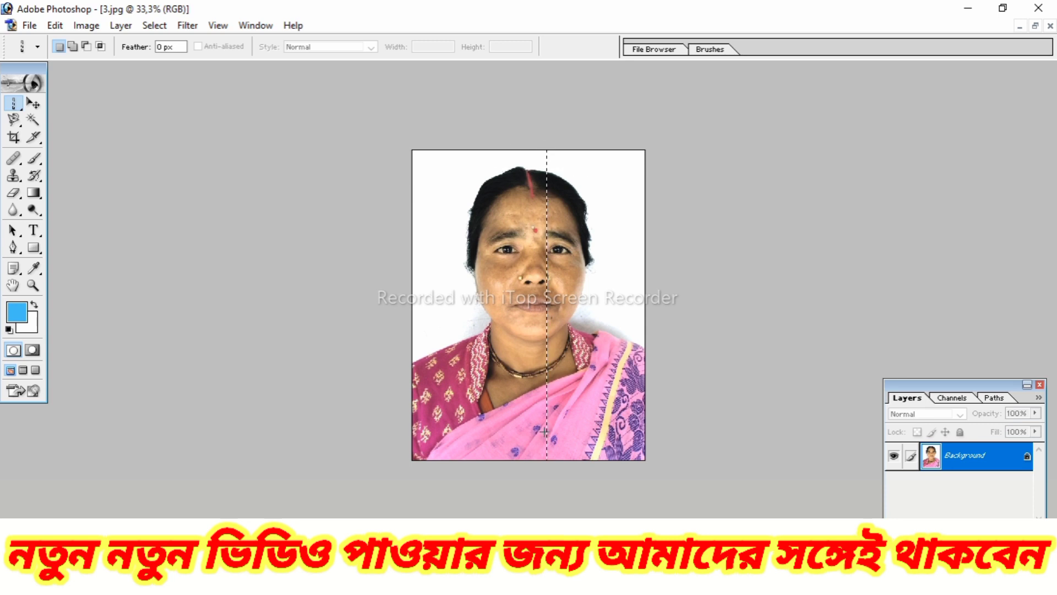
- Draw a rectangular marquee around nearly the whole portrait and replace it with a small one on the white background beside the head
left_click(14, 103)
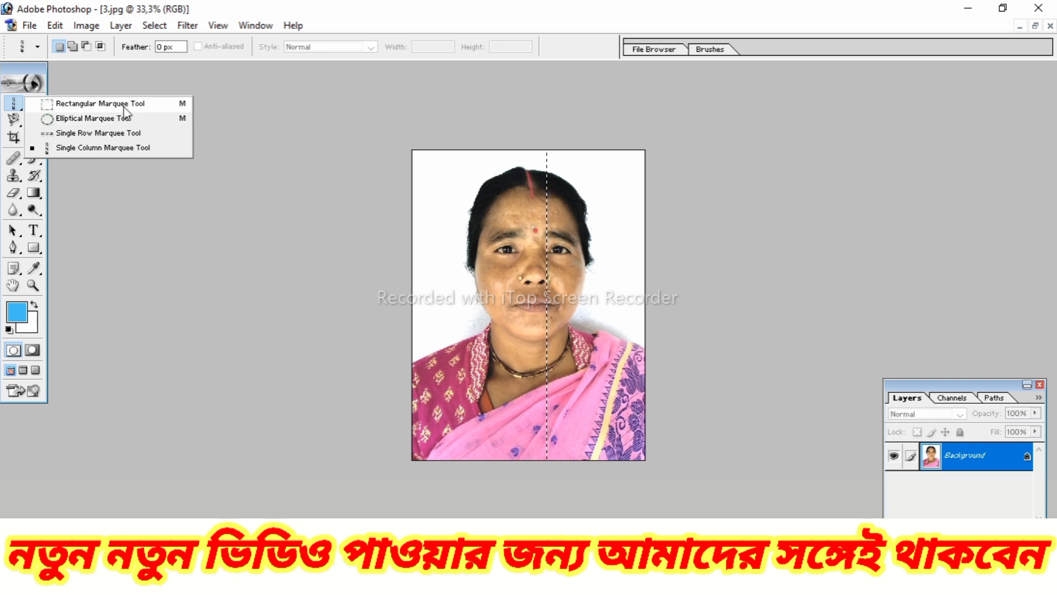
left_click(99, 104)
left_click_drag(411, 158, 692, 451)
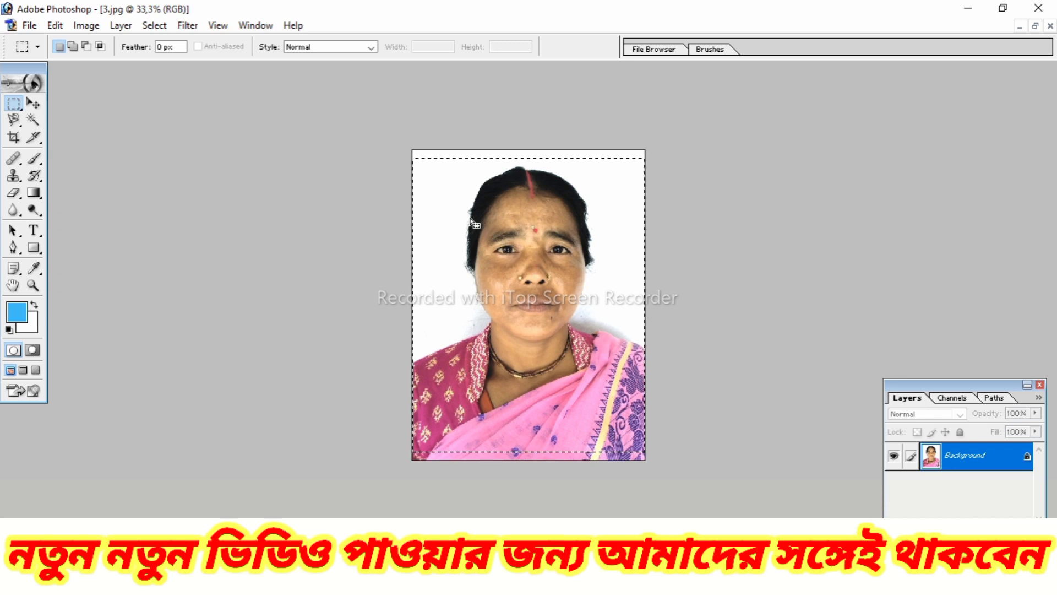
left_click(428, 192)
mouse_move(463, 219)
left_mouse_down()
mouse_move(451, 243)
mouse_move(461, 226)
left_mouse_up()
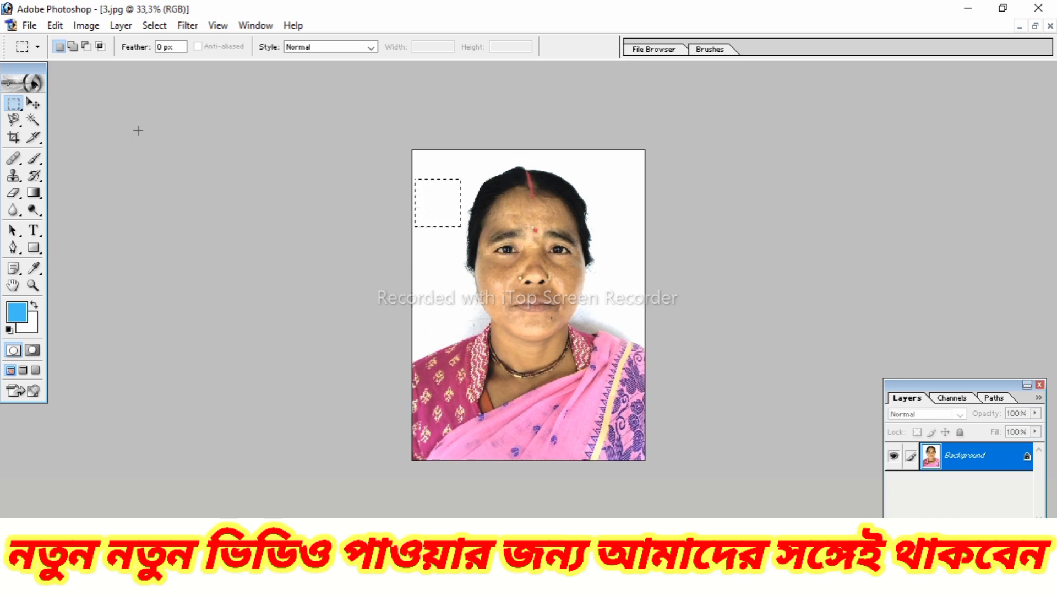
- Select a rectangular area over the right side of the head and adjacent background, and use the Move tool on it
left_click_drag(553, 196, 652, 273)
left_click(39, 104)
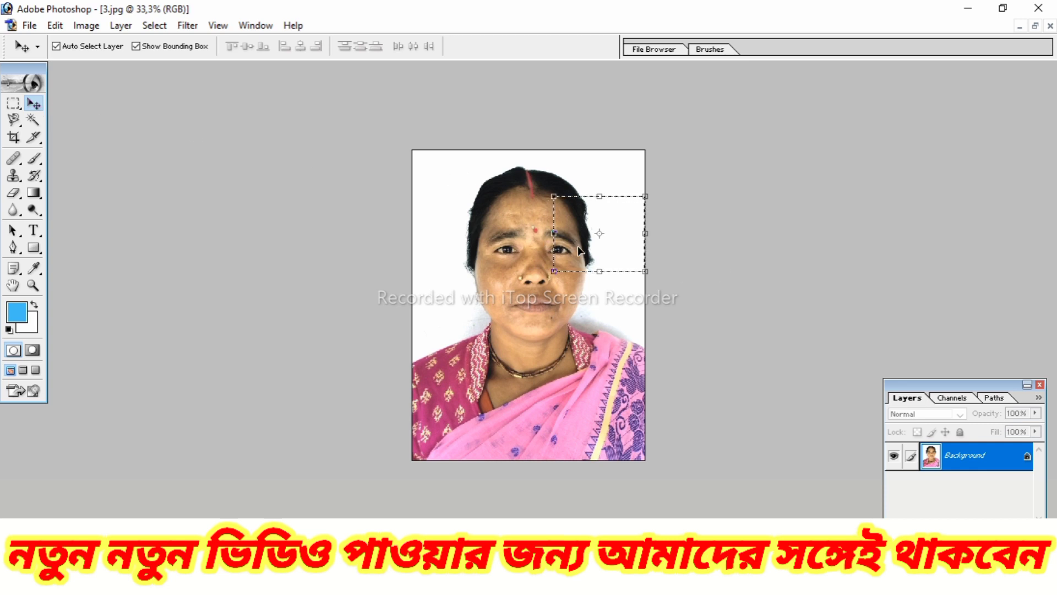
mouse_move(588, 239)
left_mouse_down()
mouse_move(450, 281)
mouse_move(459, 236)
mouse_move(570, 292)
mouse_move(587, 240)
left_mouse_up()
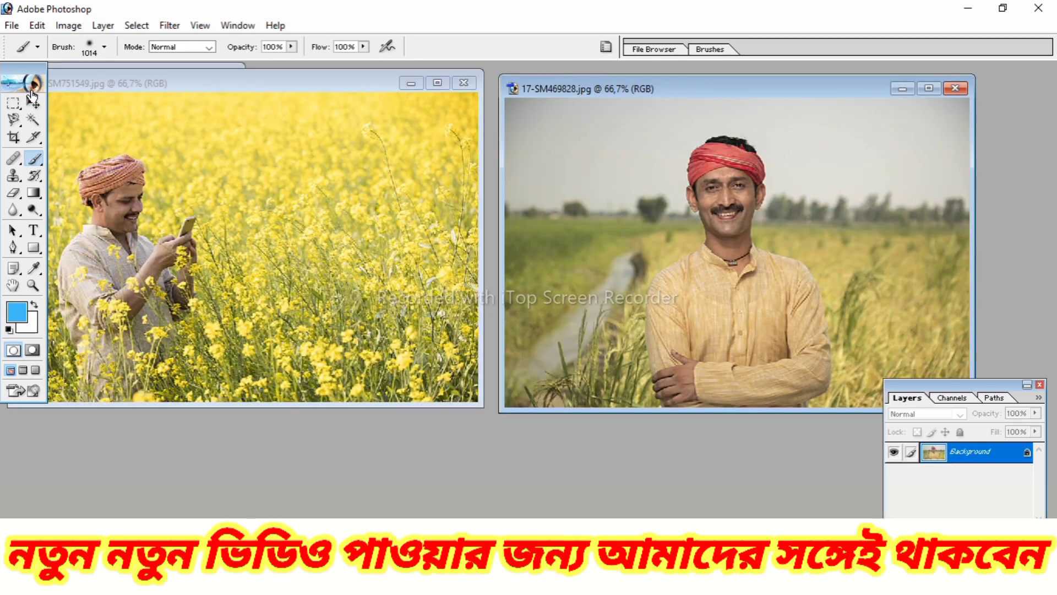
- Select the man in the red turban in 17-SM469828.jpg with a rectangular marquee and move a copy into the yellow flower field photo
left_click(12, 104)
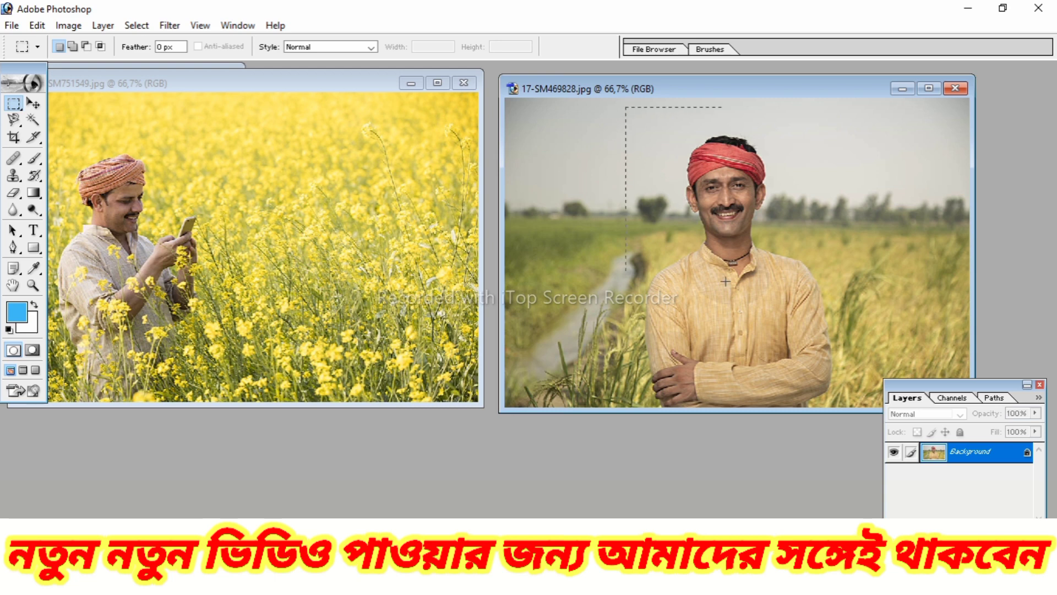
left_click_drag(726, 282, 836, 414)
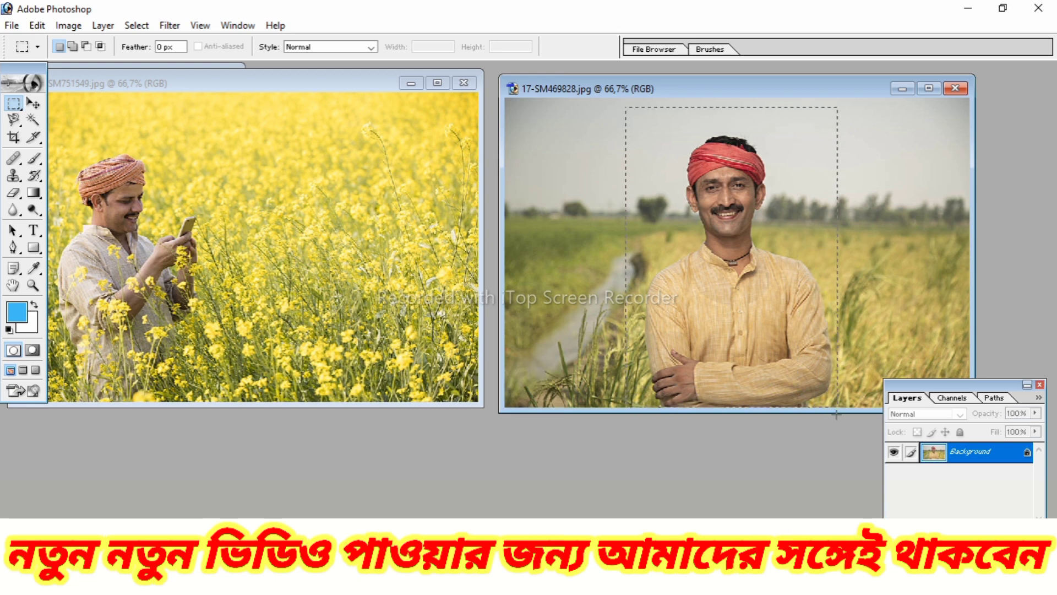
left_click(34, 105)
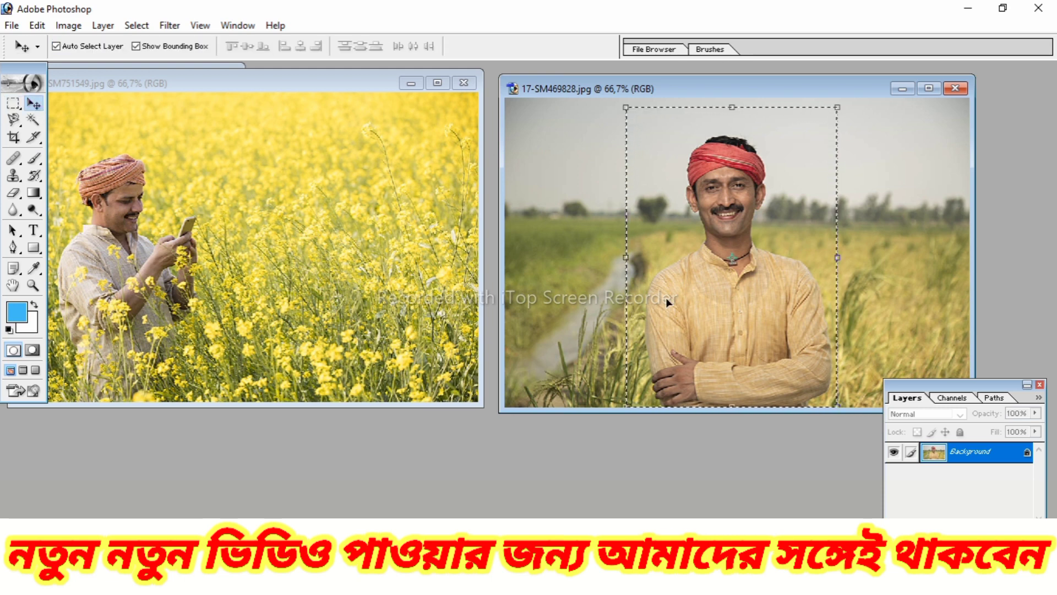
left_click_drag(666, 297, 362, 287)
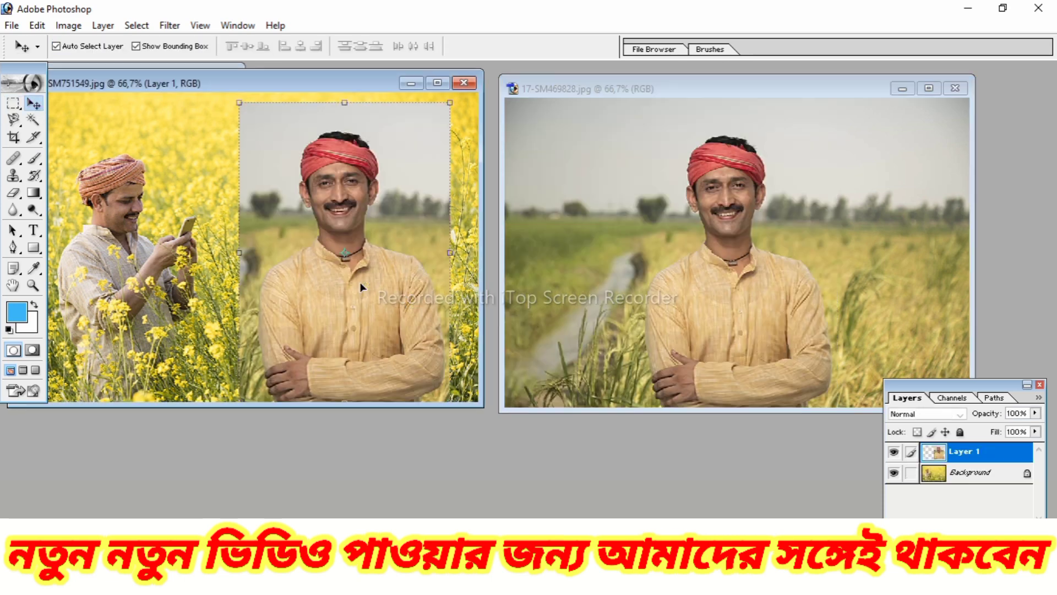
- Transform the copied man to 101,1% width and 94,1% height, shift him slightly right, and leave the transform
left_click(451, 104)
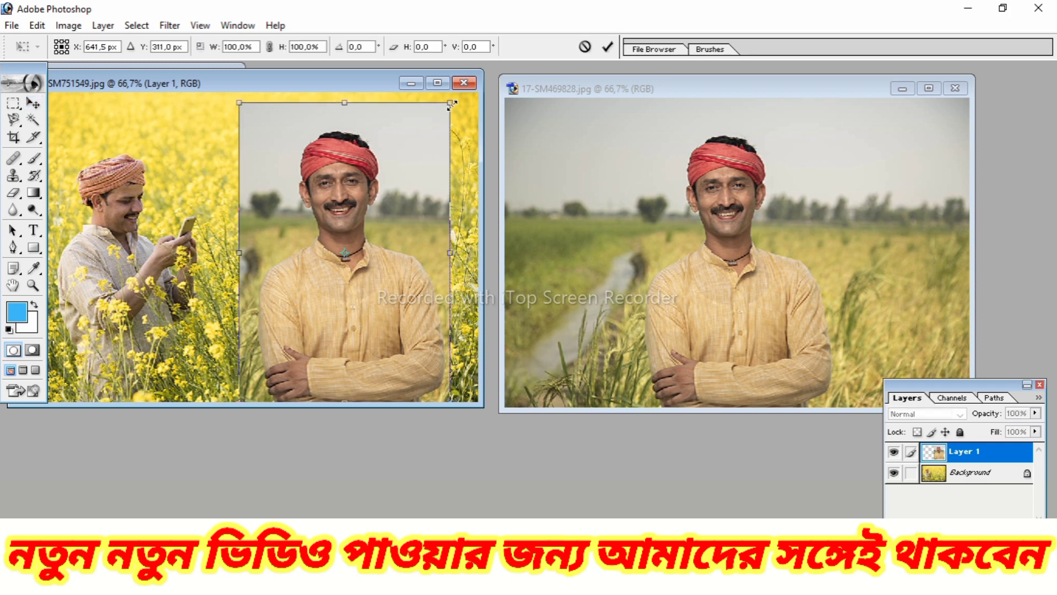
mouse_move(452, 103)
left_mouse_down()
mouse_move(462, 190)
mouse_move(461, 107)
mouse_move(454, 122)
left_mouse_up()
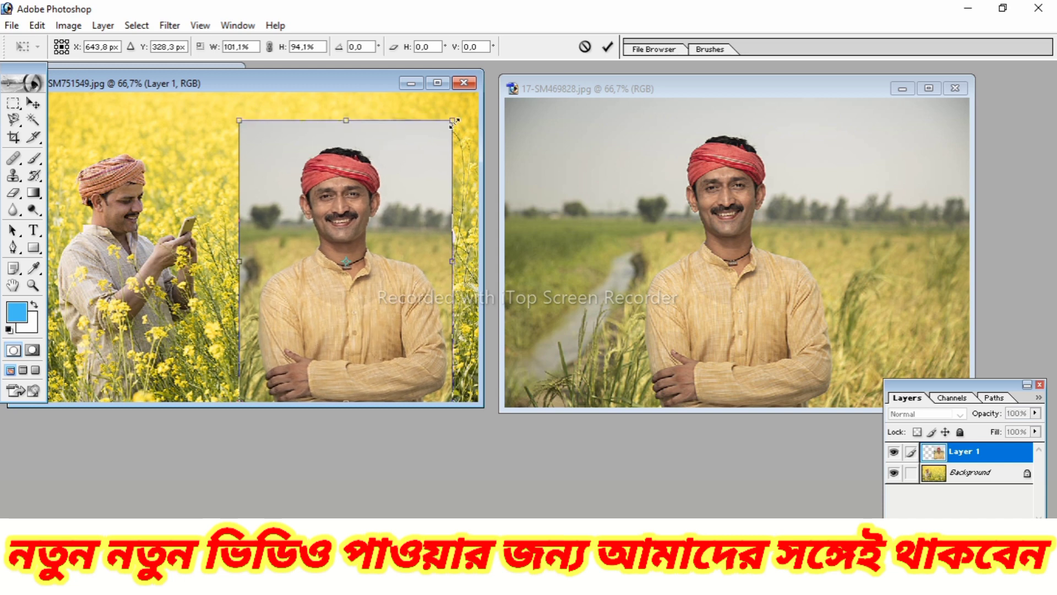
left_click_drag(359, 254, 367, 254)
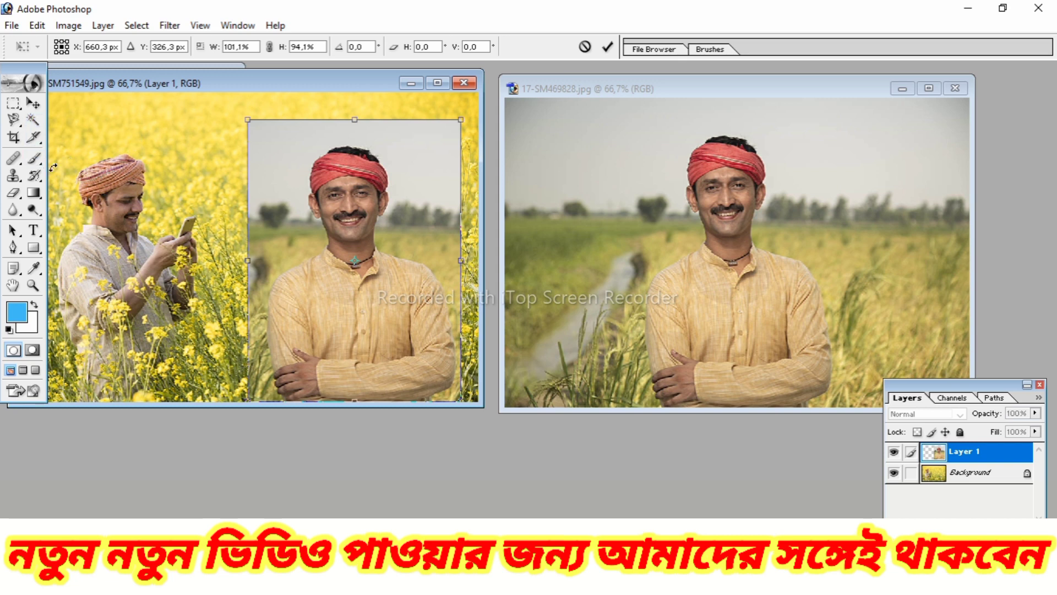
left_click(34, 175)
left_click(444, 230)
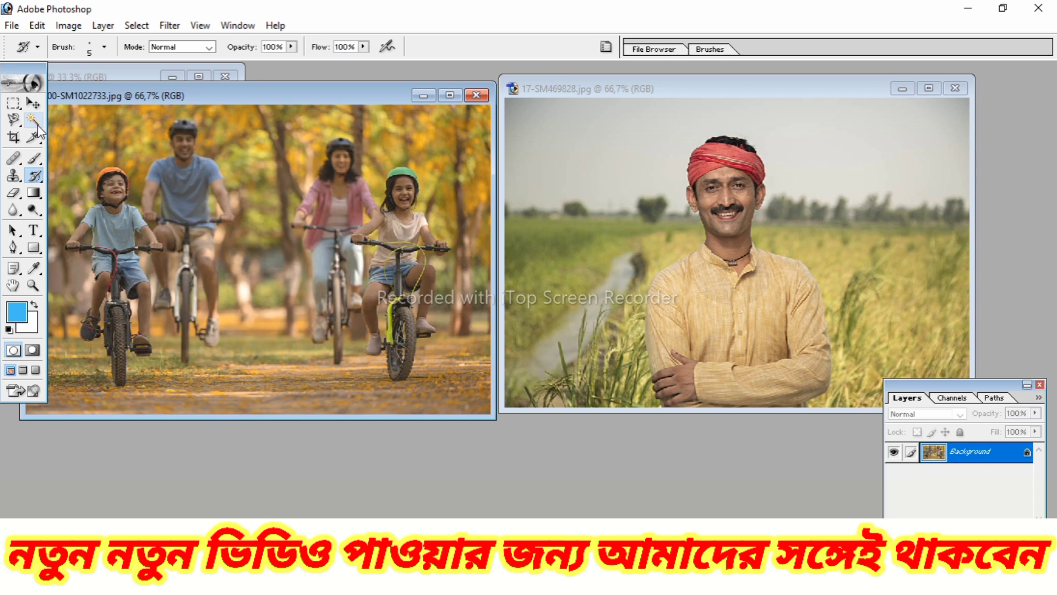
- Outline the man in the red turban in 17-SM469828.jpg with a freehand Lasso selection that follows his head and body
right_click(8, 126)
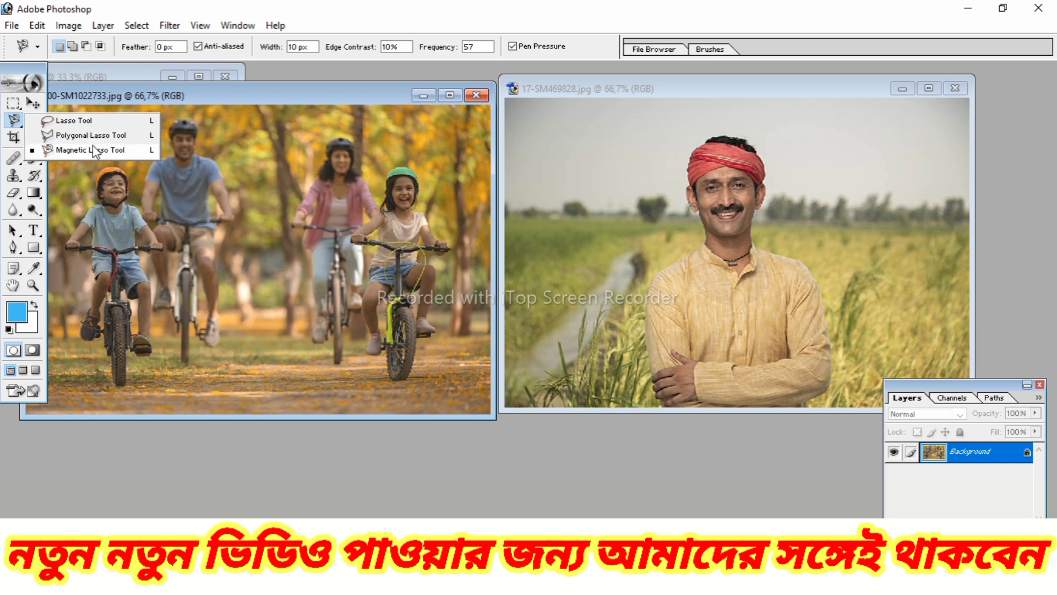
left_click(135, 120)
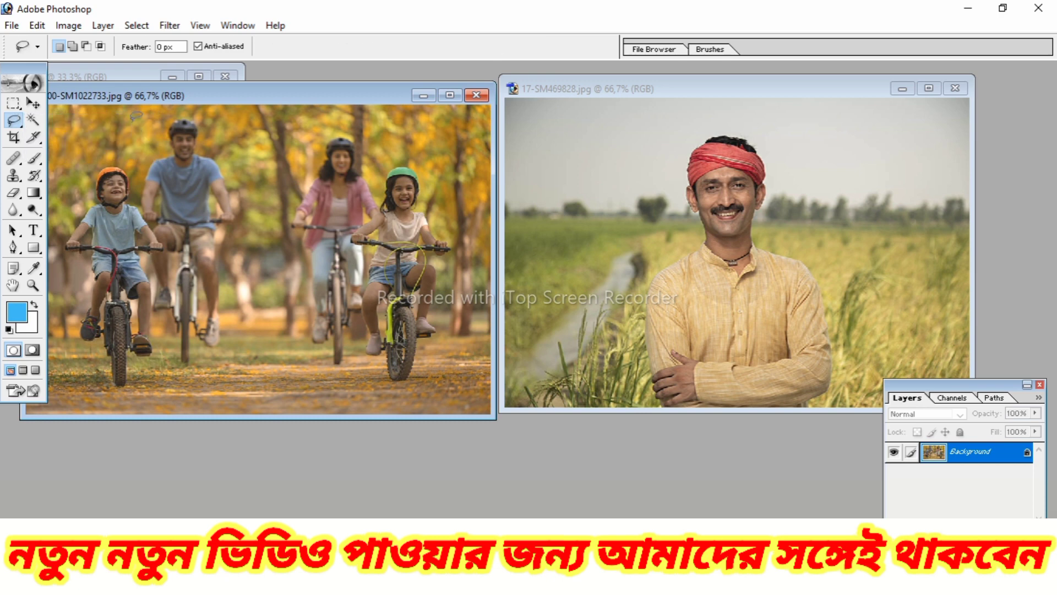
right_click(14, 121)
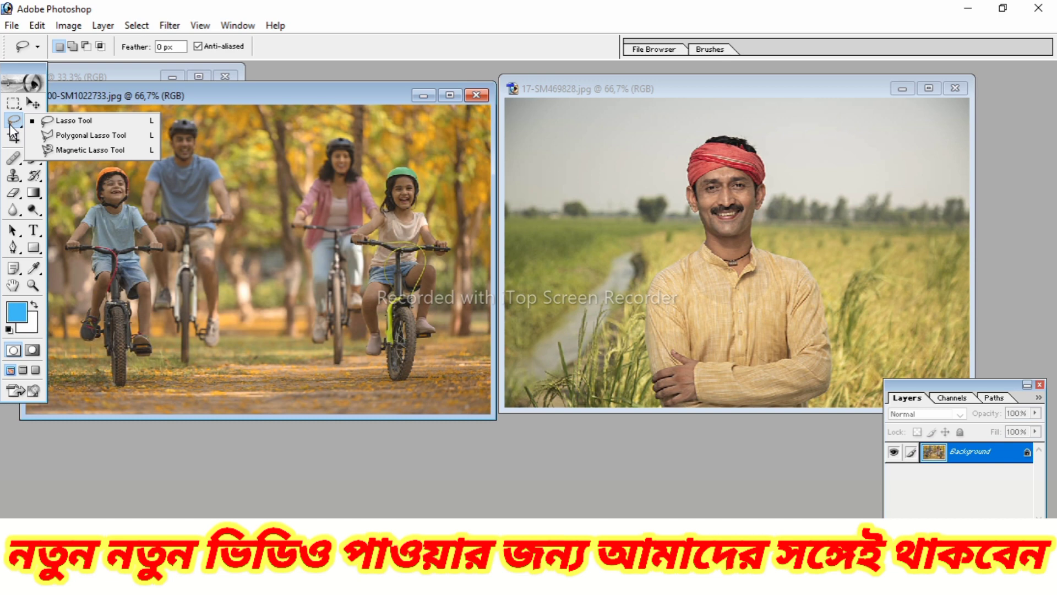
left_click(102, 121)
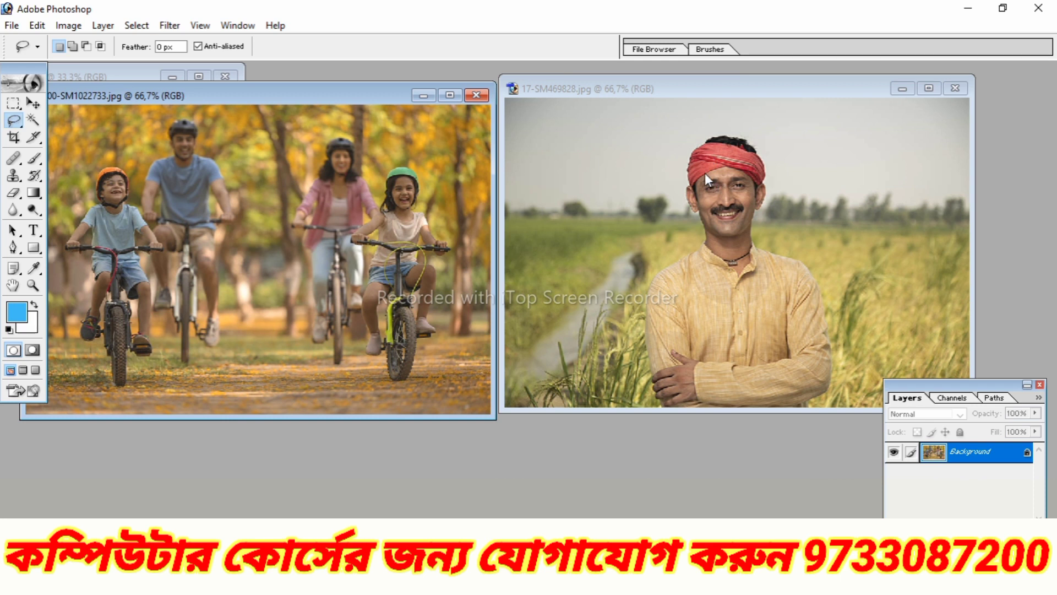
left_click(707, 91)
left_click(698, 138)
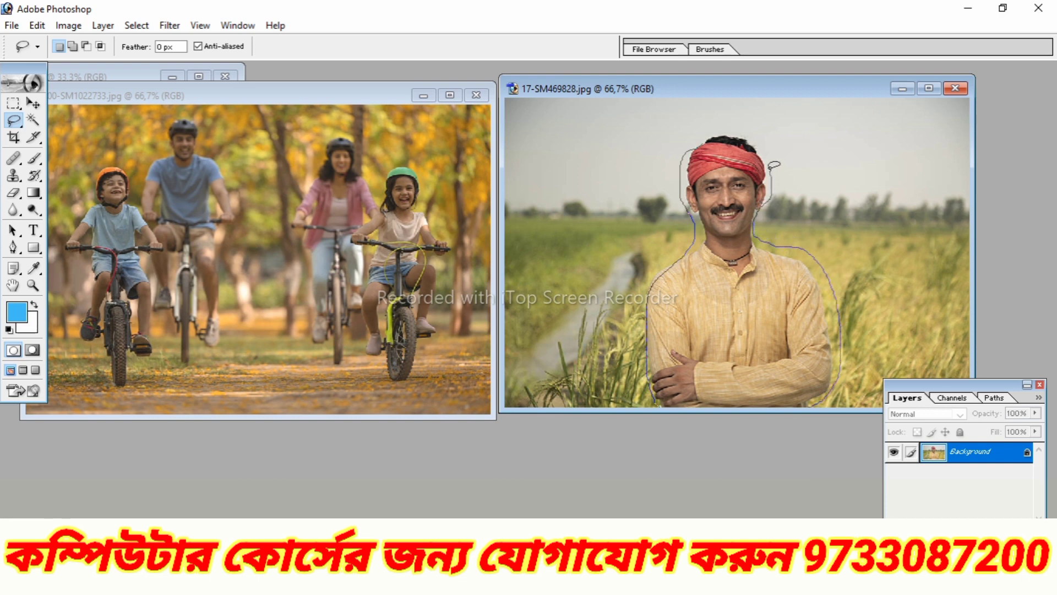
mouse_move(763, 150)
left_mouse_down()
mouse_move(740, 131)
mouse_move(689, 147)
left_mouse_up()
left_click_drag(653, 404, 656, 407)
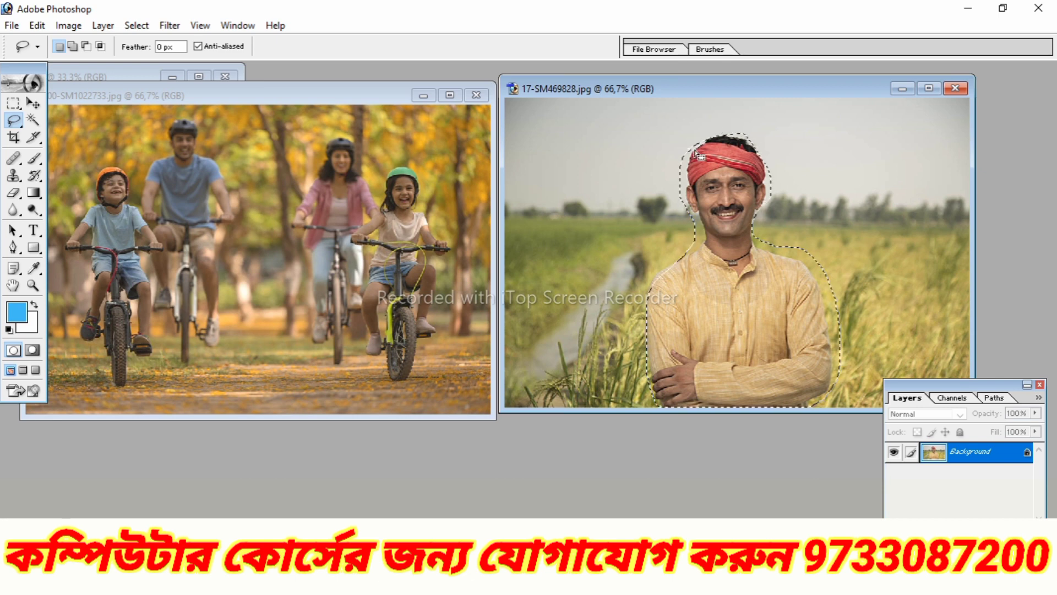
- Replace the freehand selection with a Polygonal Lasso outline around the man's body, shoulders and head in 17-SM469828.jpg
left_click(15, 138)
left_click_drag(13, 120, 108, 137)
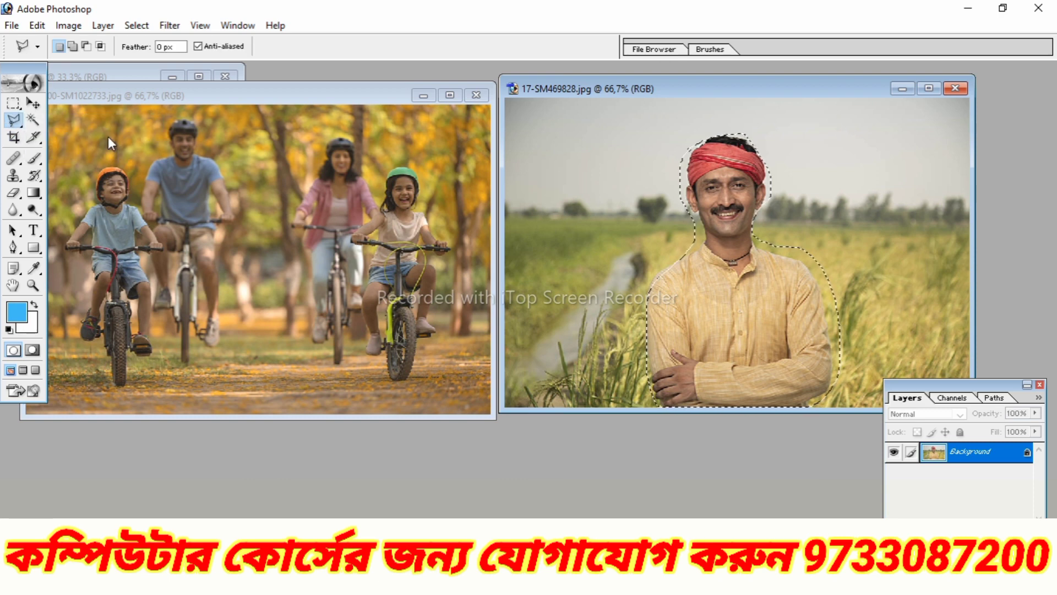
key("ctrl+d")
left_click(691, 244)
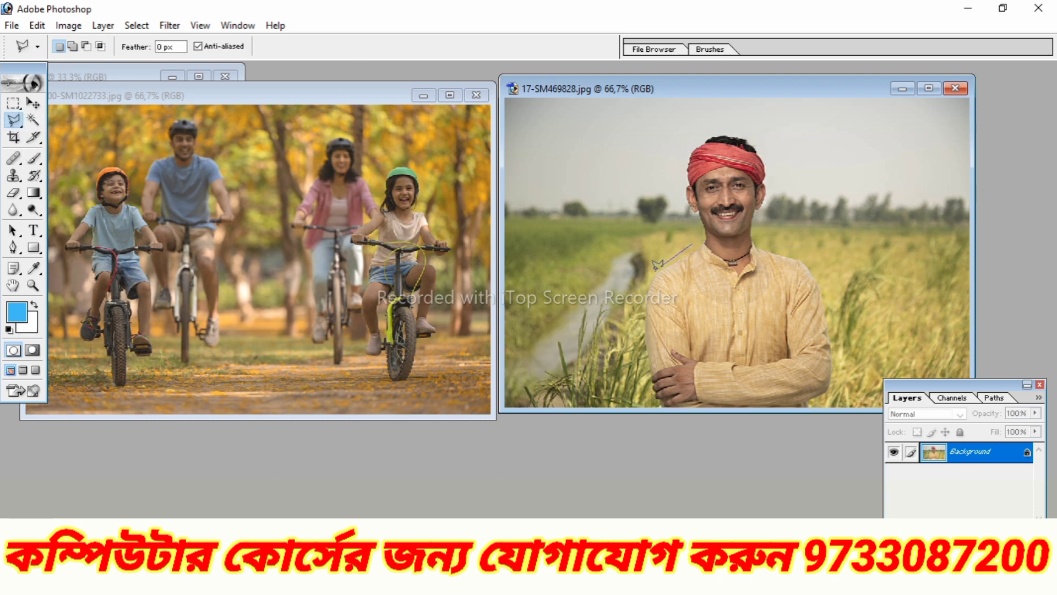
left_click(651, 282)
left_click(828, 348)
left_click(819, 283)
left_click(776, 249)
left_click(754, 238)
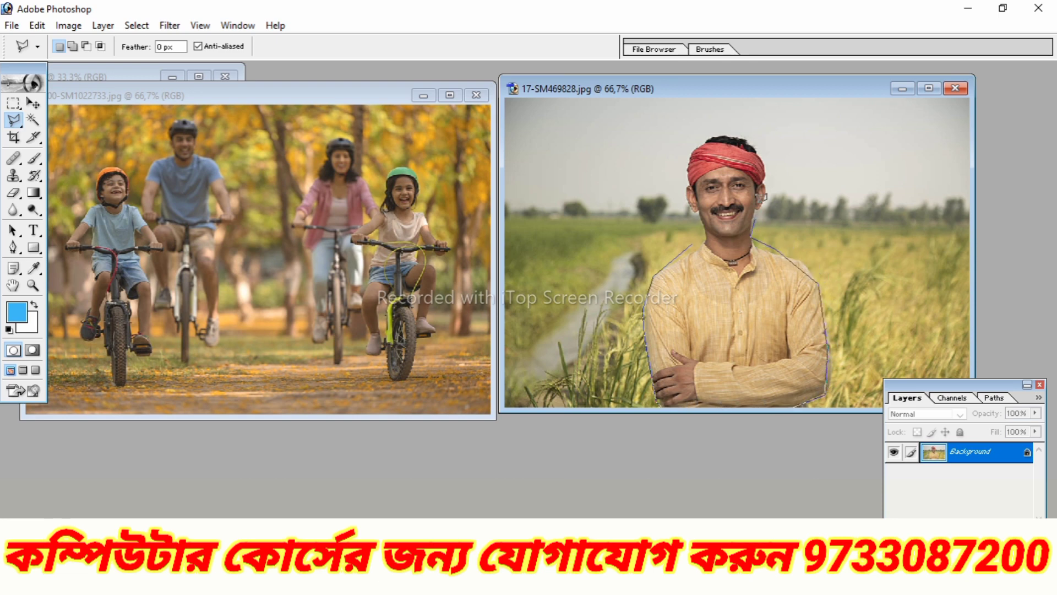
left_click(750, 147)
left_click(693, 240)
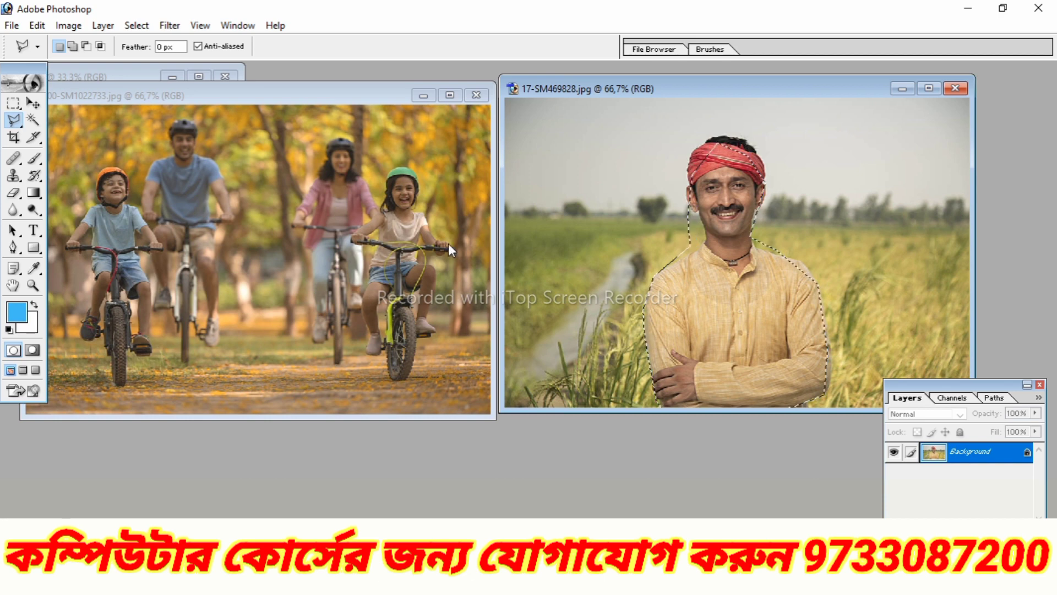
- Trace the man's whole outline with the Magnetic Lasso and close it as a new selection
left_click(12, 122)
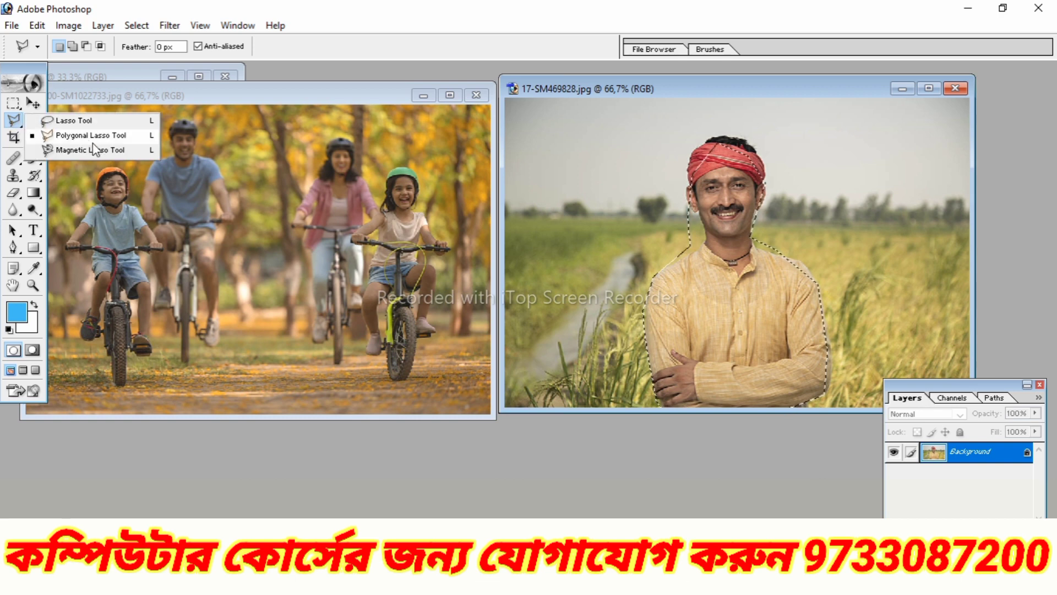
left_click(95, 150)
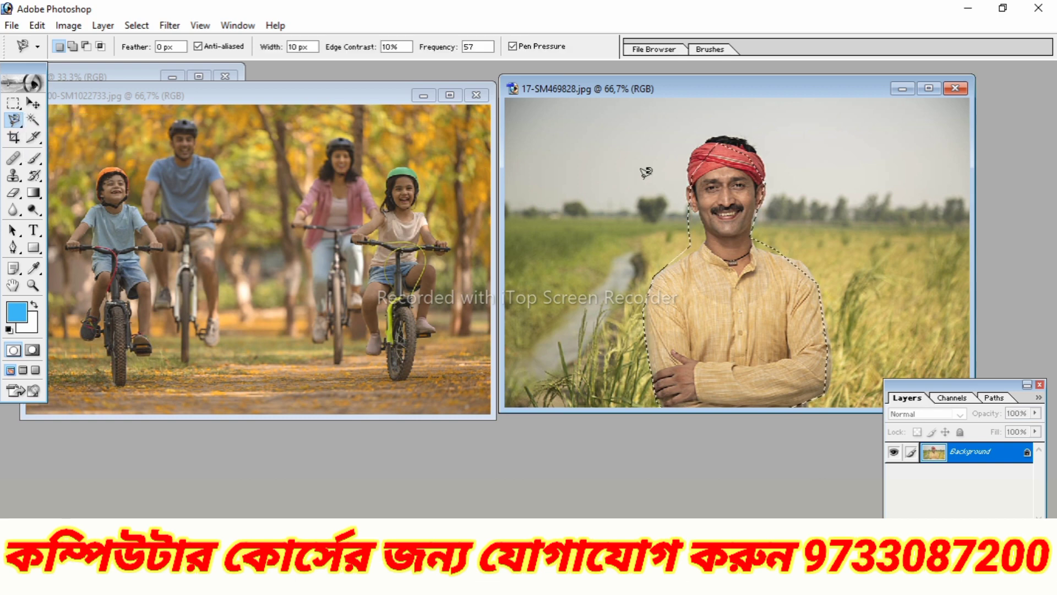
left_click(673, 221)
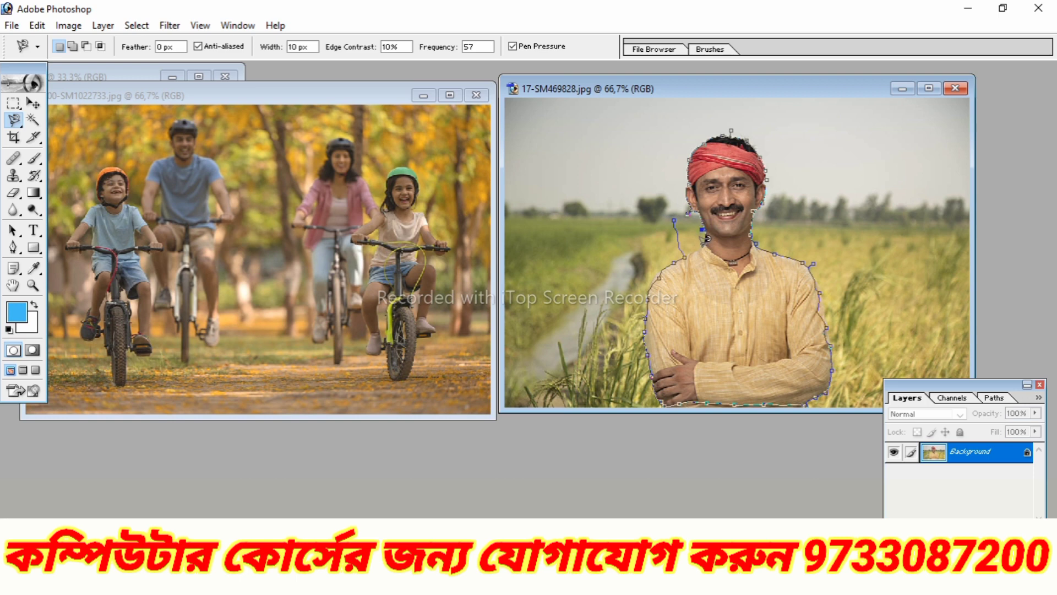
left_click(674, 211)
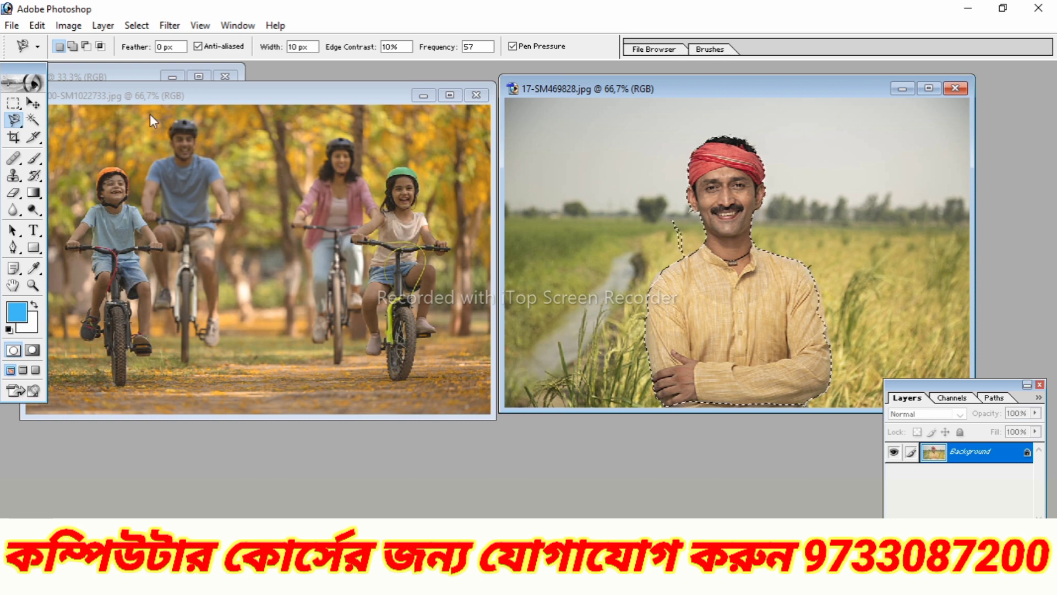
- Move a copy of the selected man into the family cycling photo, maximize that image, and place him at the bottom centre
left_click(32, 105)
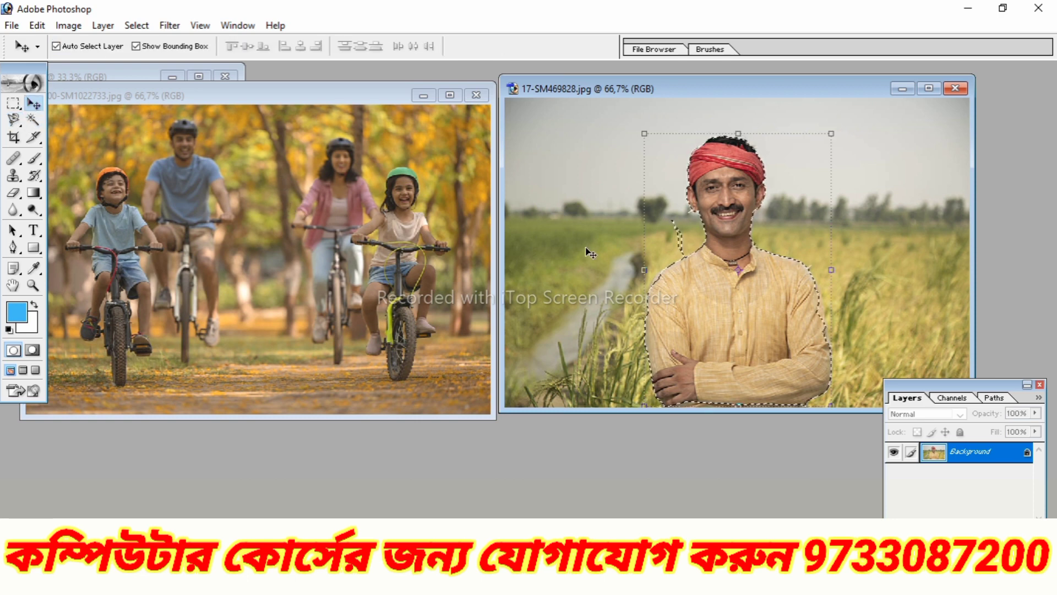
left_click_drag(726, 274, 244, 289)
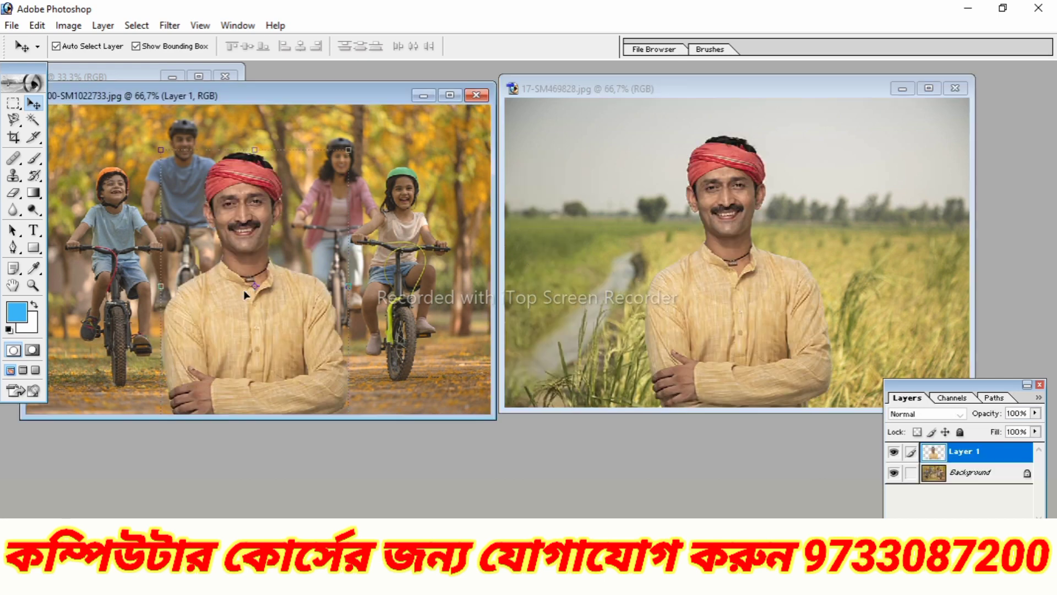
left_click(450, 96)
left_click_drag(523, 282, 549, 275)
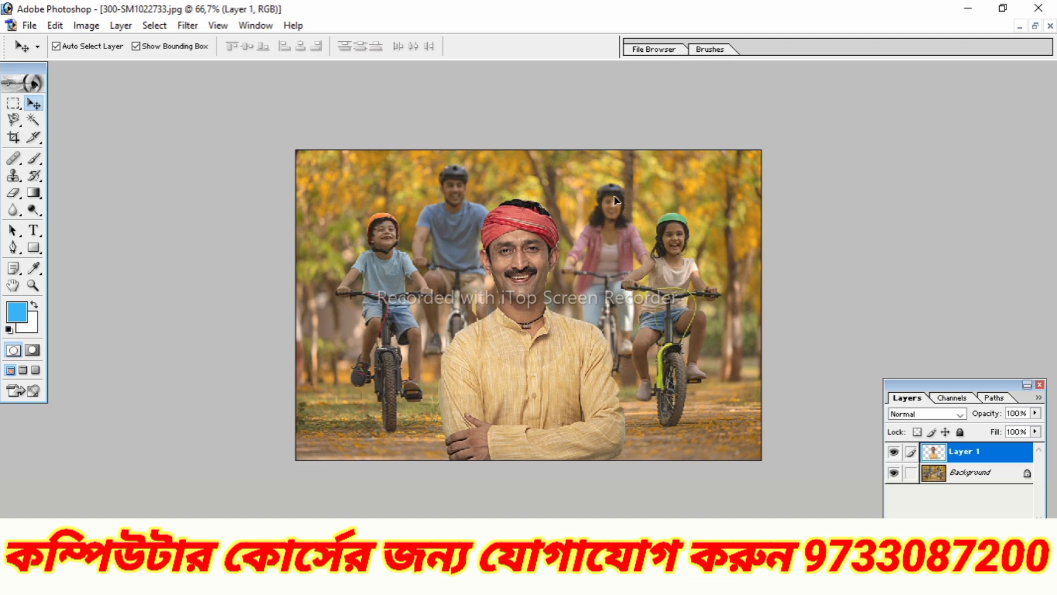
- Scale the copied man to 68,6% width and 65,9% height, and nudge him slightly within the cycling photo
left_click_drag(606, 207, 562, 285)
left_click_drag(511, 331, 552, 290)
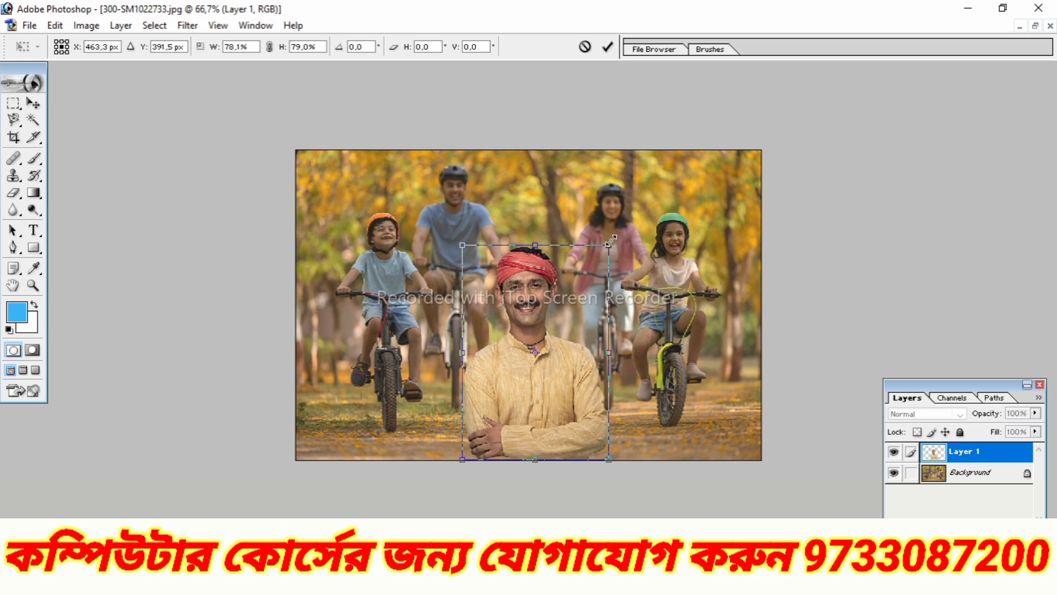
left_click_drag(611, 241, 593, 276)
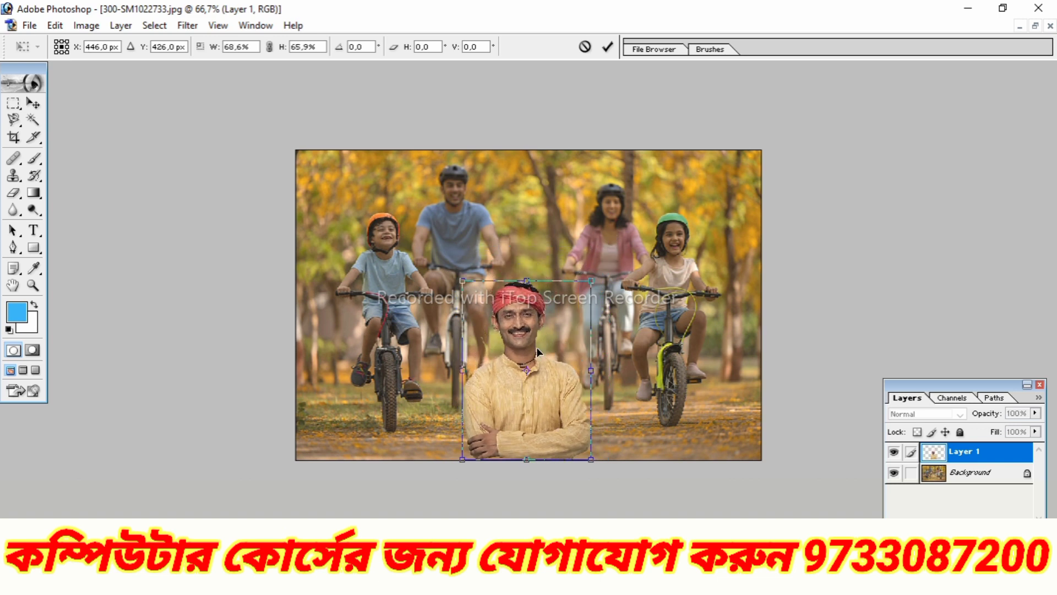
left_click_drag(537, 347, 543, 343)
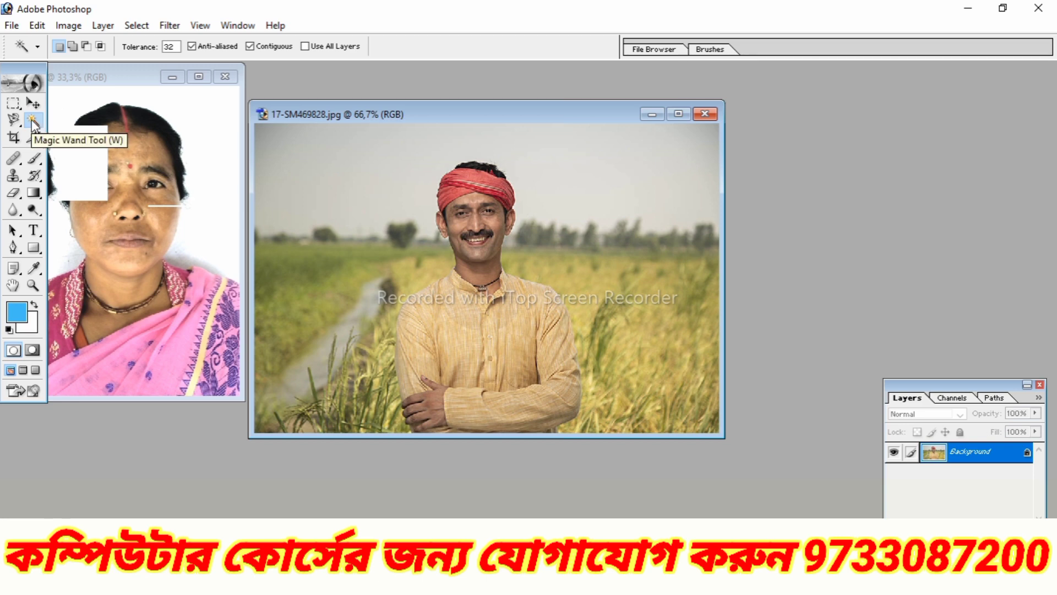
- Maximize 17-SM469828.jpg, select the sky with the Magic Wand at tolerance 32, delete it, and undo the deletion
double_click(494, 119)
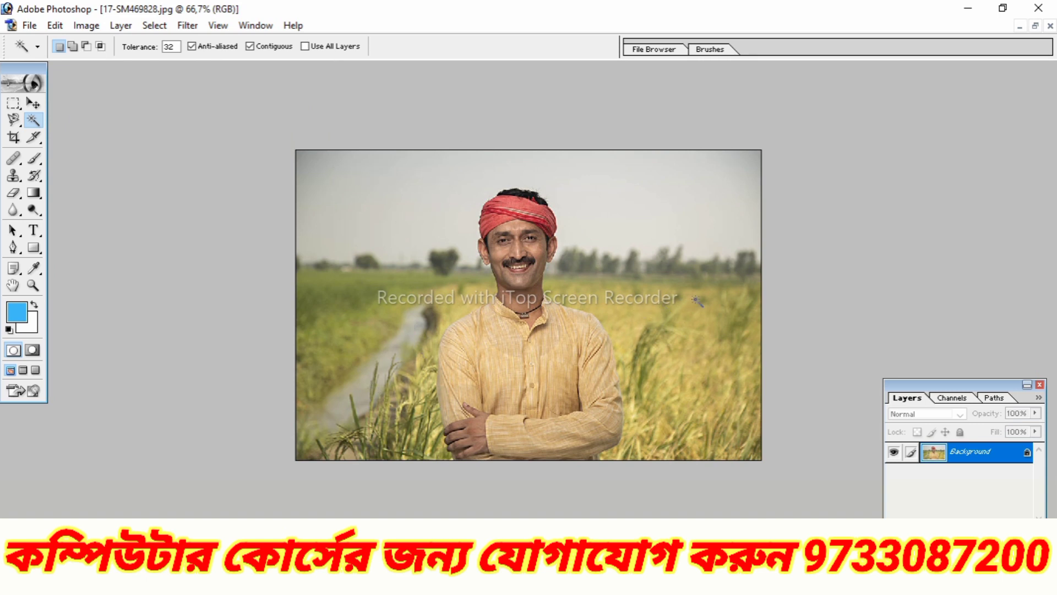
left_click(444, 200)
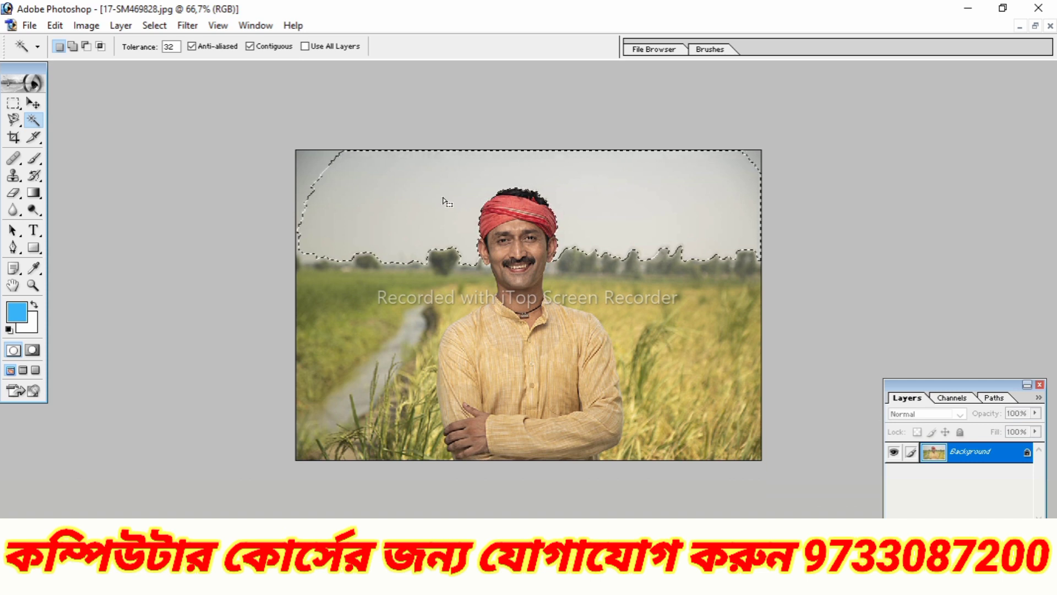
key("Delete")
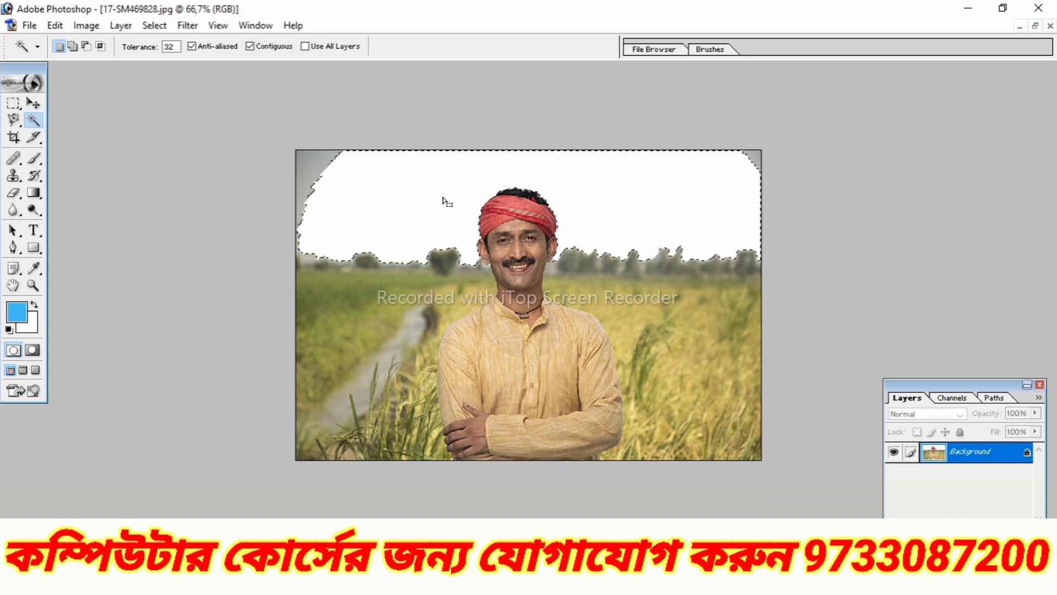
key("ctrl+z")
- Try the Magic Wand on the man's shirt and on the yellow field to the right of him
left_click(541, 359)
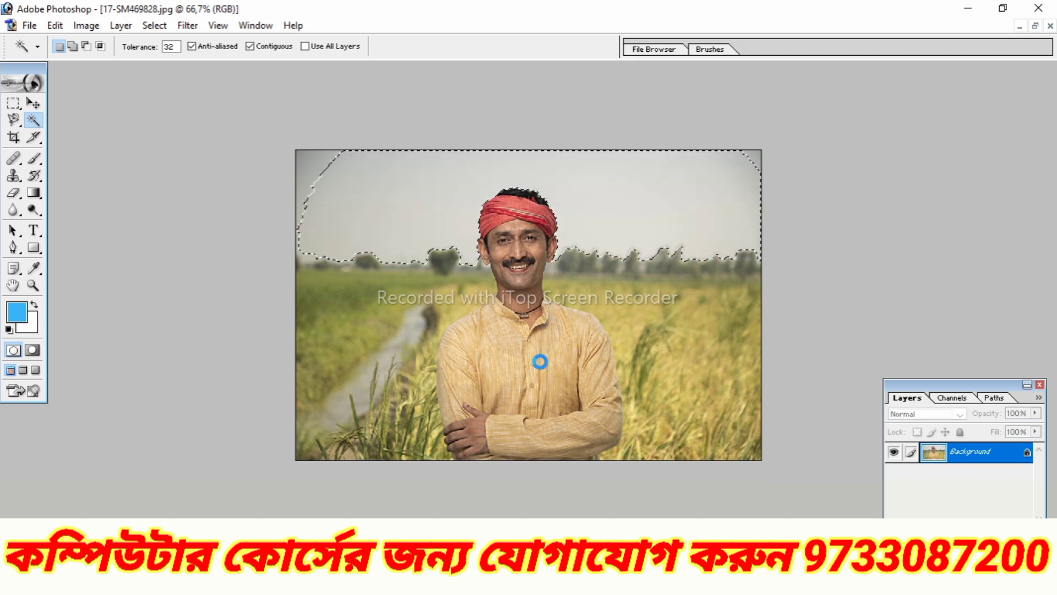
left_click(512, 353, "shift")
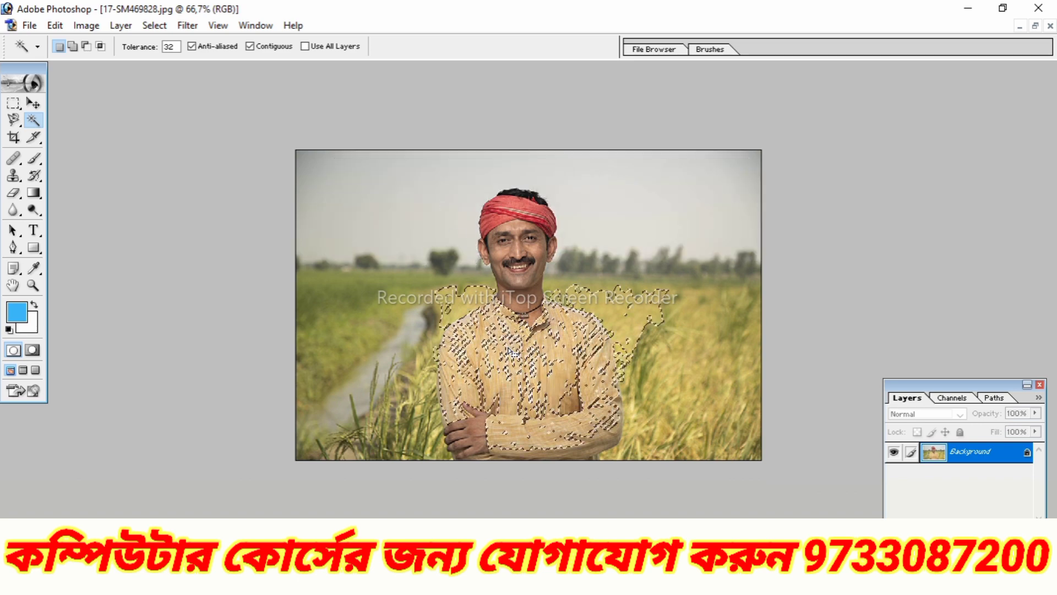
left_click(679, 360)
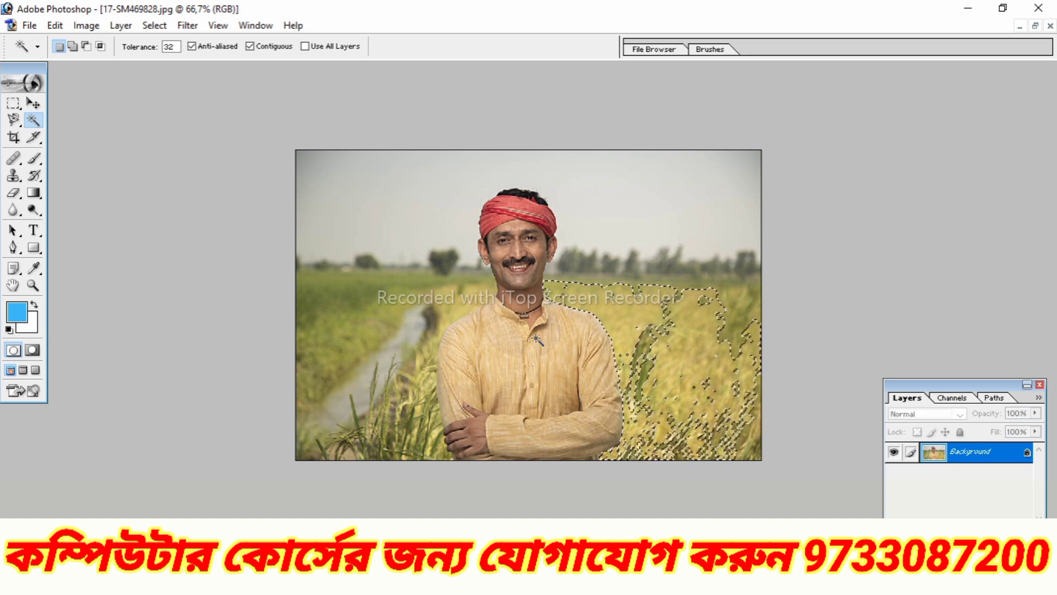
- Select the skin tones of the man's face and neck with the Magic Wand
left_click(517, 227)
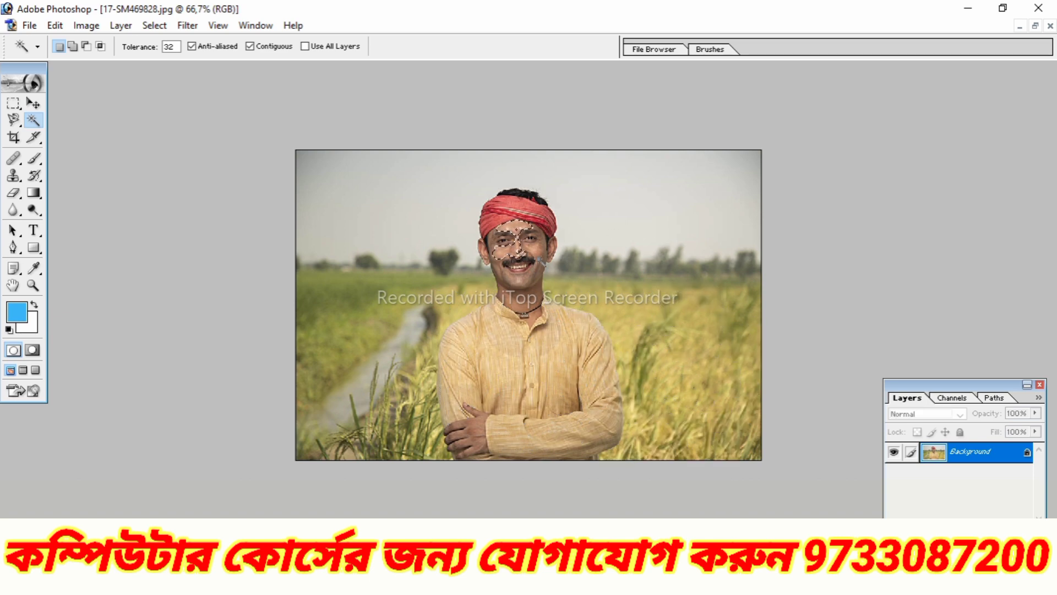
left_click(516, 238)
left_click(526, 302)
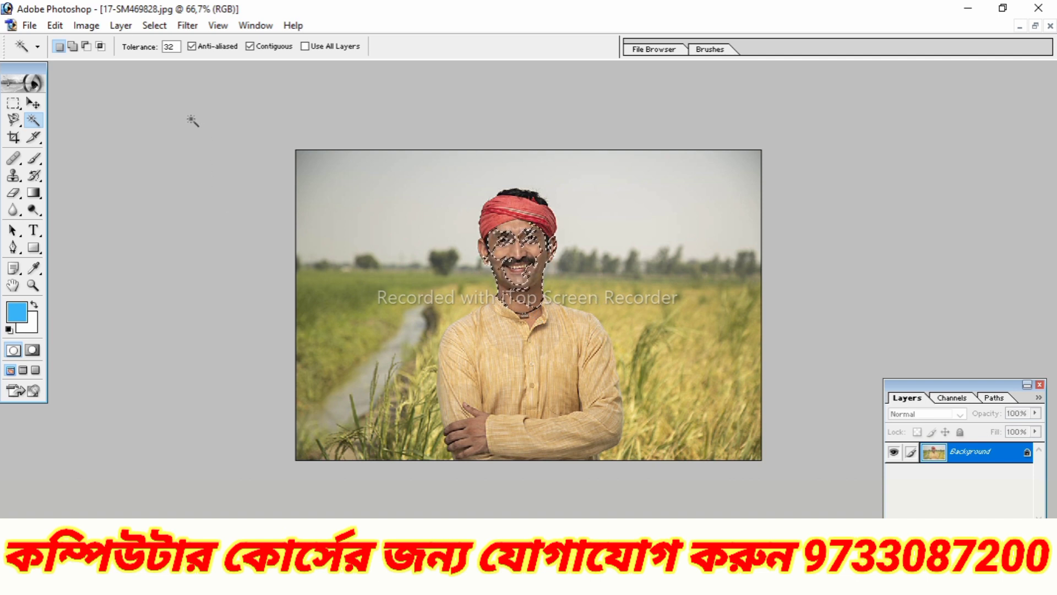
- Try a Brightness/Contrast adjustment of +3 brightness and +43 contrast on the selected skin, and cancel it
left_click(87, 25)
mouse_move(160, 66)
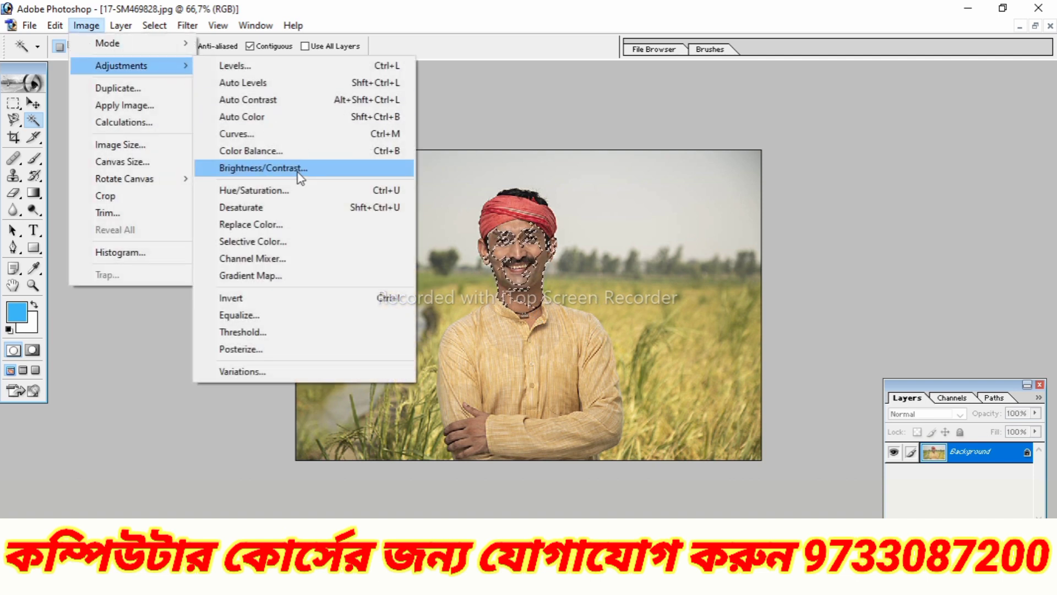
left_click(301, 168)
left_click_drag(814, 113, 799, 137)
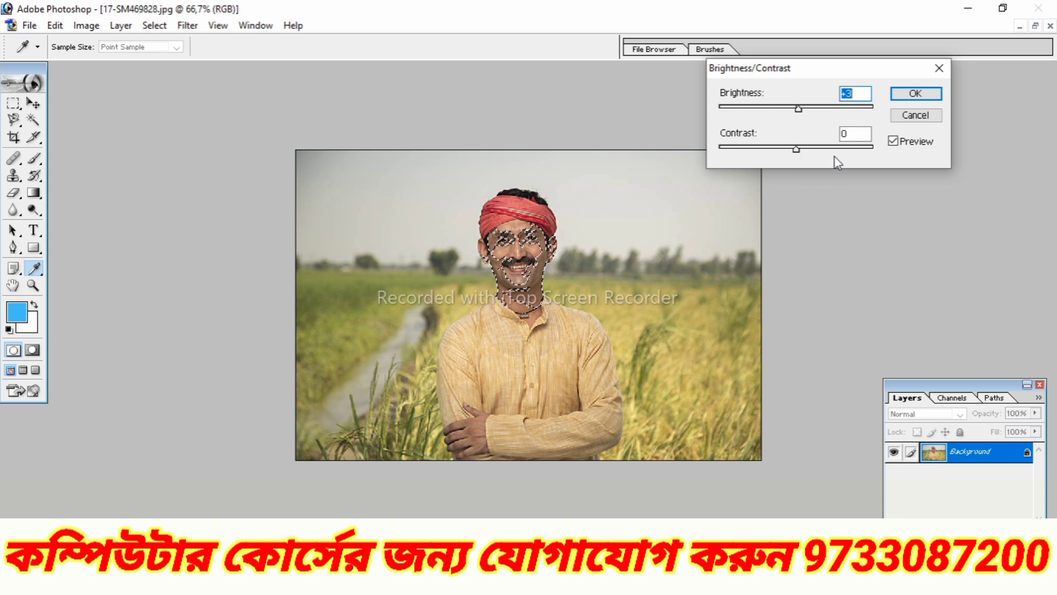
left_click_drag(810, 153, 854, 153)
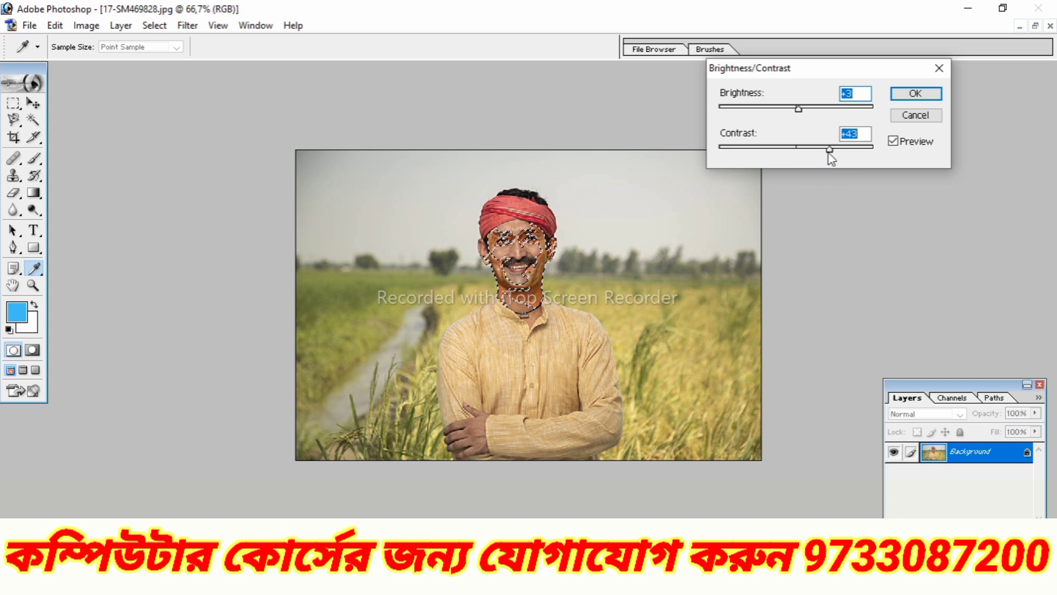
left_click(909, 114)
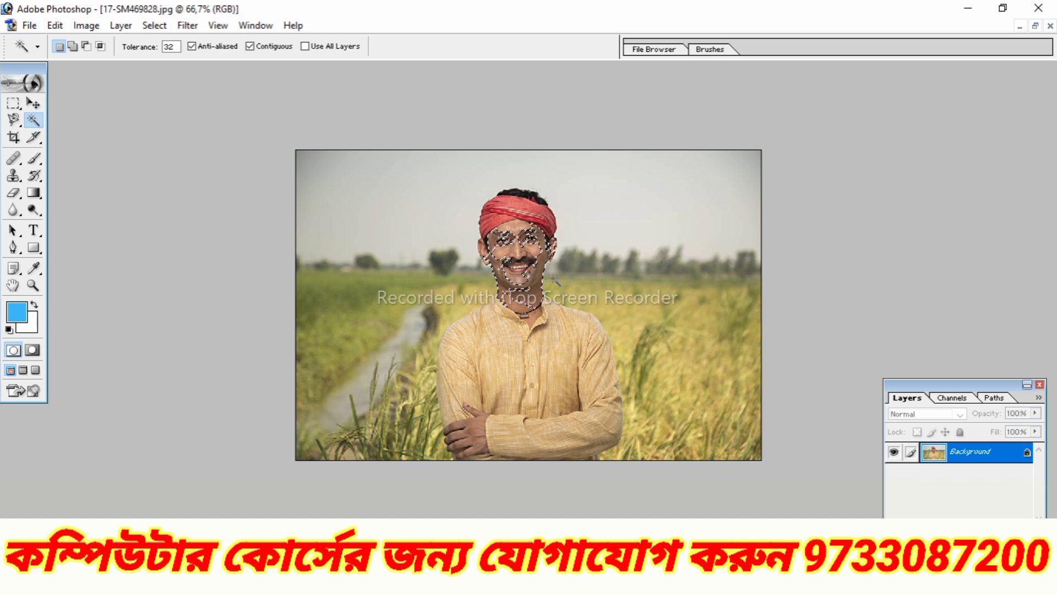
- Try the Magic Wand on the field, the water channel and the sky, and clear the selection
left_click(600, 279)
left_click(388, 352)
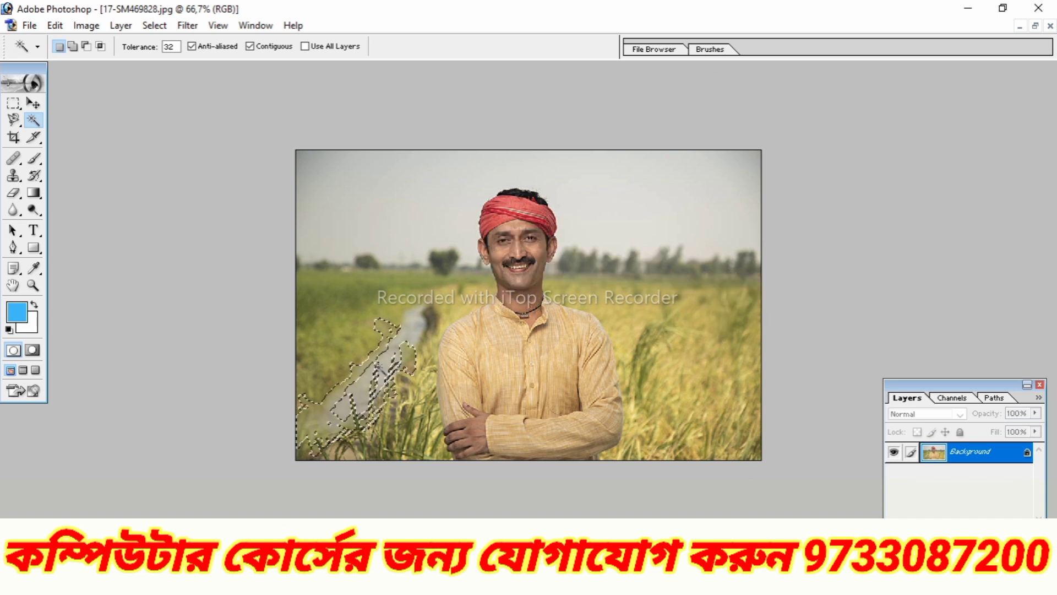
left_click(406, 229)
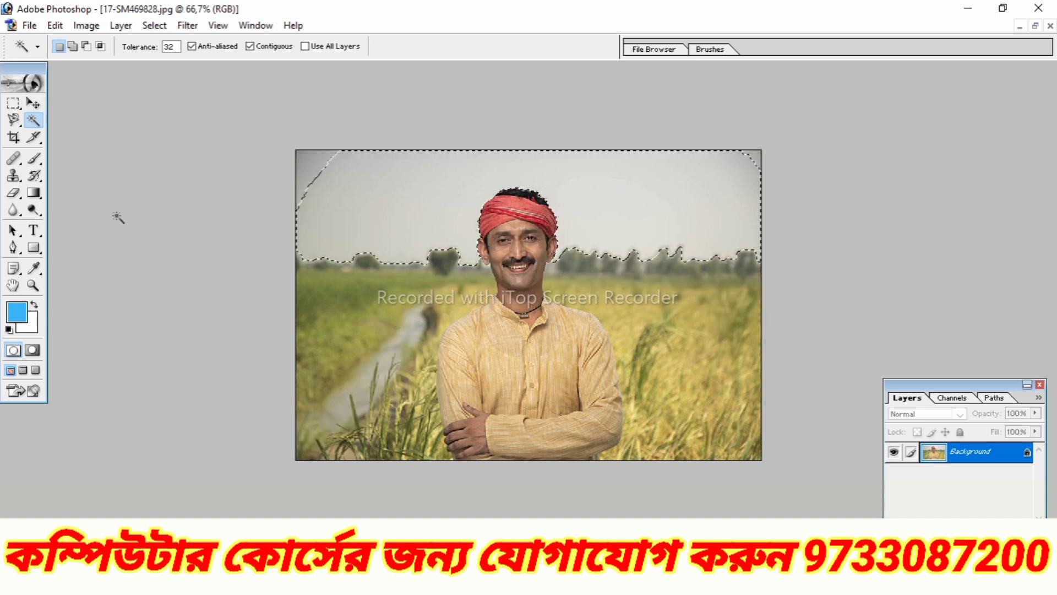
key("ctrl+d")
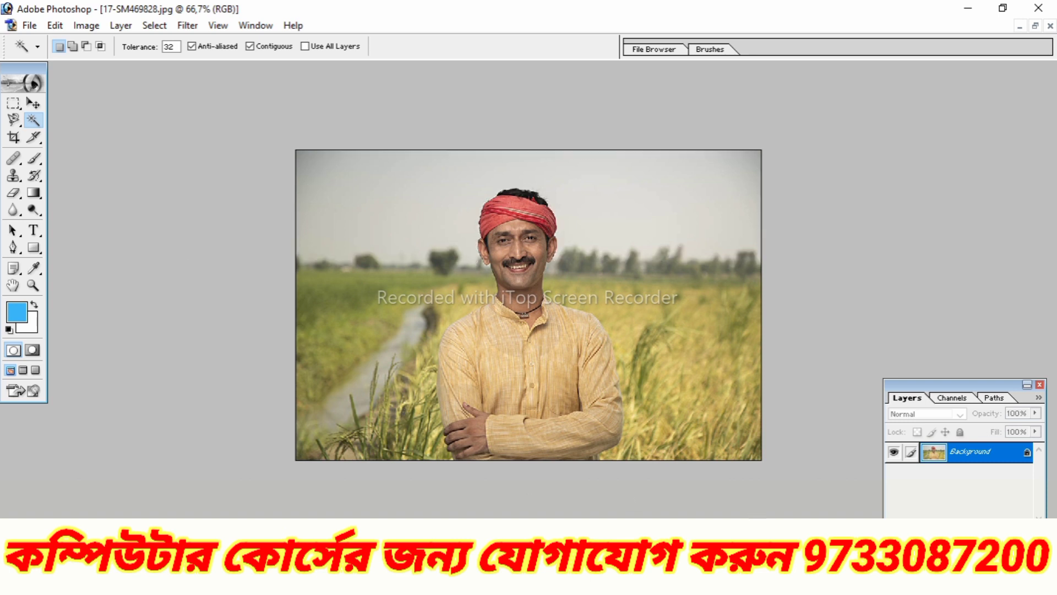
- Crop the photo around the man to the 3 cm by 4 cm portrait format
left_click(14, 137)
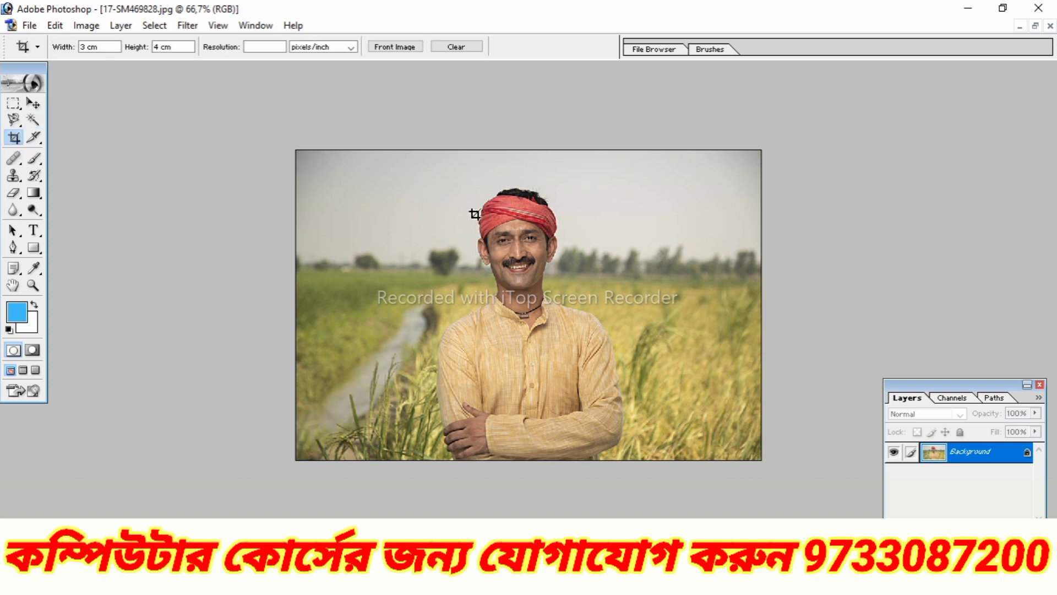
left_click_drag(404, 157, 688, 507)
left_click_drag(570, 410, 579, 411)
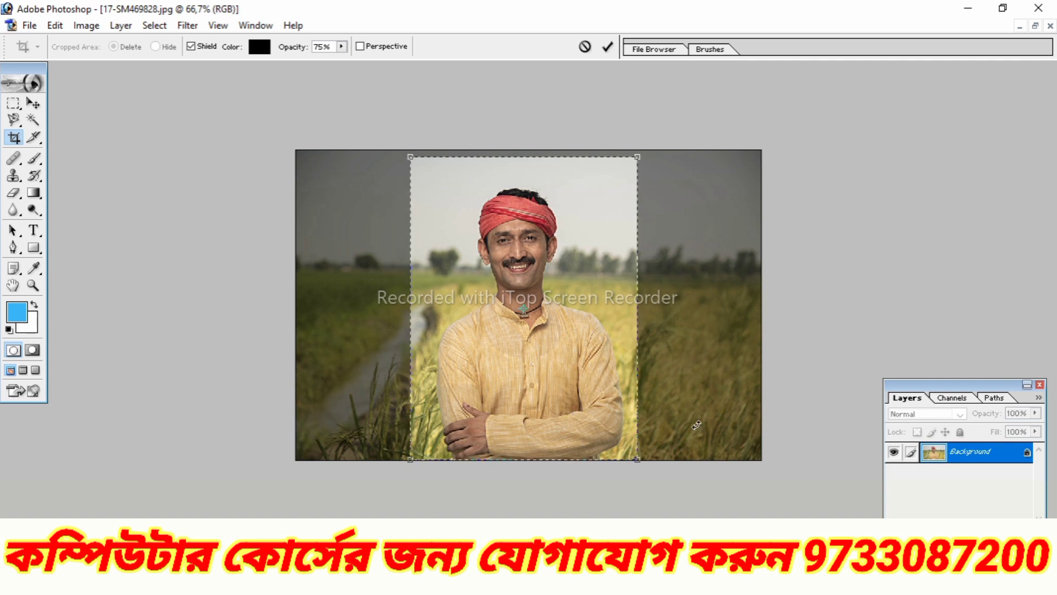
key("Return")
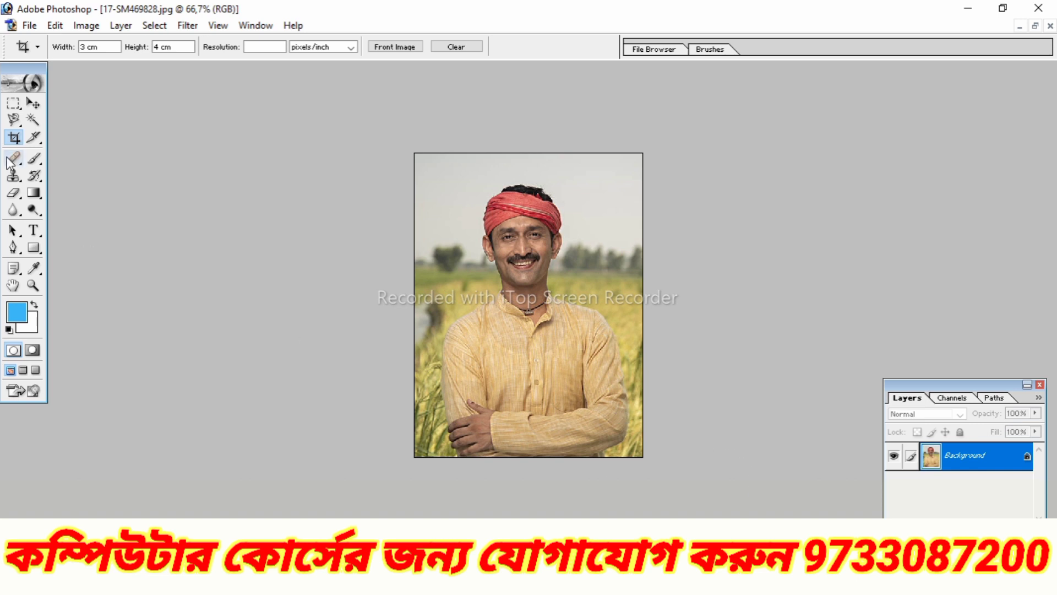
- Draw slices at the man's chin, the left side of his face, the background right of his head, and the left image edge
left_click(36, 139)
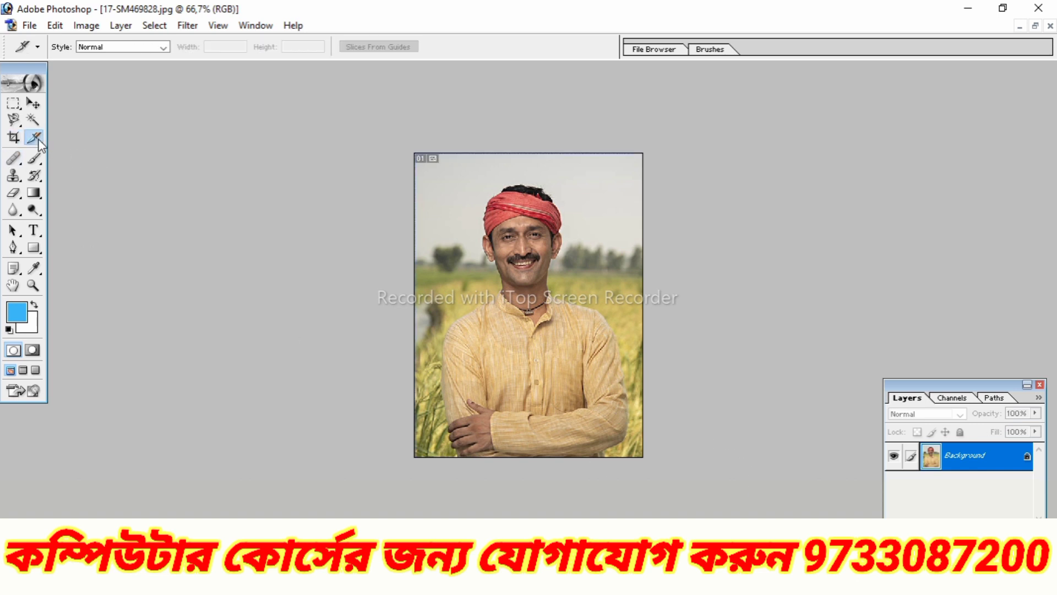
left_click_drag(504, 278, 540, 279)
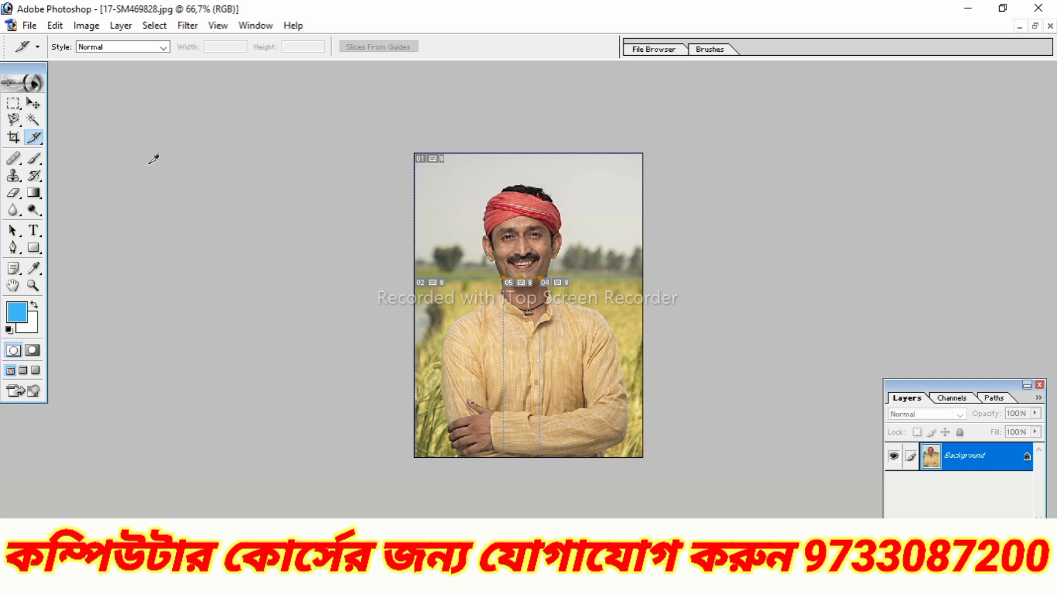
left_click_drag(480, 208, 515, 253)
left_click_drag(580, 238, 623, 269)
left_click_drag(416, 321, 453, 354)
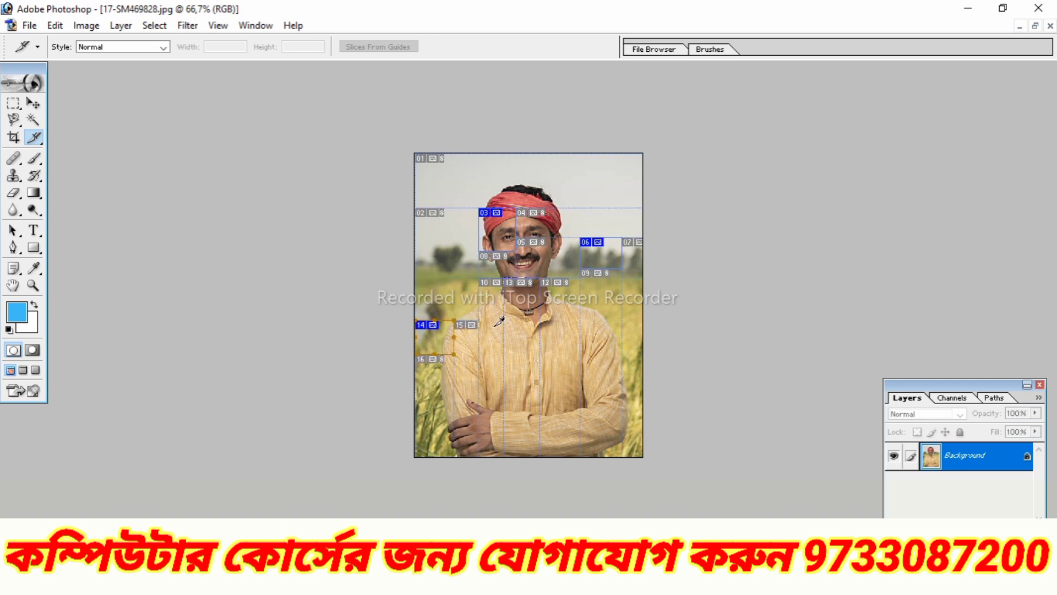
- Draw another slice across the man's collar and upper chest
left_click_drag(494, 320, 562, 348)
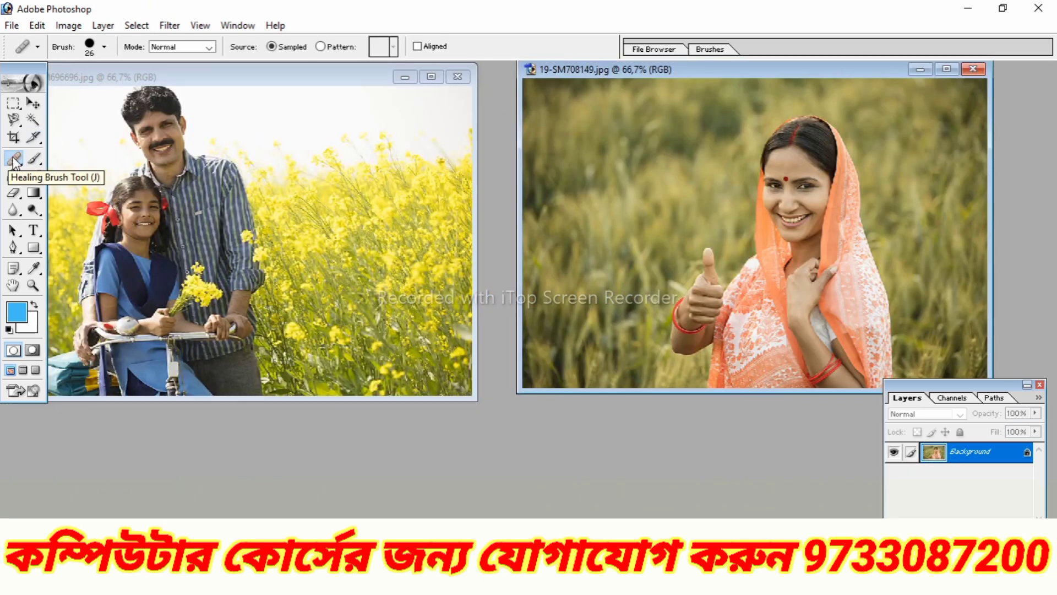
- Move the father-and-daughter photo clear of the toolbox and sample the woman's face in the other photo with the Healing Brush
right_click(15, 160)
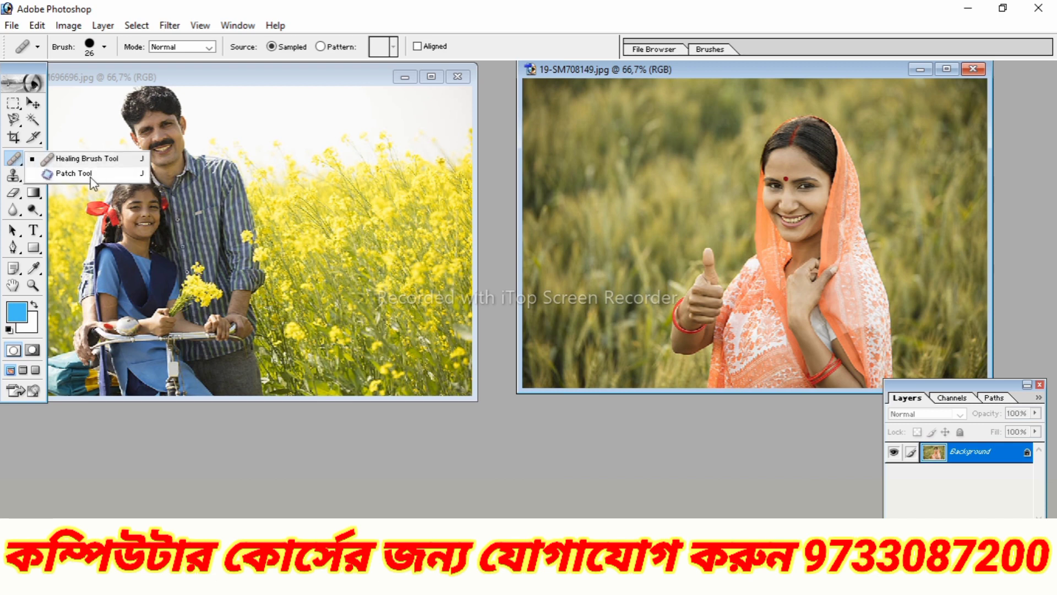
left_click(58, 160)
left_click_drag(248, 84, 303, 82)
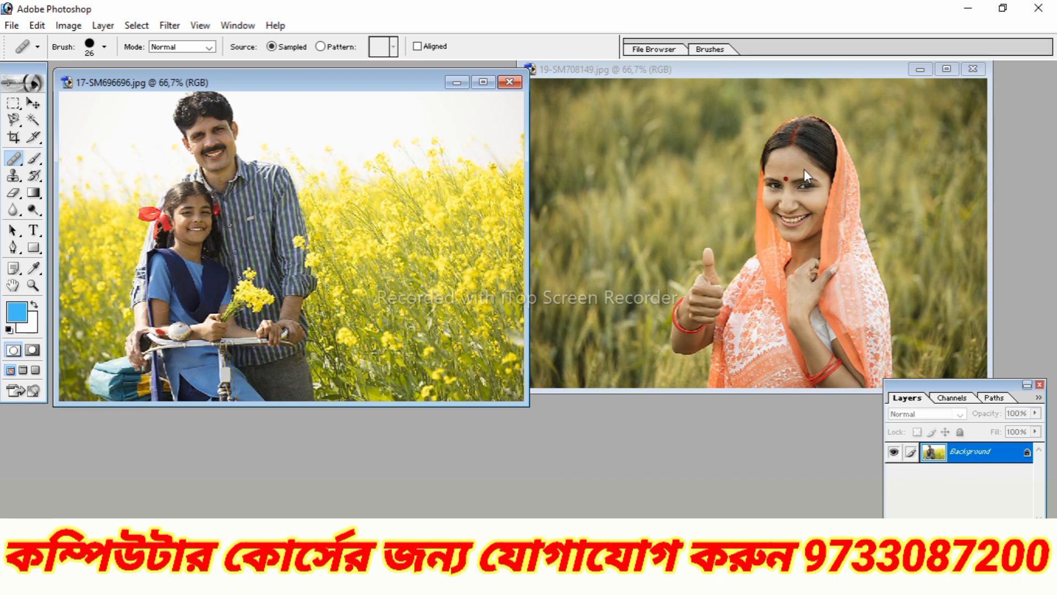
left_click(809, 69)
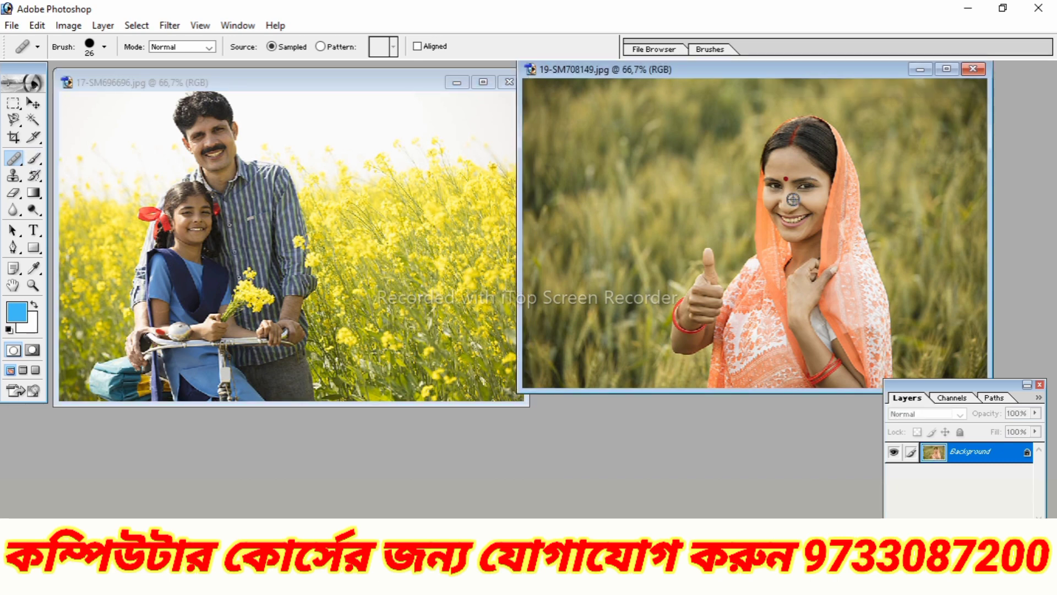
key("alt")
key("alt")
- Paint the sampled woman into the upper-right sky and flowers of the father-and-daughter photo with a 159 px Healing Brush
left_click(356, 94)
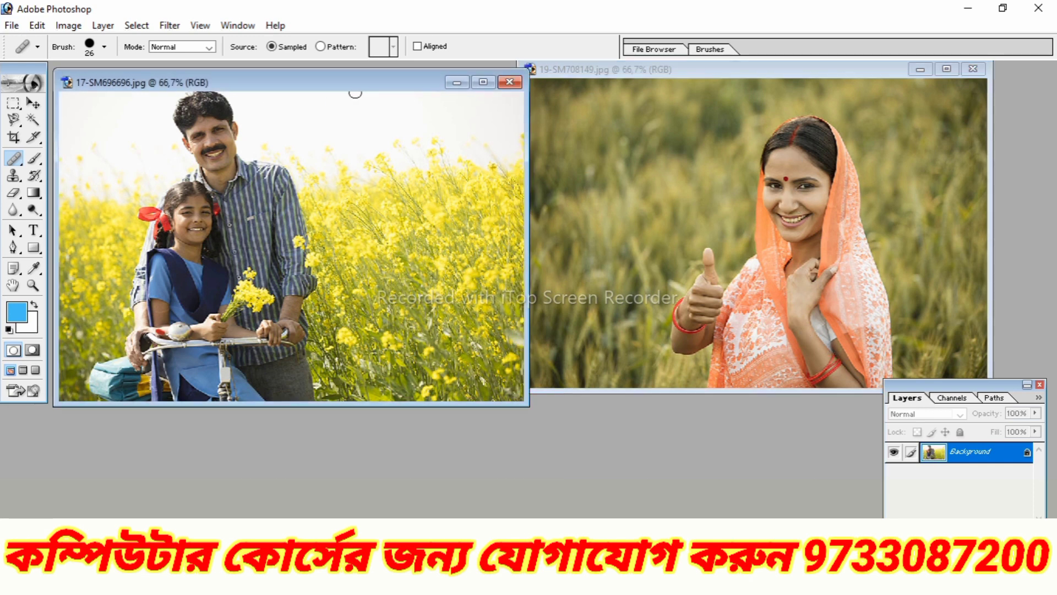
right_click(416, 159)
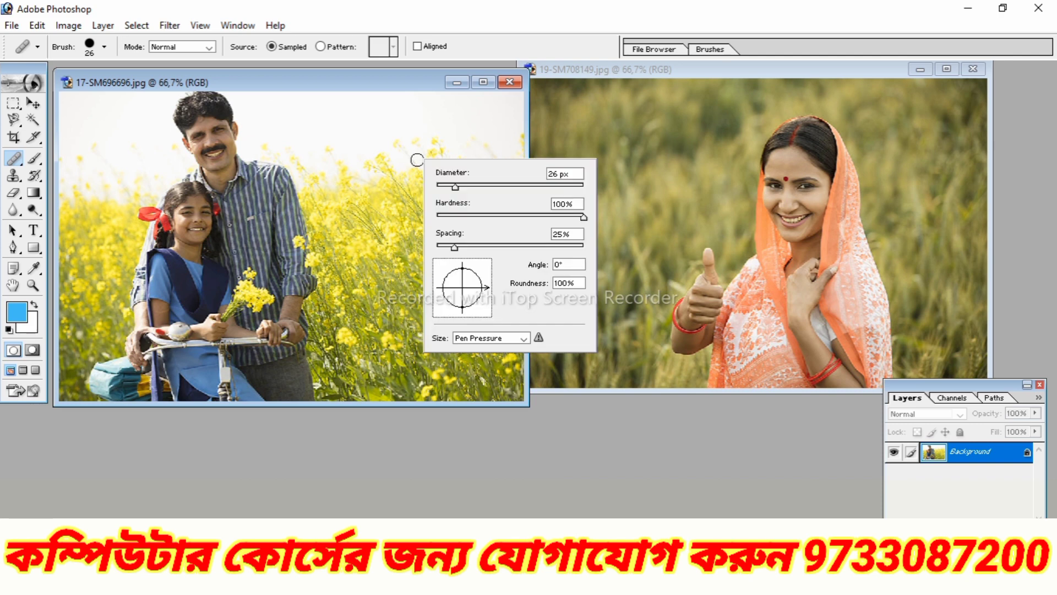
left_click_drag(499, 189, 509, 189)
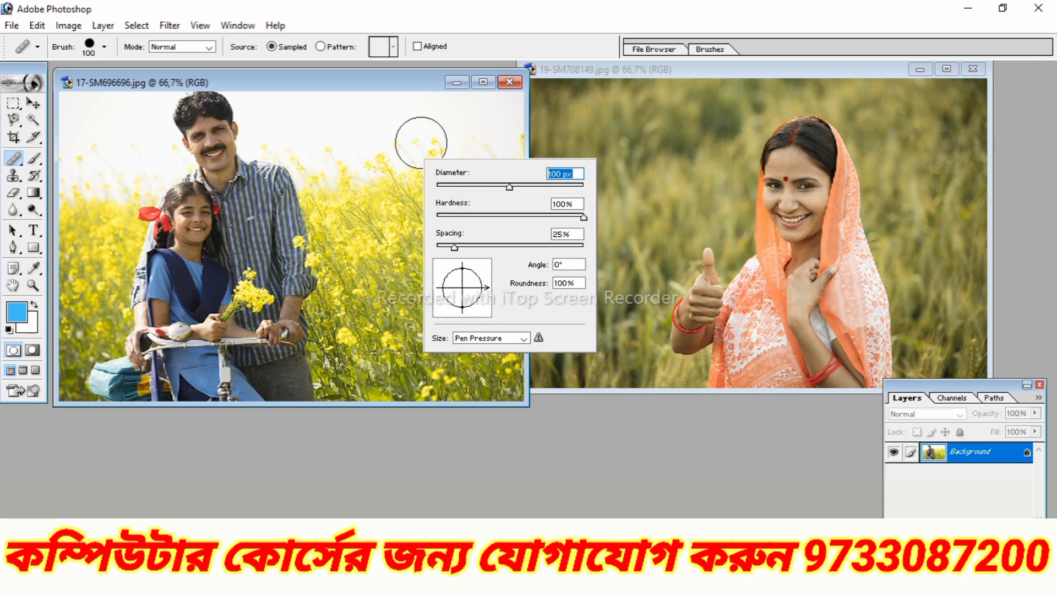
left_click(532, 186)
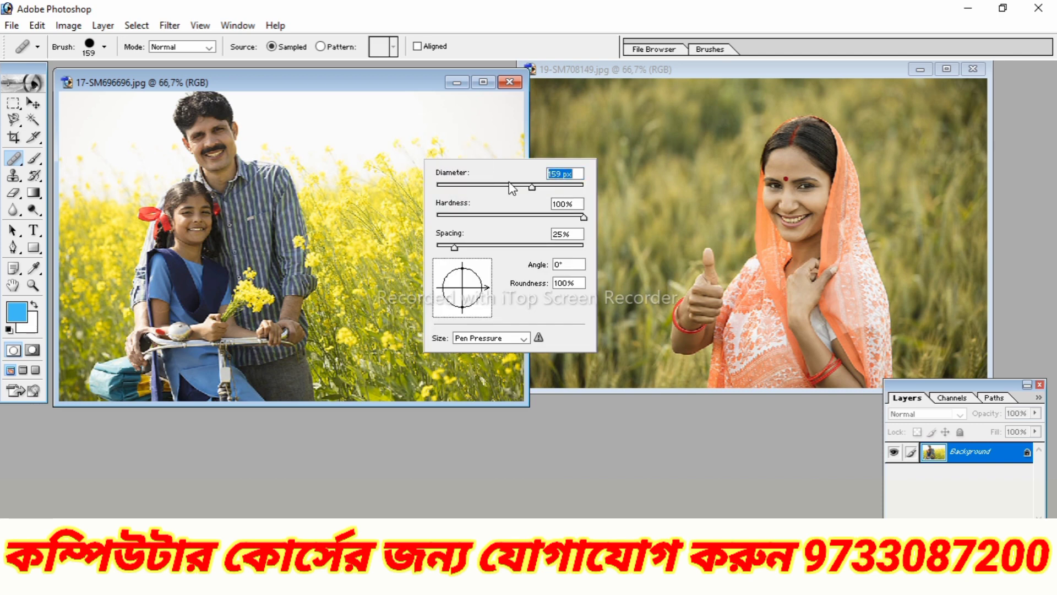
left_click(438, 155)
mouse_move(439, 155)
left_mouse_down()
mouse_move(473, 125)
mouse_move(416, 117)
mouse_move(415, 164)
mouse_move(434, 180)
mouse_move(467, 180)
mouse_move(486, 163)
mouse_move(500, 110)
mouse_move(411, 103)
mouse_move(405, 119)
mouse_move(409, 163)
mouse_move(449, 250)
mouse_move(502, 209)
mouse_move(422, 232)
mouse_move(411, 212)
mouse_move(419, 255)
mouse_move(484, 259)
mouse_move(484, 228)
mouse_move(435, 234)
mouse_move(402, 223)
mouse_move(406, 168)
left_mouse_up()
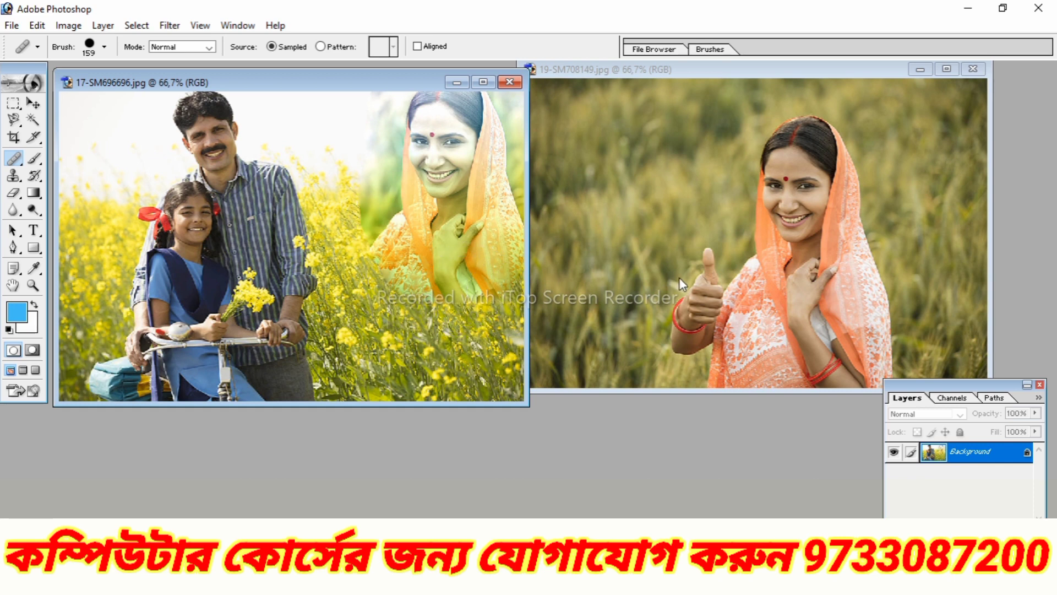
left_click(482, 265)
- Paint blue over most of the woman's photo with the Brush tool at 1014 px
left_click(36, 161)
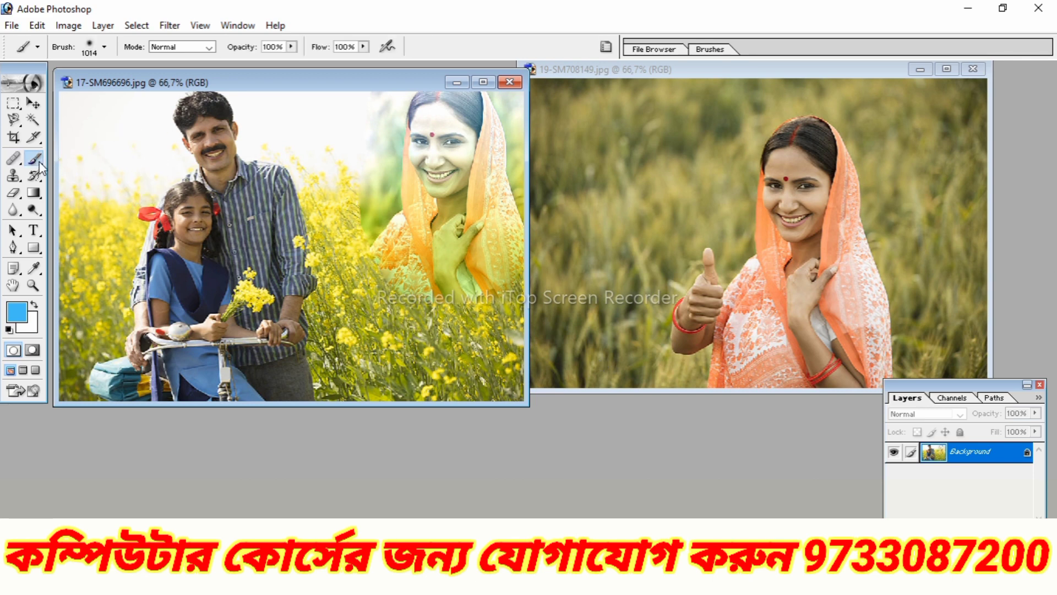
left_click(41, 164)
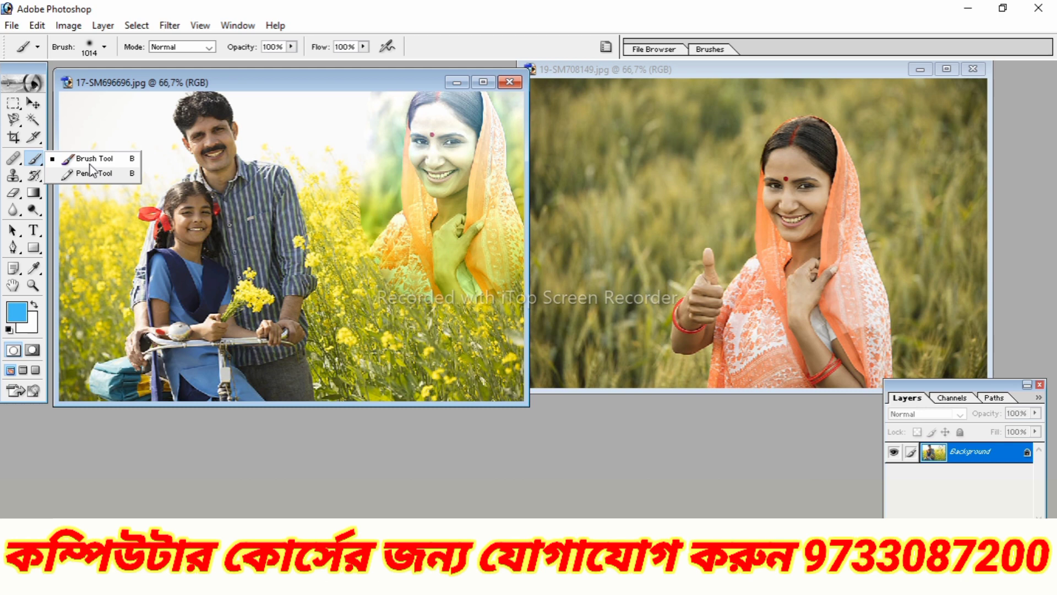
left_click(43, 162)
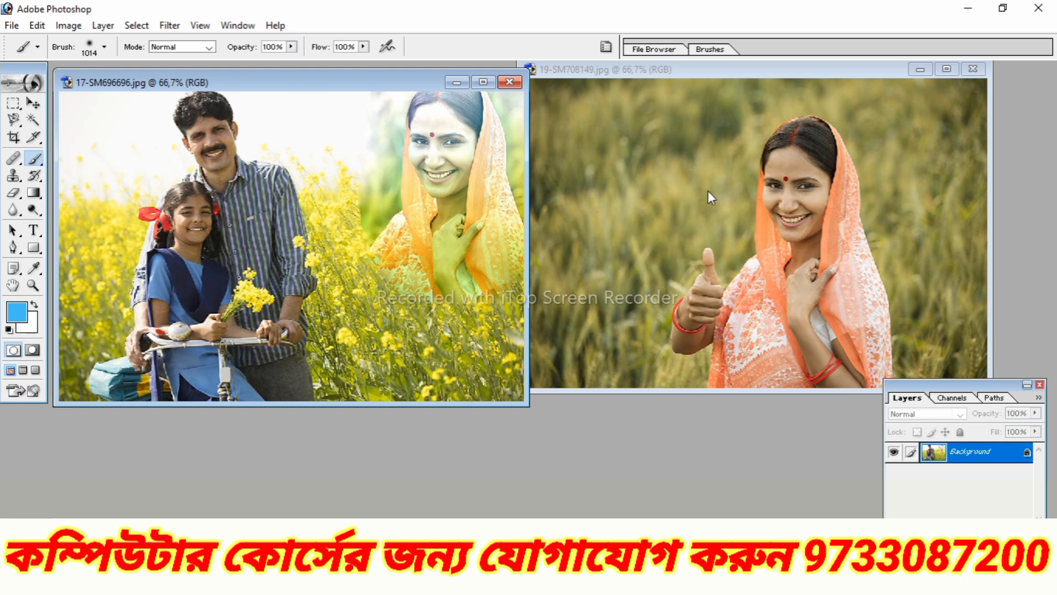
left_click(734, 63)
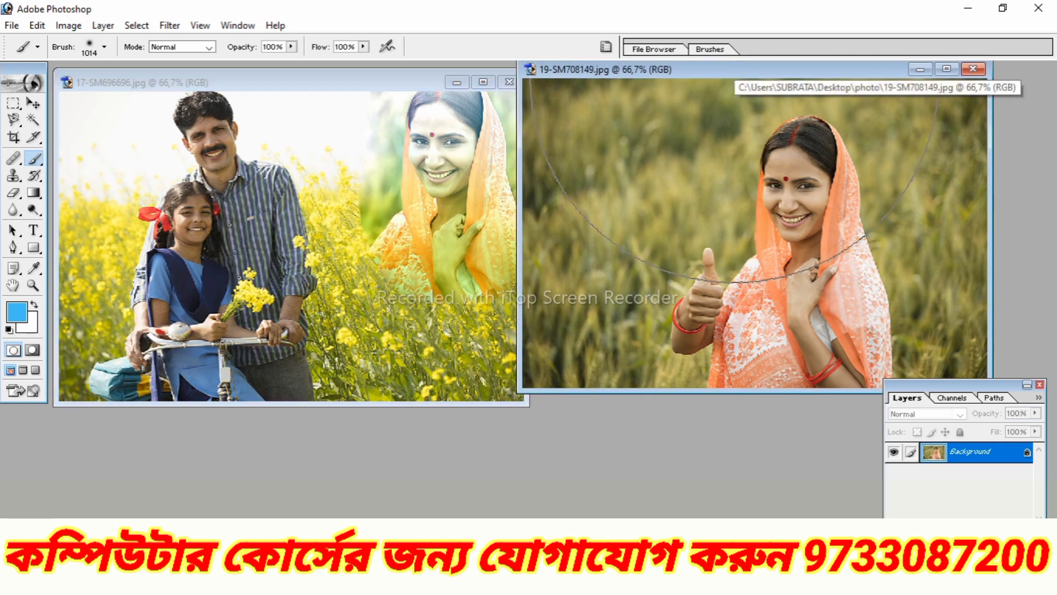
mouse_move(726, 194)
left_mouse_down()
mouse_move(731, 219)
mouse_move(612, 230)
mouse_move(766, 223)
left_mouse_up()
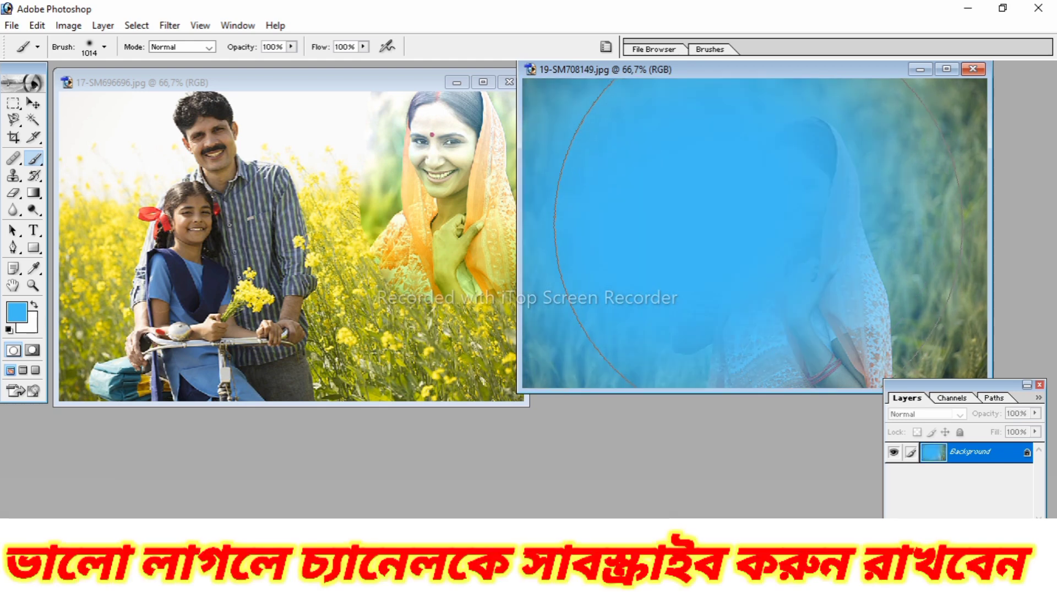
- Reduce the brush to 33 px and paint a blue zigzag on the field beside the woman
right_click(757, 217)
left_click(809, 245)
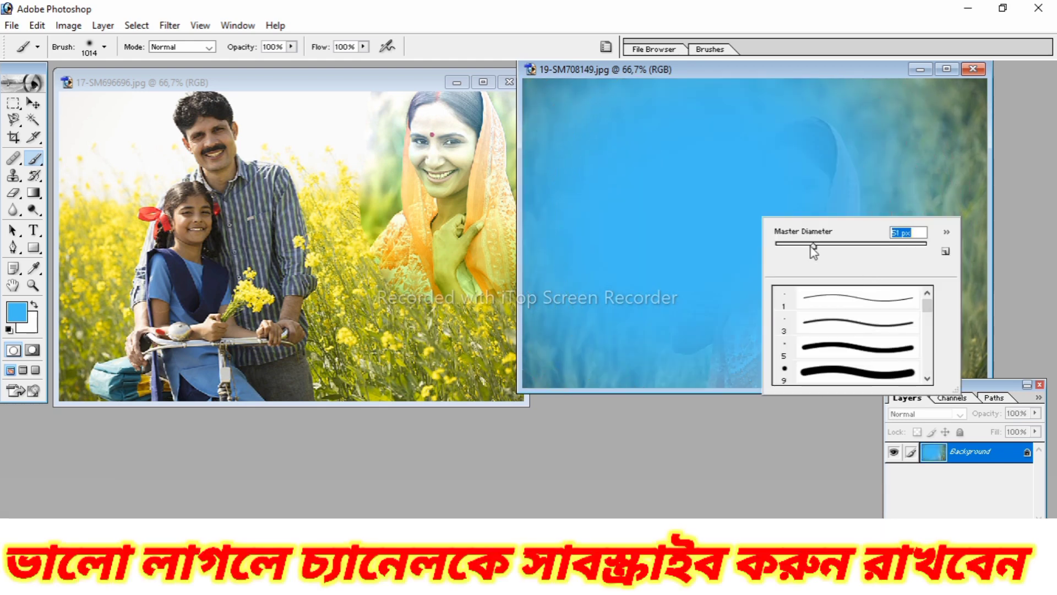
left_click(605, 187)
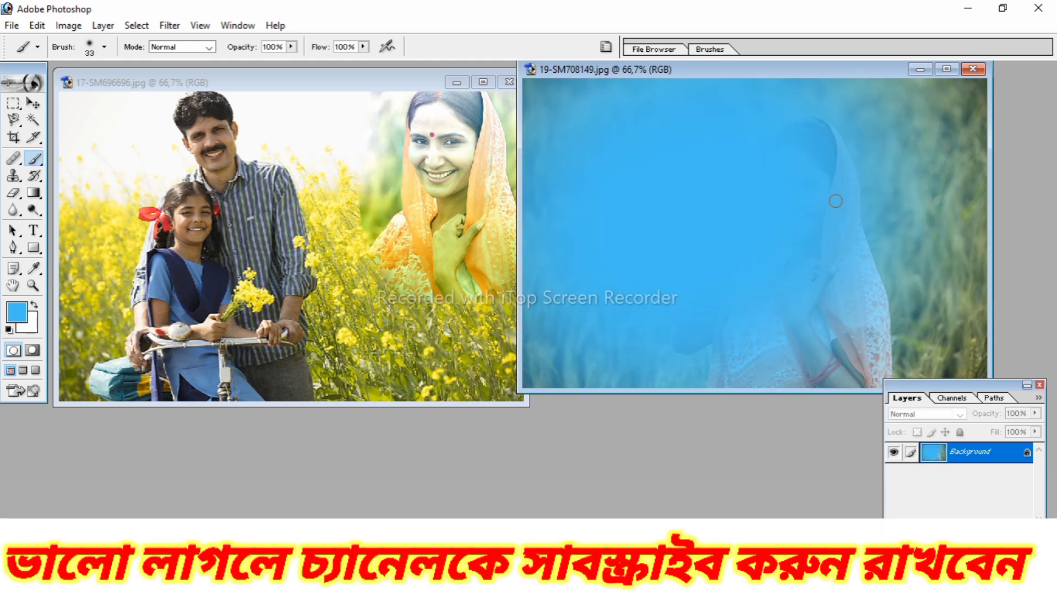
mouse_move(896, 171)
left_mouse_down()
mouse_move(919, 227)
mouse_move(914, 159)
mouse_move(958, 174)
mouse_move(972, 207)
mouse_move(985, 209)
mouse_move(965, 276)
left_mouse_up()
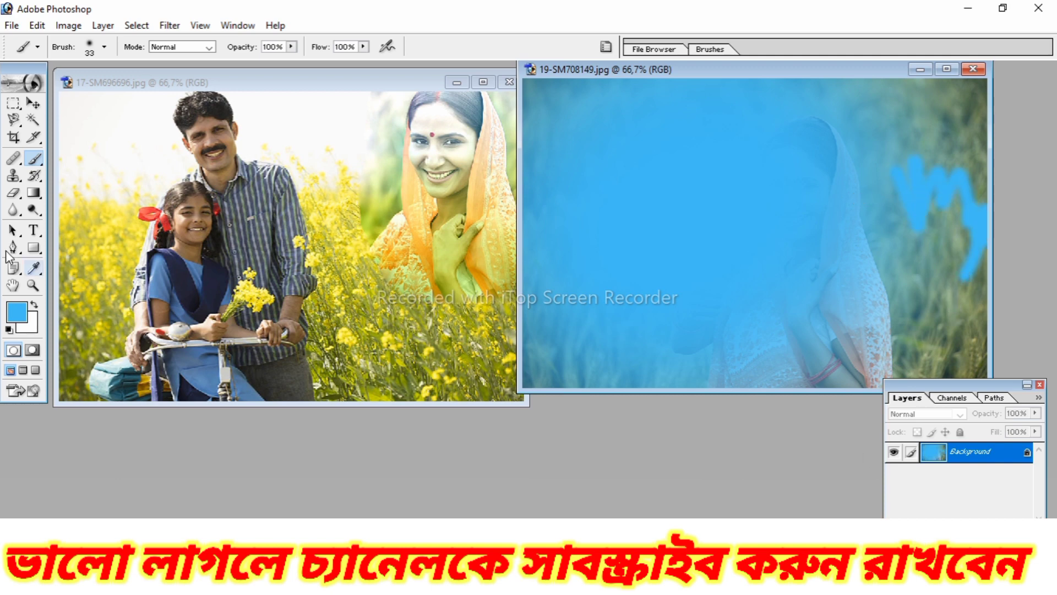
left_click_drag(13, 175, 85, 181)
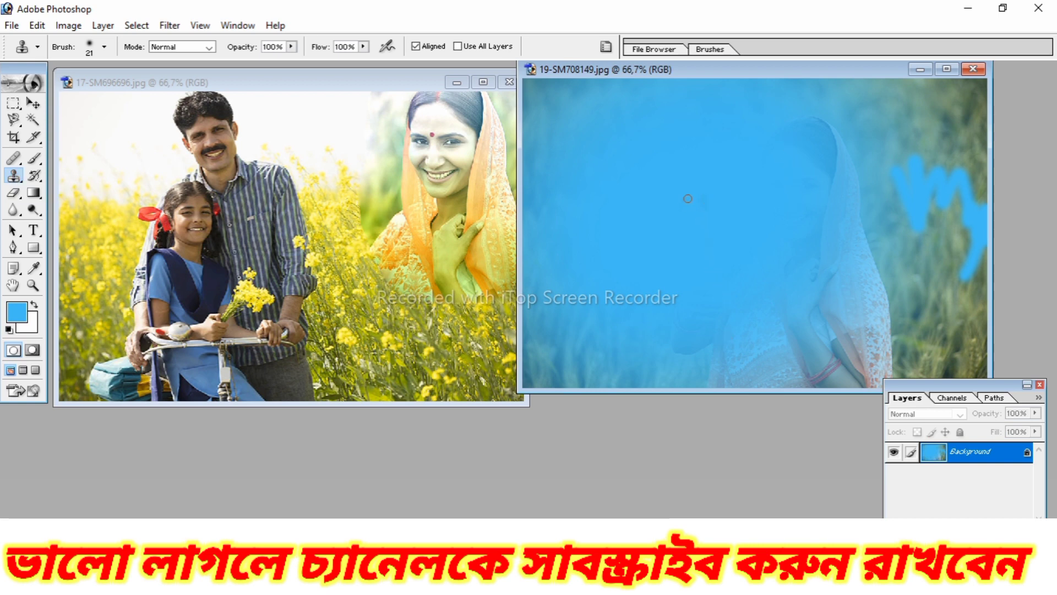
left_click(34, 176)
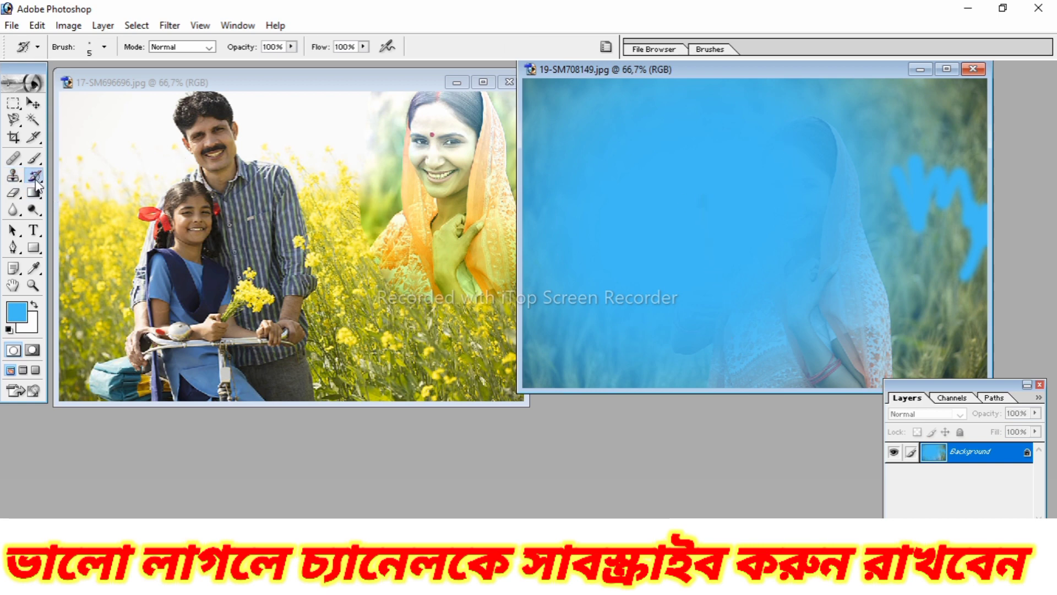
left_click(15, 176)
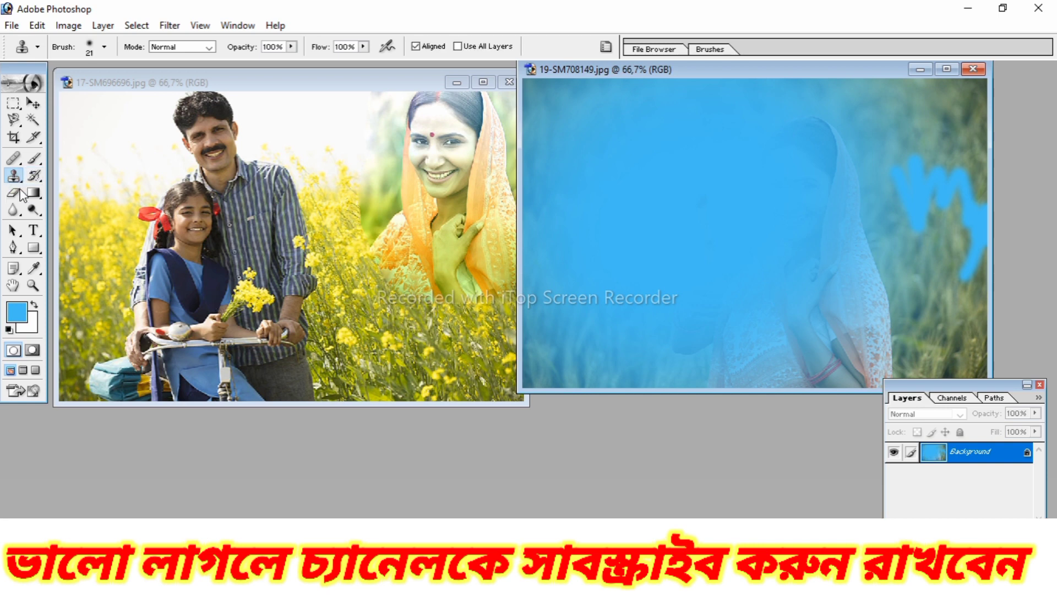
- Remove the added woman from the father-and-daughter photo by painting over her with the History Brush at 68 px and 135 px
left_click(34, 176)
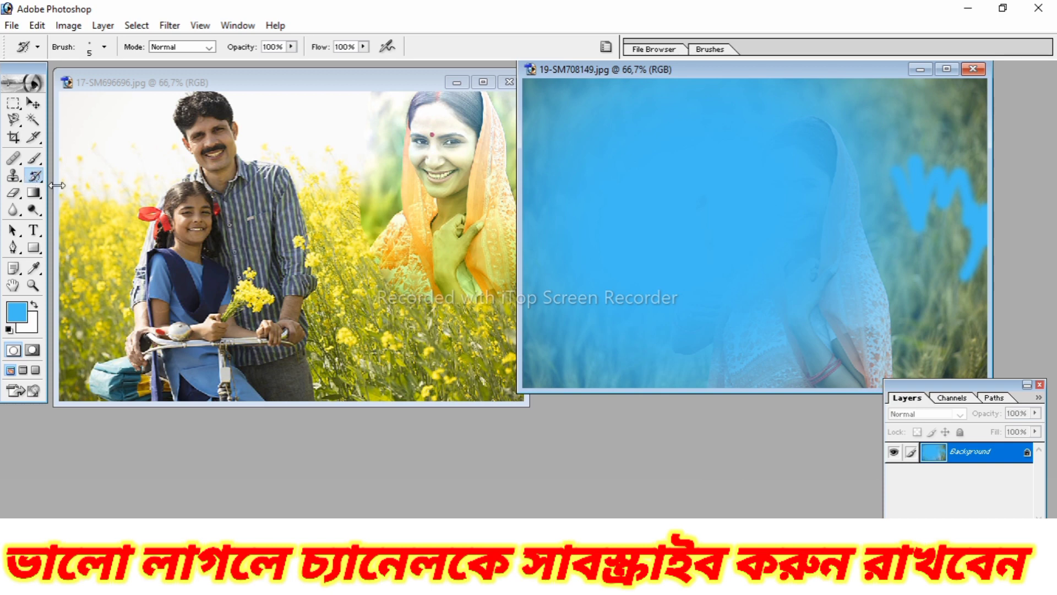
left_click(332, 74)
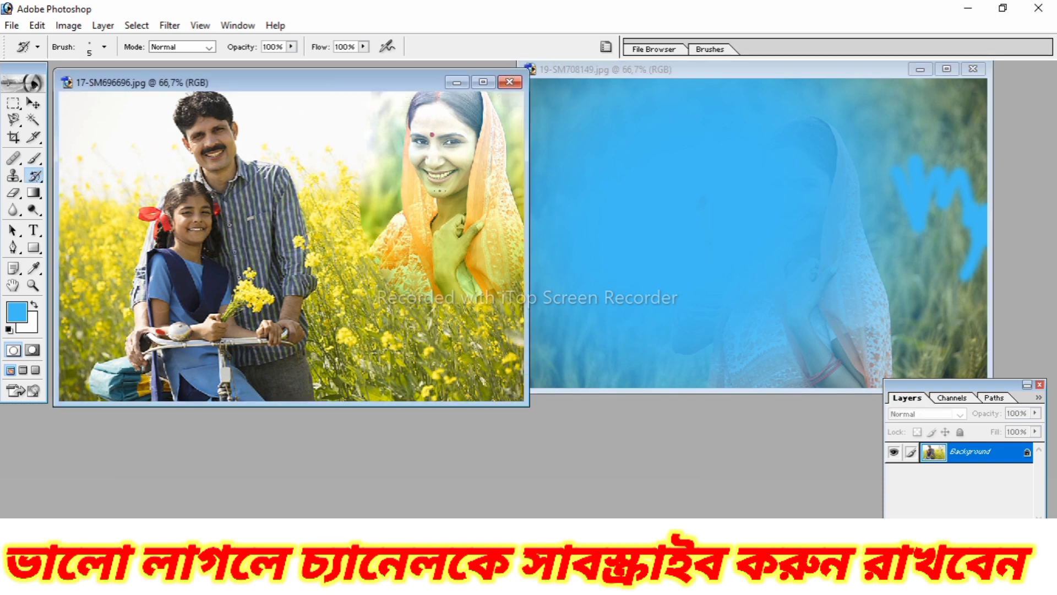
right_click(446, 190)
left_click_drag(490, 219, 509, 220)
left_click(353, 204)
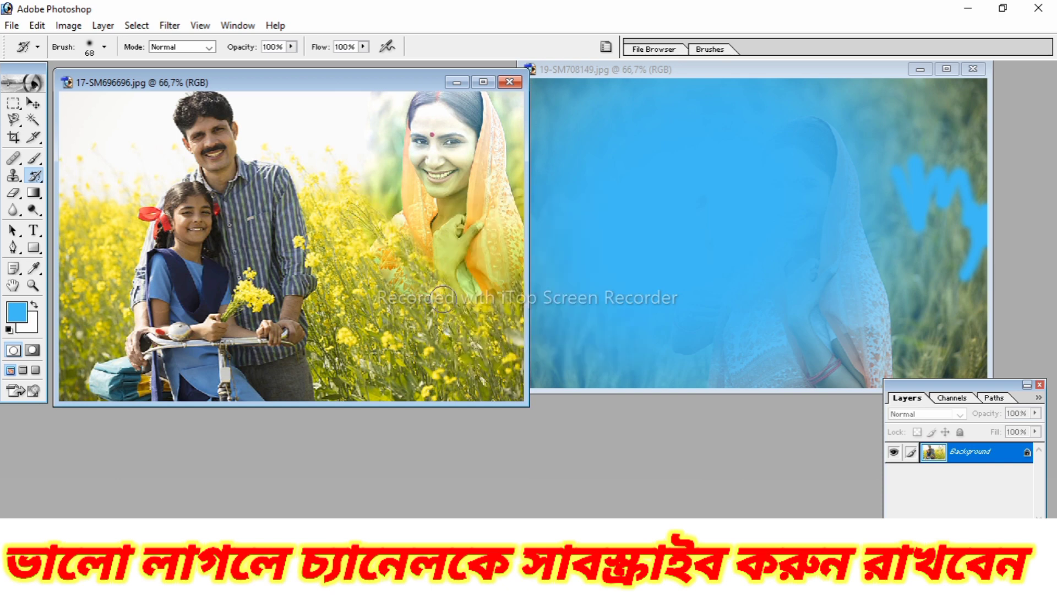
mouse_move(419, 280)
left_mouse_down()
mouse_move(505, 272)
mouse_move(411, 284)
mouse_move(512, 232)
mouse_move(482, 234)
mouse_move(443, 206)
mouse_move(507, 177)
mouse_move(463, 134)
mouse_move(392, 126)
mouse_move(444, 118)
left_mouse_up()
right_click(444, 118)
left_click(552, 155)
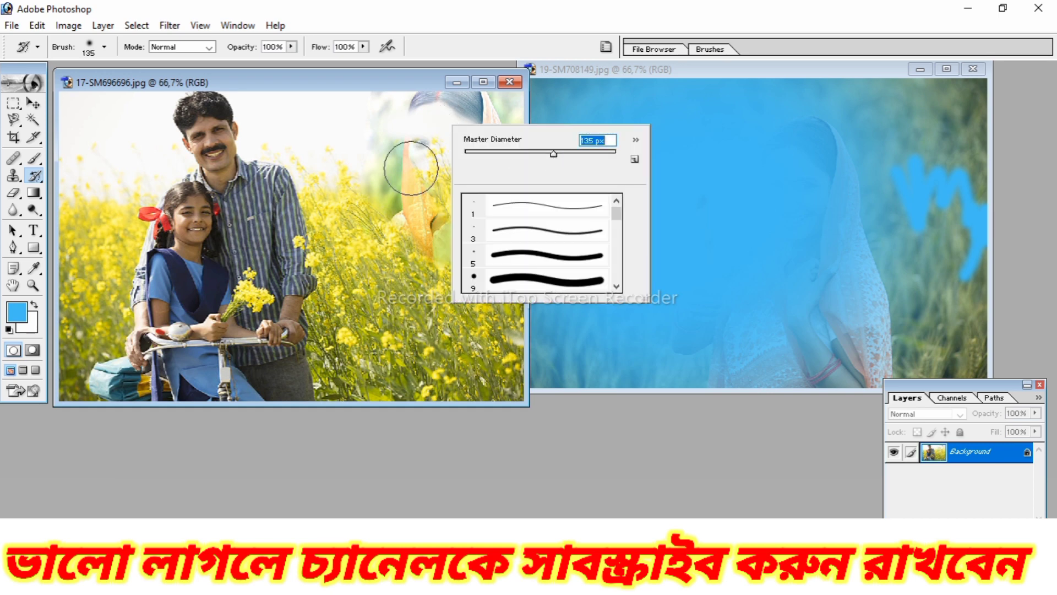
mouse_move(412, 166)
left_mouse_down()
mouse_move(430, 266)
mouse_move(428, 237)
mouse_move(497, 226)
mouse_move(498, 192)
mouse_move(510, 331)
mouse_move(469, 107)
mouse_move(382, 108)
mouse_move(486, 107)
mouse_move(501, 211)
mouse_move(404, 131)
mouse_move(394, 203)
mouse_move(362, 153)
mouse_move(463, 232)
left_mouse_up()
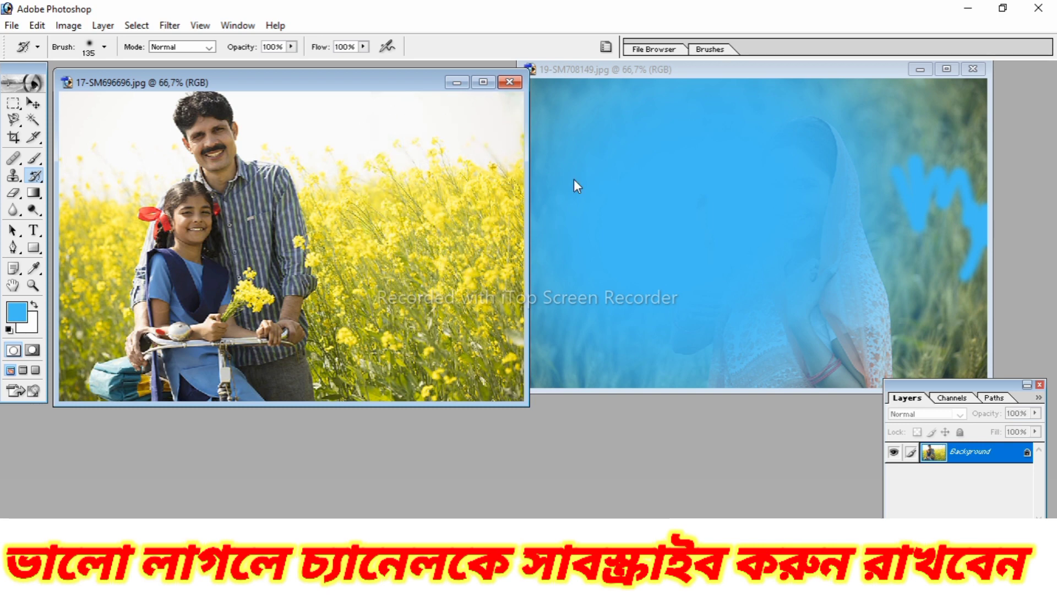
- Restore the woman's blue-painted photo with the History Brush, covering the whole image including its edges
left_click(675, 83)
mouse_move(820, 108)
left_mouse_down()
mouse_move(836, 133)
mouse_move(559, 173)
mouse_move(656, 230)
mouse_move(776, 257)
mouse_move(686, 330)
mouse_move(740, 330)
mouse_move(726, 359)
mouse_move(879, 230)
mouse_move(958, 189)
mouse_move(963, 176)
mouse_move(863, 131)
mouse_move(715, 187)
mouse_move(847, 220)
mouse_move(641, 313)
mouse_move(860, 262)
mouse_move(860, 149)
mouse_move(850, 126)
mouse_move(552, 133)
mouse_move(526, 298)
mouse_move(540, 301)
mouse_move(688, 165)
mouse_move(893, 131)
mouse_move(553, 106)
mouse_move(546, 97)
mouse_move(954, 98)
mouse_move(957, 231)
left_mouse_up()
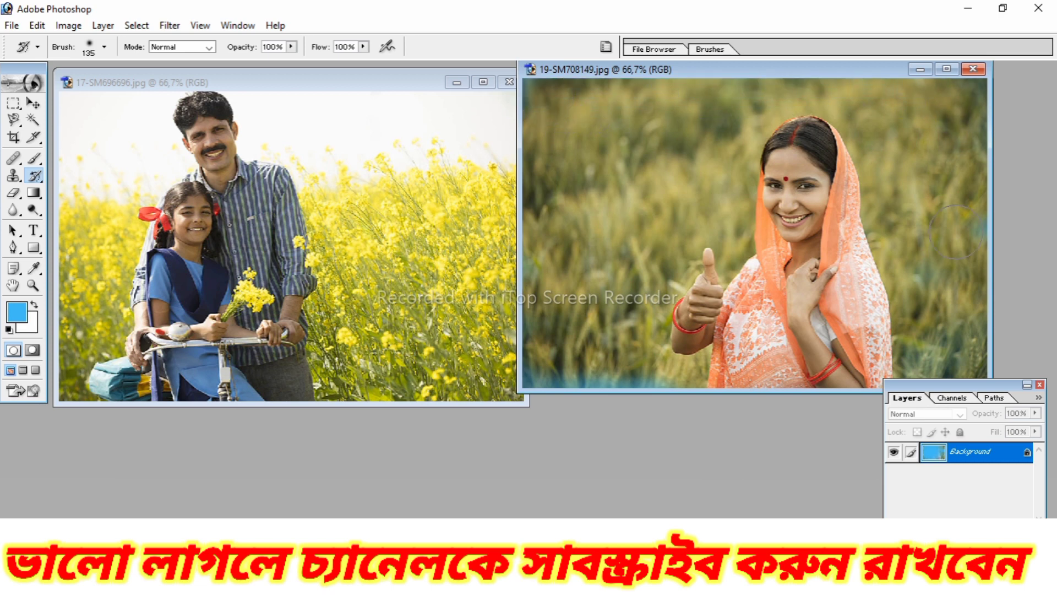
mouse_move(972, 193)
left_mouse_down()
mouse_move(938, 327)
mouse_move(550, 356)
mouse_move(730, 360)
mouse_move(593, 374)
mouse_move(544, 357)
left_mouse_up()
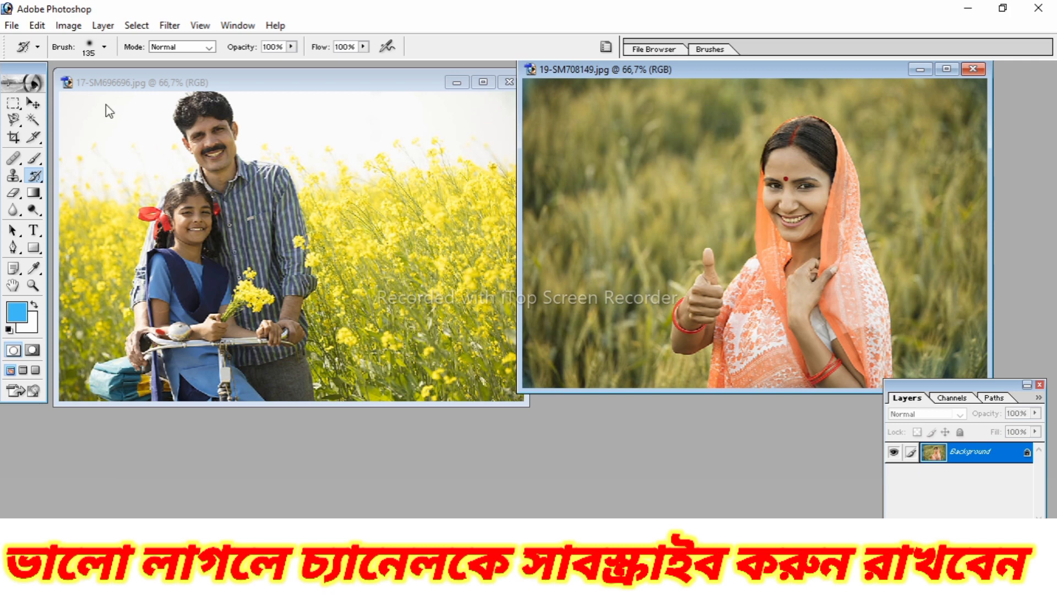
- Erase the upper-left corner of the woman's photo to the white background with an 87 px Eraser
left_click(13, 193)
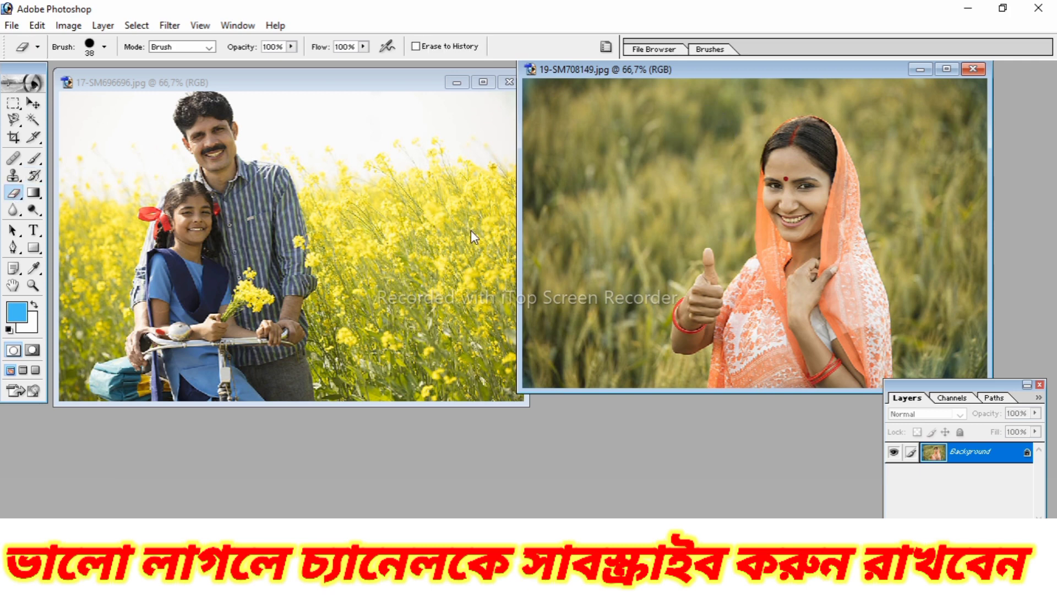
right_click(616, 153)
left_click_drag(670, 181, 700, 181)
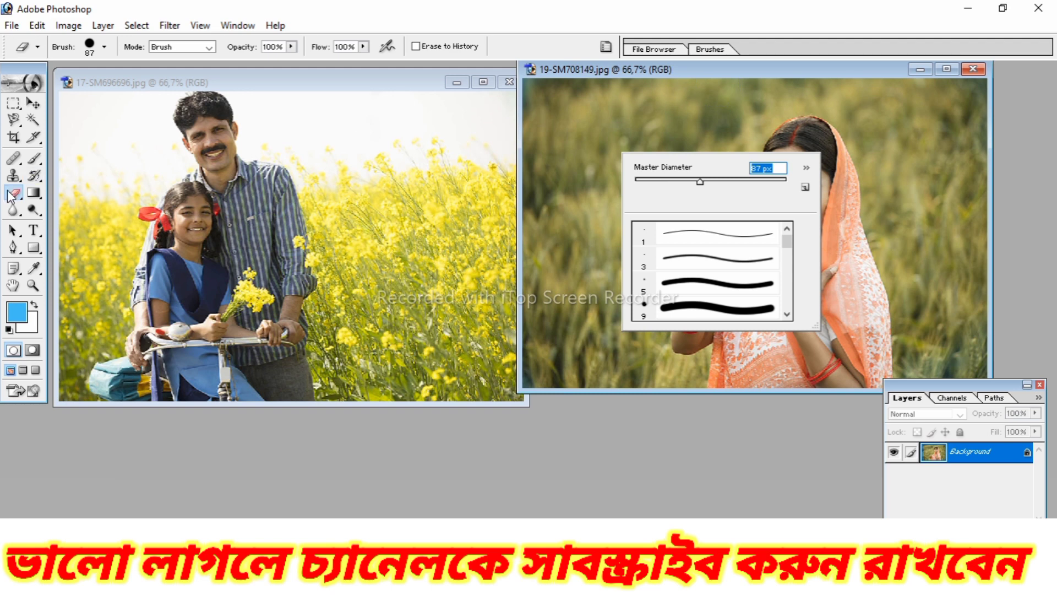
left_click(12, 196)
mouse_move(658, 99)
left_mouse_down()
mouse_move(548, 211)
mouse_move(623, 83)
mouse_move(544, 120)
mouse_move(545, 99)
mouse_move(540, 144)
left_mouse_up()
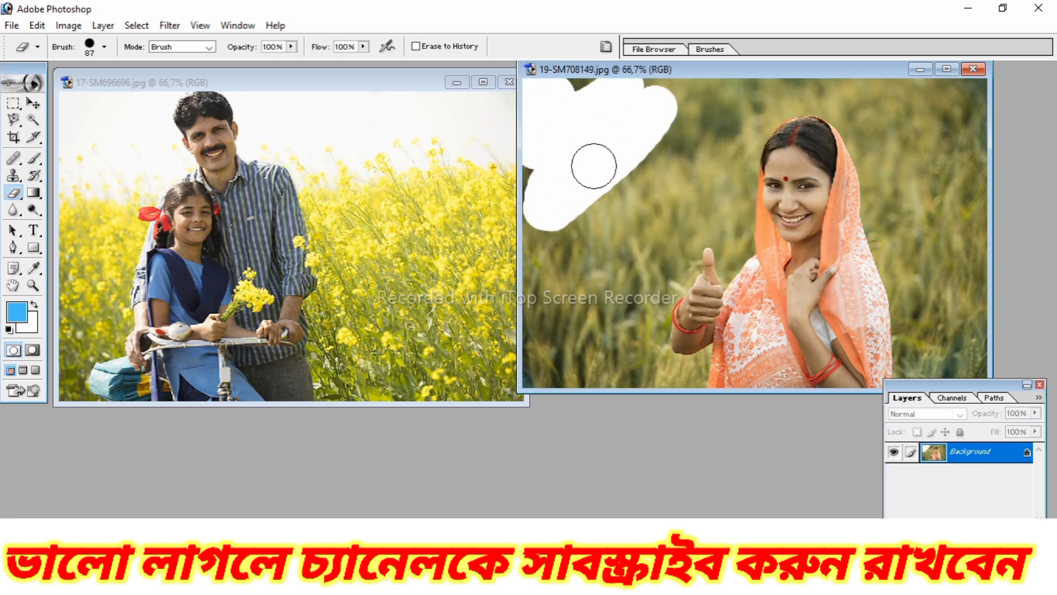
- Set the background colour to red D31B1B and erase a diagonal stroke across the white corner area
left_click(32, 323)
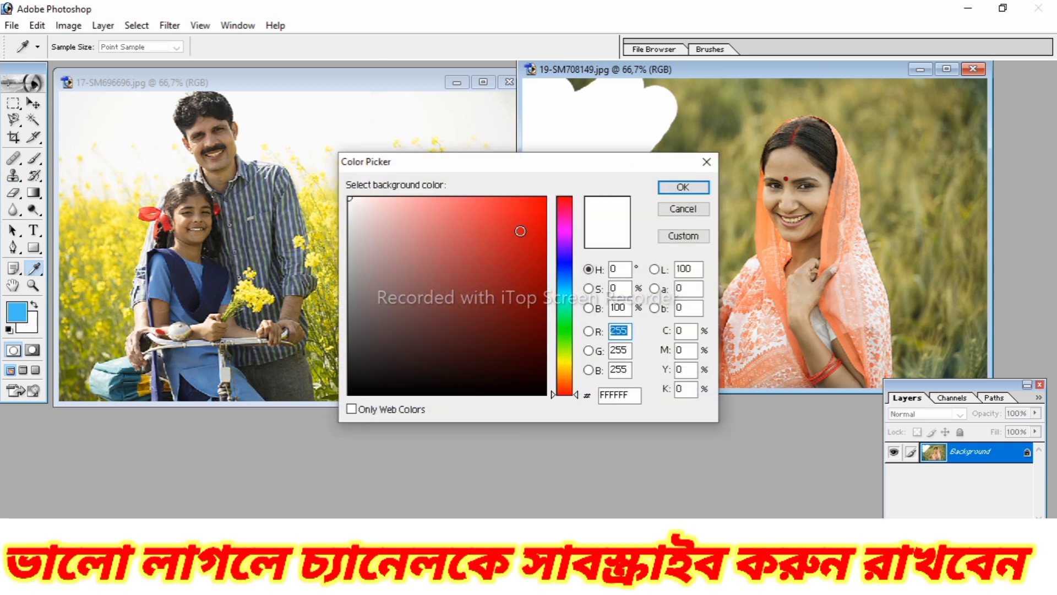
left_click(520, 231)
left_click(683, 187)
key("e")
left_click(684, 191)
mouse_move(614, 122)
left_mouse_down()
mouse_move(545, 212)
mouse_move(558, 155)
left_mouse_up()
- Set the background colour to near-white FAF6F6 and erase over the red stroke and the field beside it
left_click(32, 323)
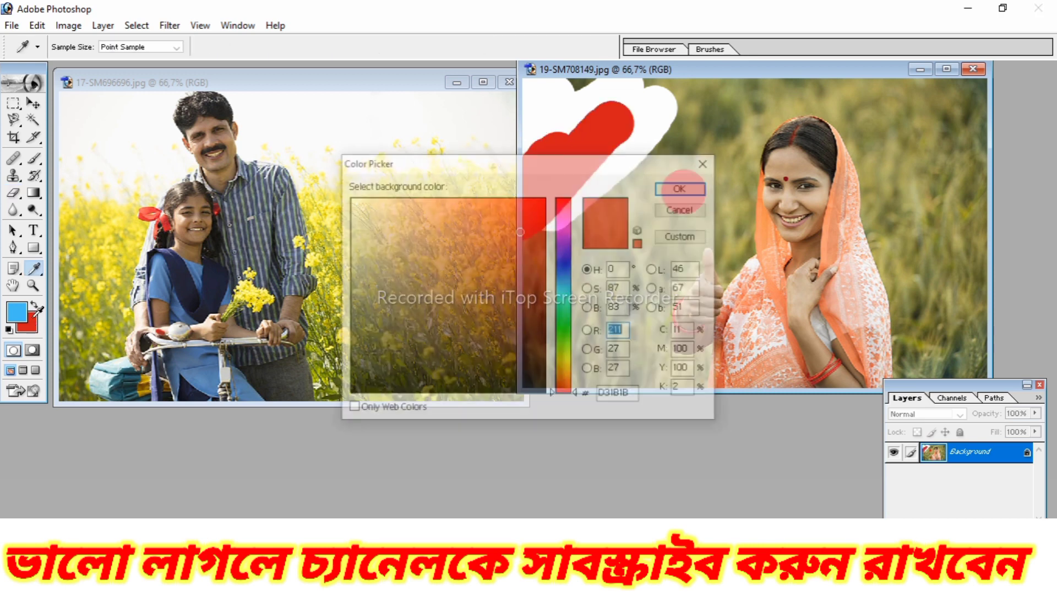
left_click(351, 201)
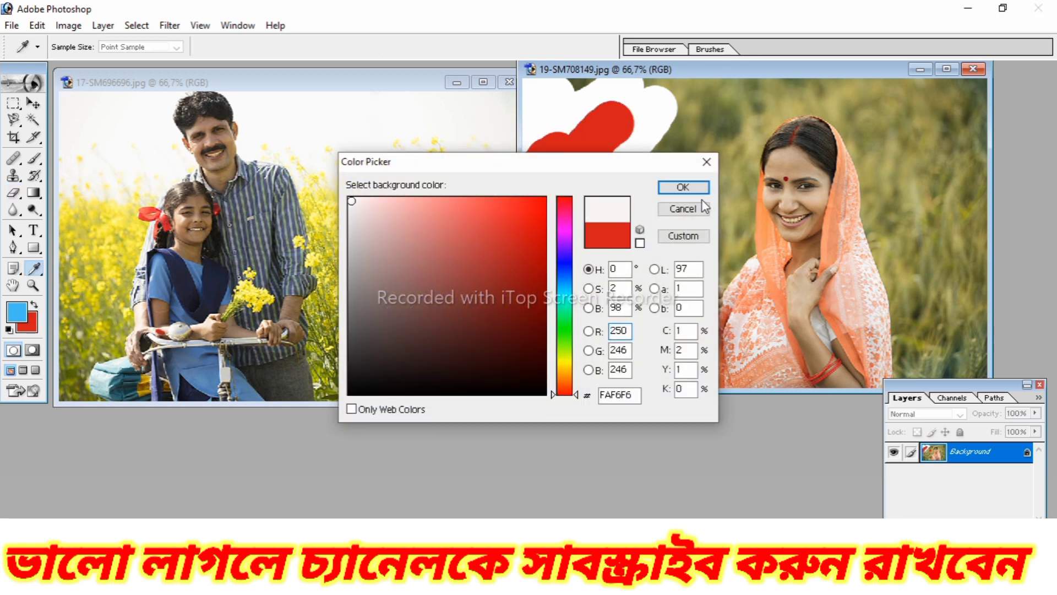
left_click(683, 187)
mouse_move(619, 160)
left_mouse_down()
mouse_move(586, 166)
mouse_move(581, 149)
mouse_move(618, 147)
mouse_move(682, 198)
mouse_move(632, 99)
mouse_move(551, 242)
mouse_move(525, 205)
left_mouse_up()
- Fill the man-and-girl photo with blue-to-near-white linear gradients in several directions, finishing with a diagonal from upper left to lower right
left_click(33, 194)
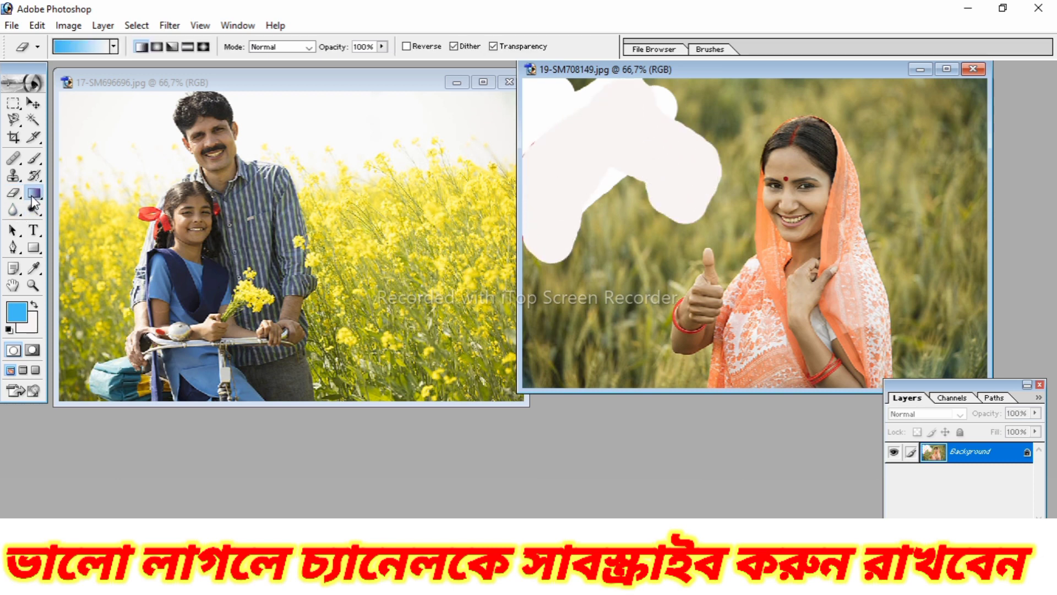
left_click(306, 85)
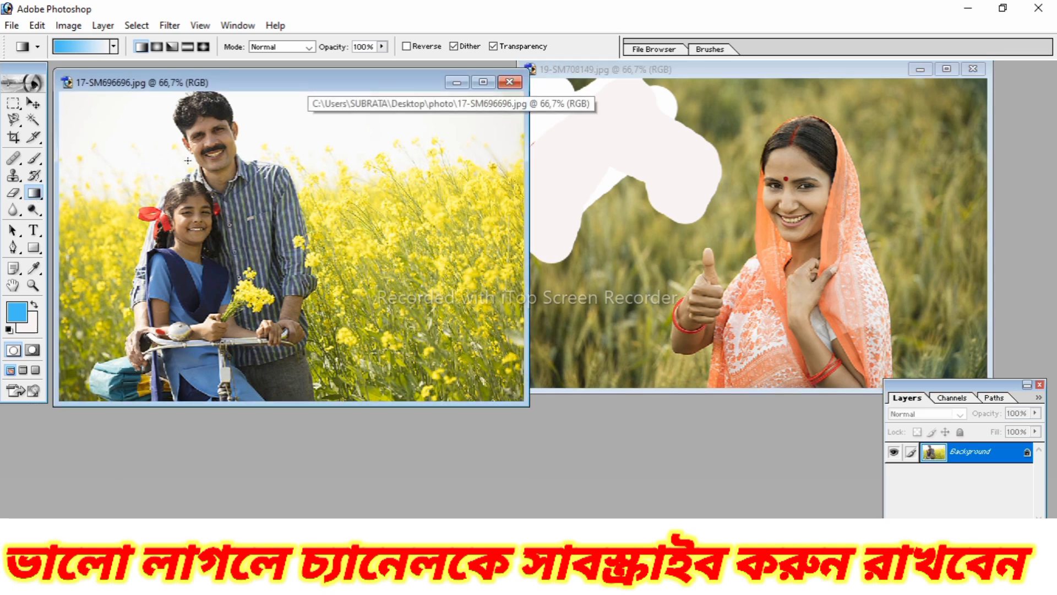
left_click_drag(188, 165, 456, 339)
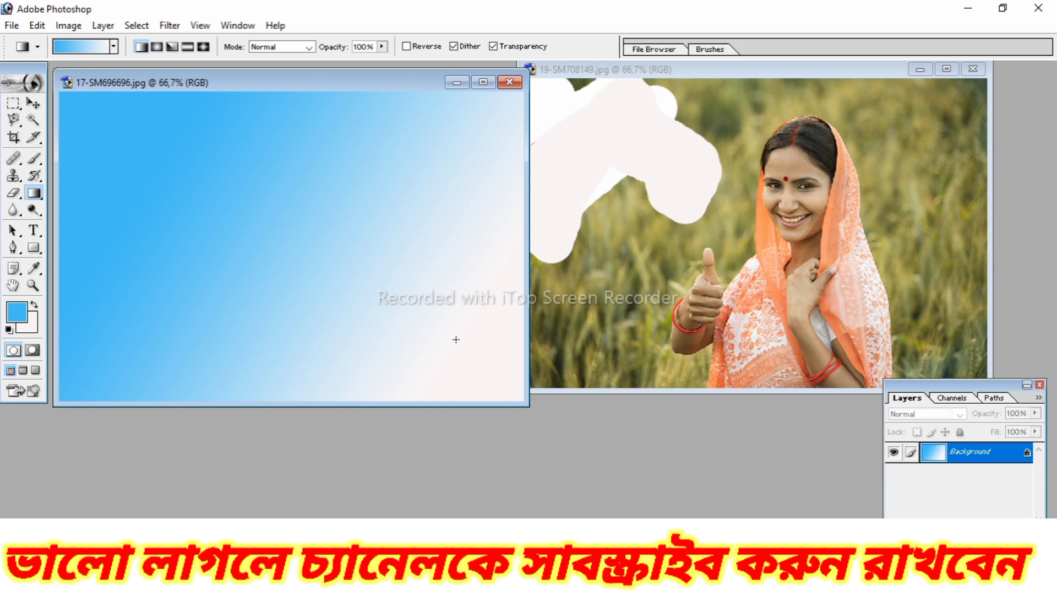
left_click_drag(318, 235, 292, 238)
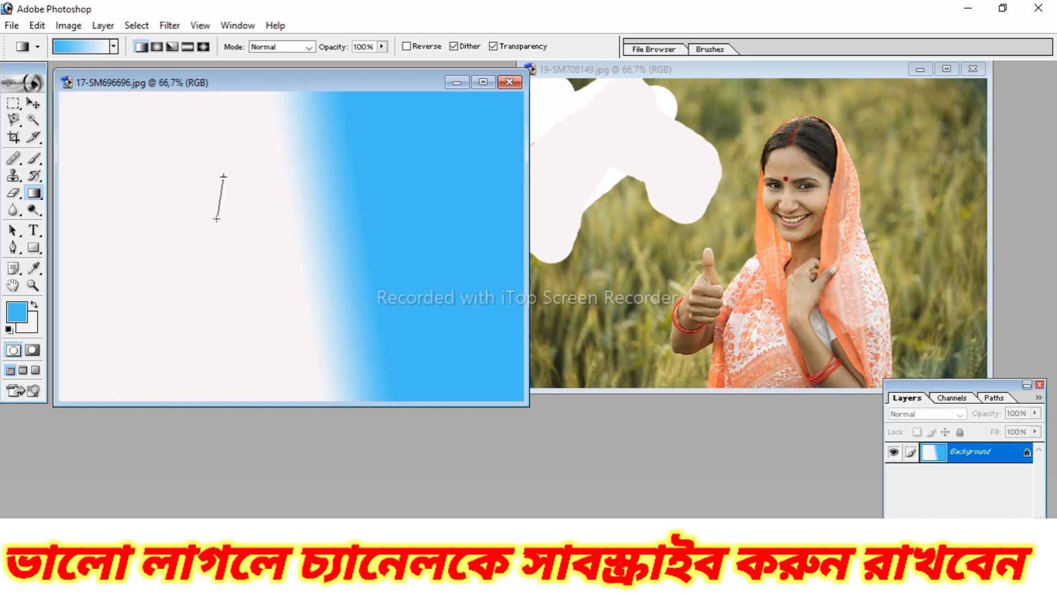
left_click_drag(217, 218, 174, 275)
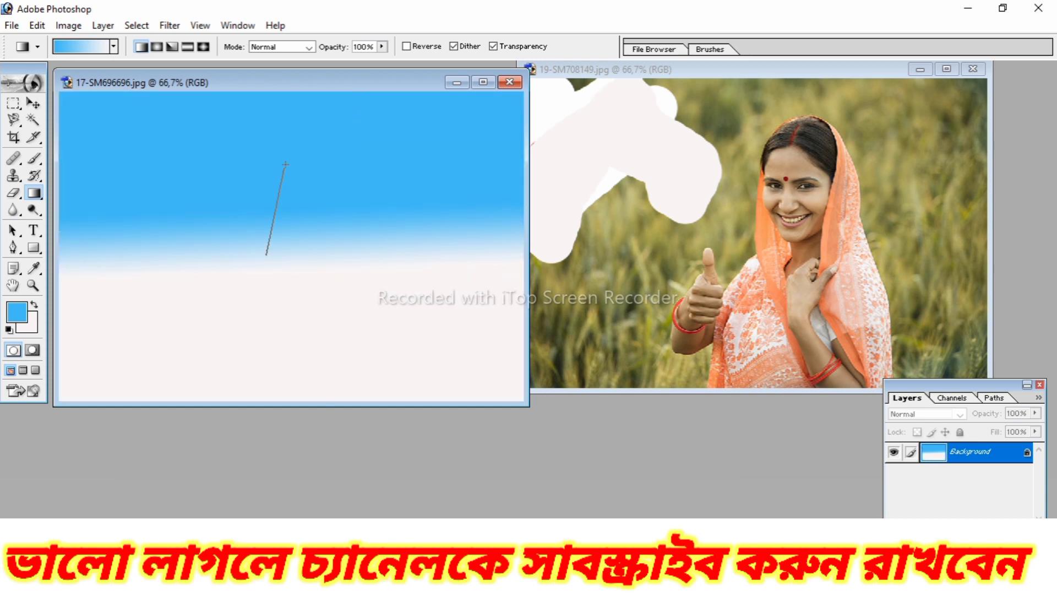
left_click_drag(286, 164, 320, 97)
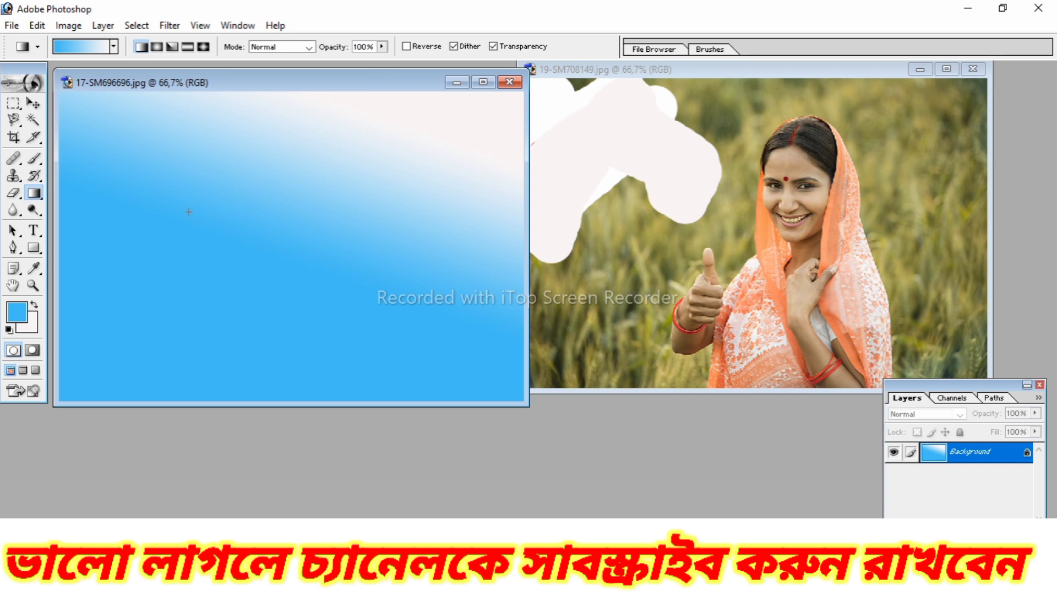
left_click_drag(182, 177, 474, 365)
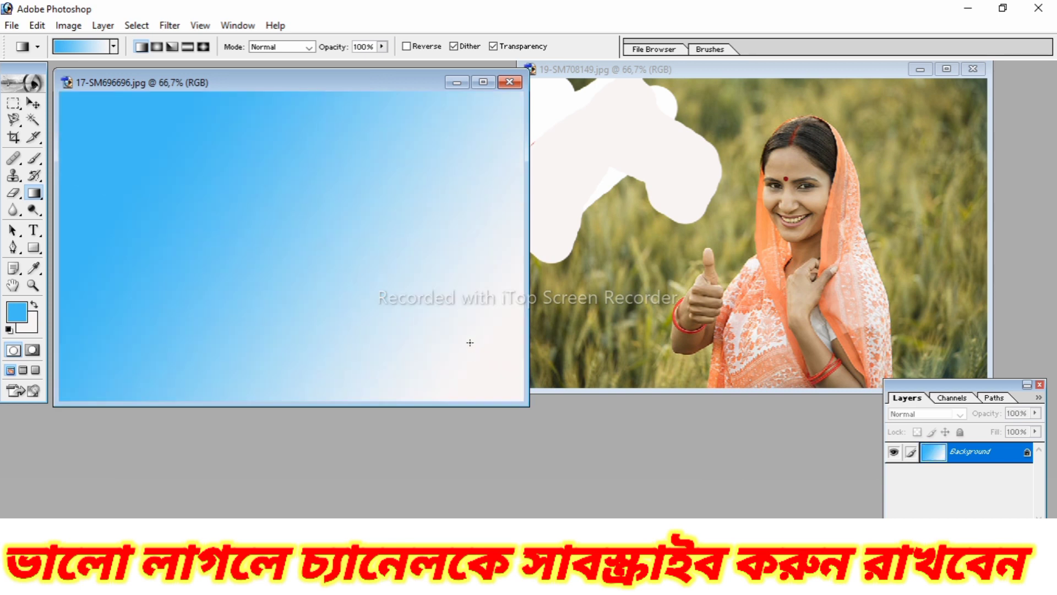
- Blur across the moustached man's forehead in 11-SM750613.jpg using a 13 px Blur tool at 50% strength
left_click(13, 211)
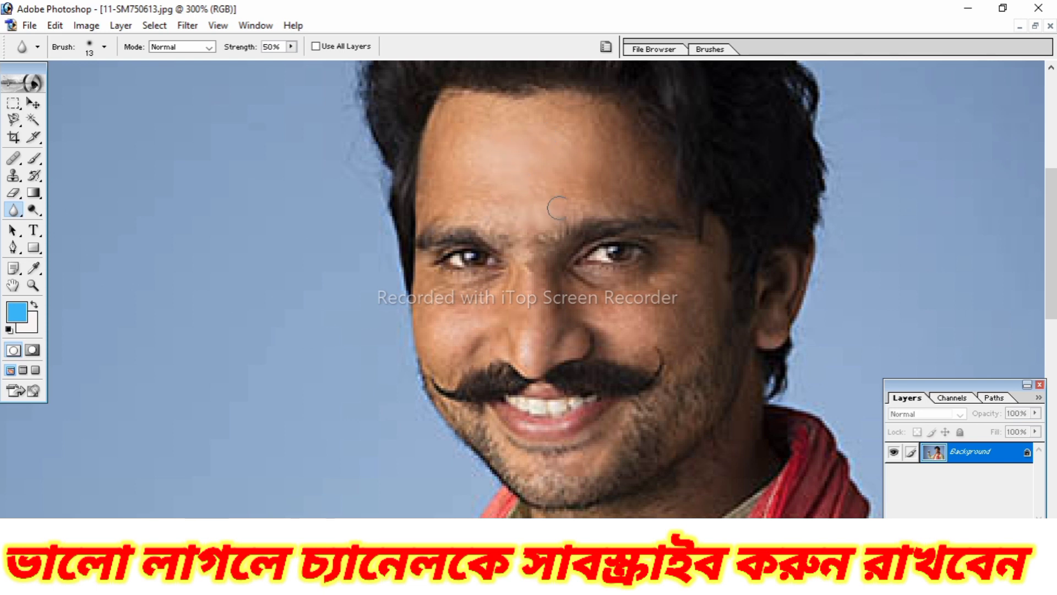
mouse_move(621, 184)
left_mouse_down()
mouse_move(633, 184)
mouse_move(459, 182)
left_mouse_up()
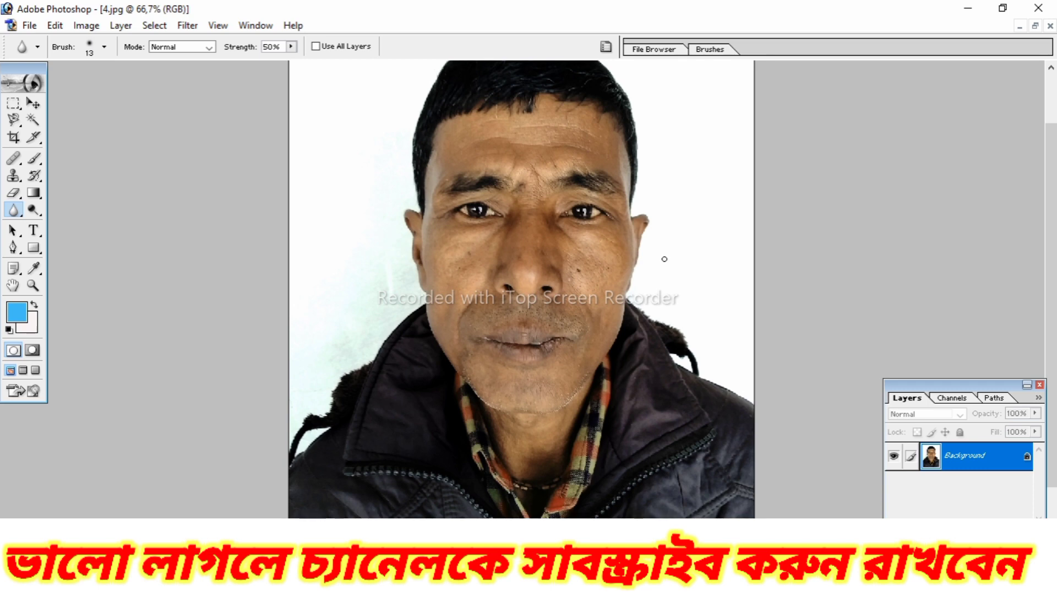
- Blur the dark mole on the cheek beside the nose in 4.jpg with the 13 px Blur tool
key("ctrl+plus")
key("ctrl+plus")
key("ctrl+plus")
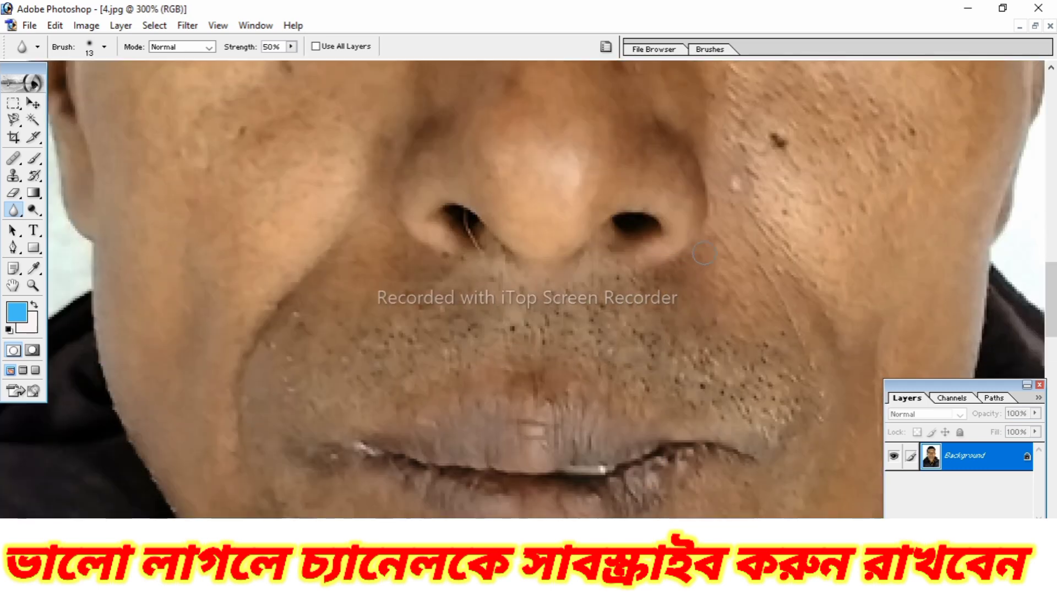
left_click_drag(704, 253, 490, 409)
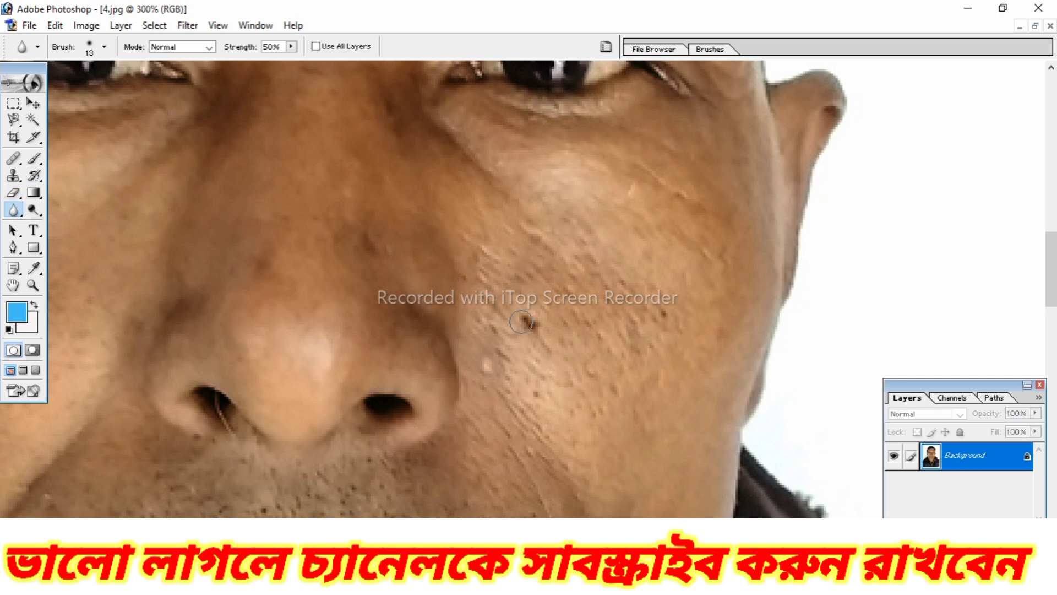
left_click_drag(521, 322, 526, 323)
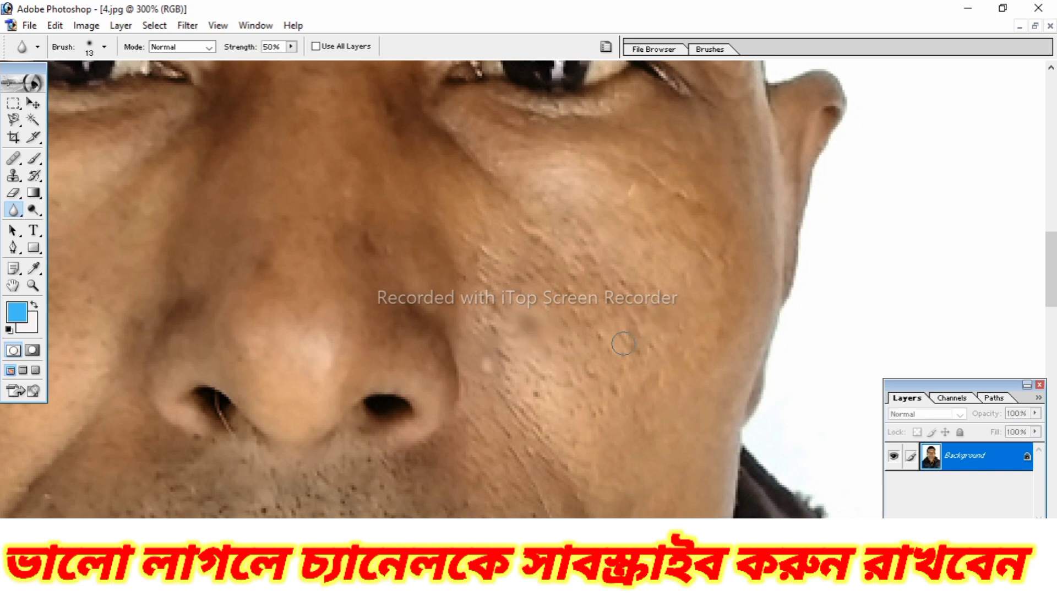
- Lighten the man's chin, neck and cheeks with a 65 px Dodge tool set to Midtones at 50% exposure
left_click(33, 210)
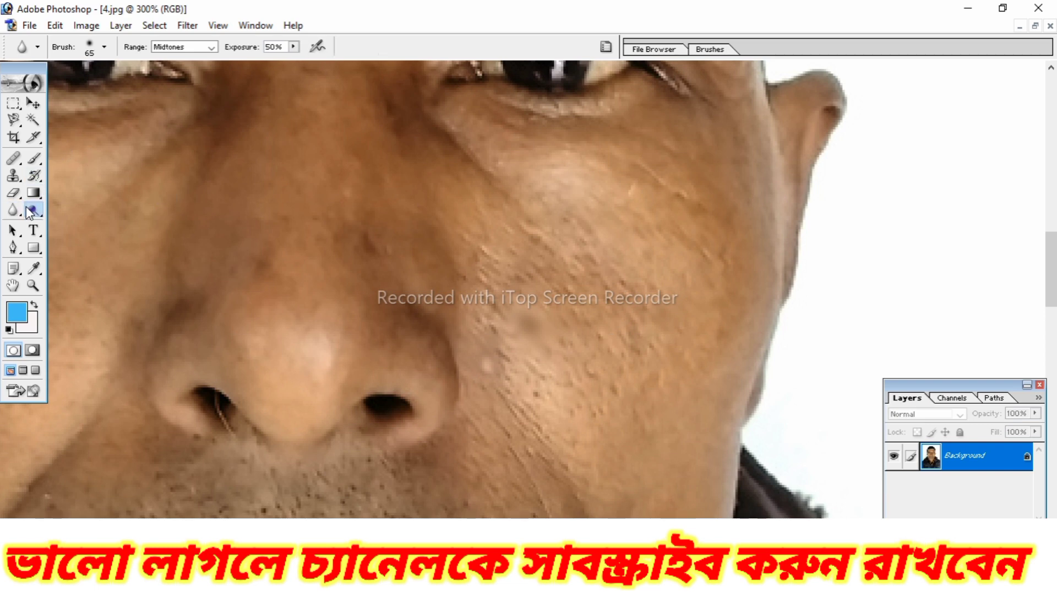
key("ctrl+minus")
key("ctrl+minus")
key("ctrl+minus")
key("ctrl+minus")
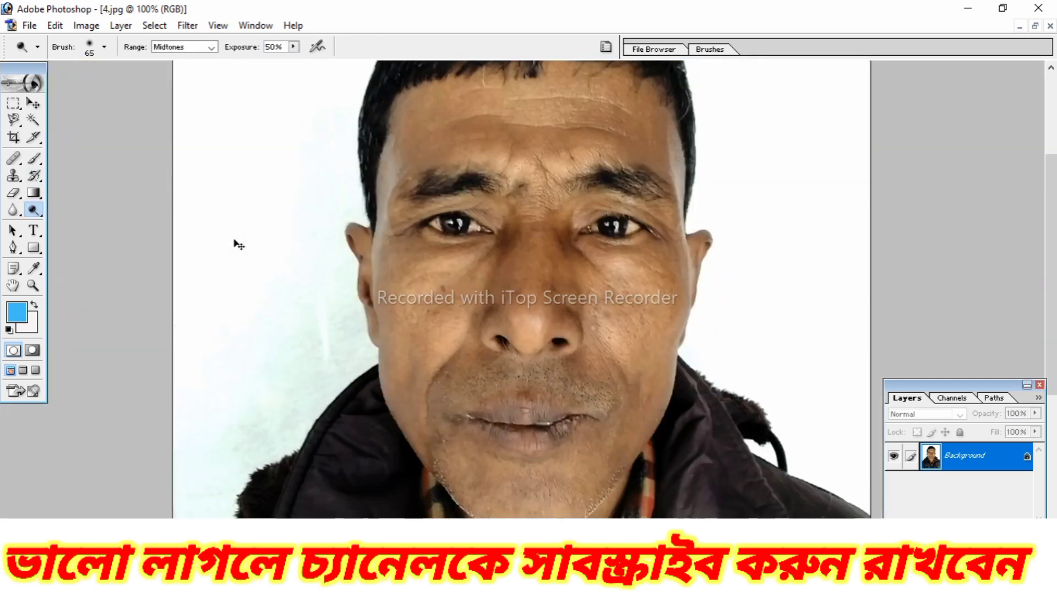
key("ctrl+plus")
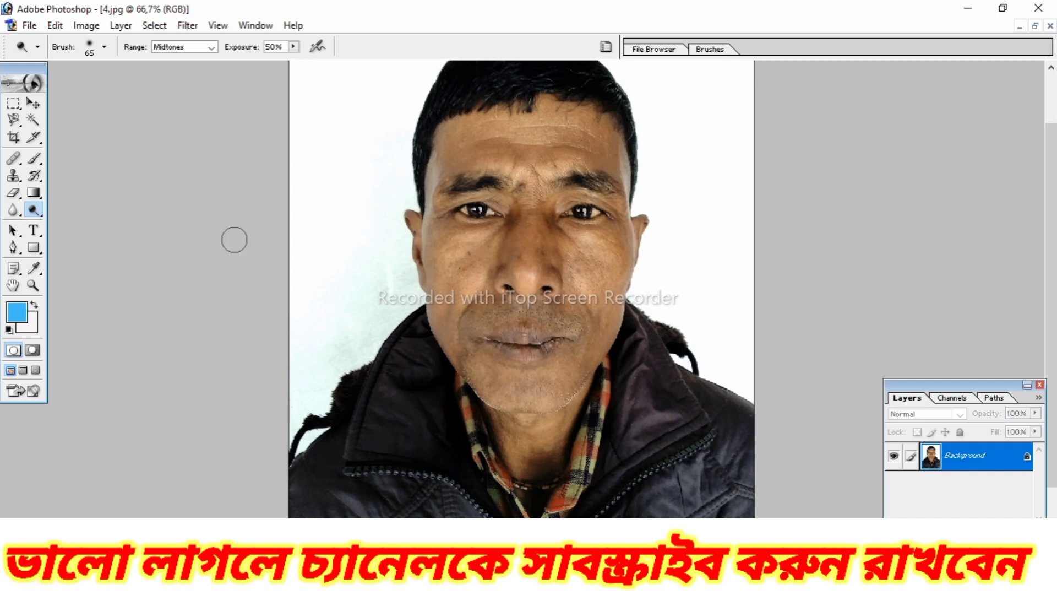
mouse_move(483, 419)
left_mouse_down()
mouse_move(497, 457)
mouse_move(485, 424)
left_mouse_up()
left_click_drag(469, 383, 471, 390)
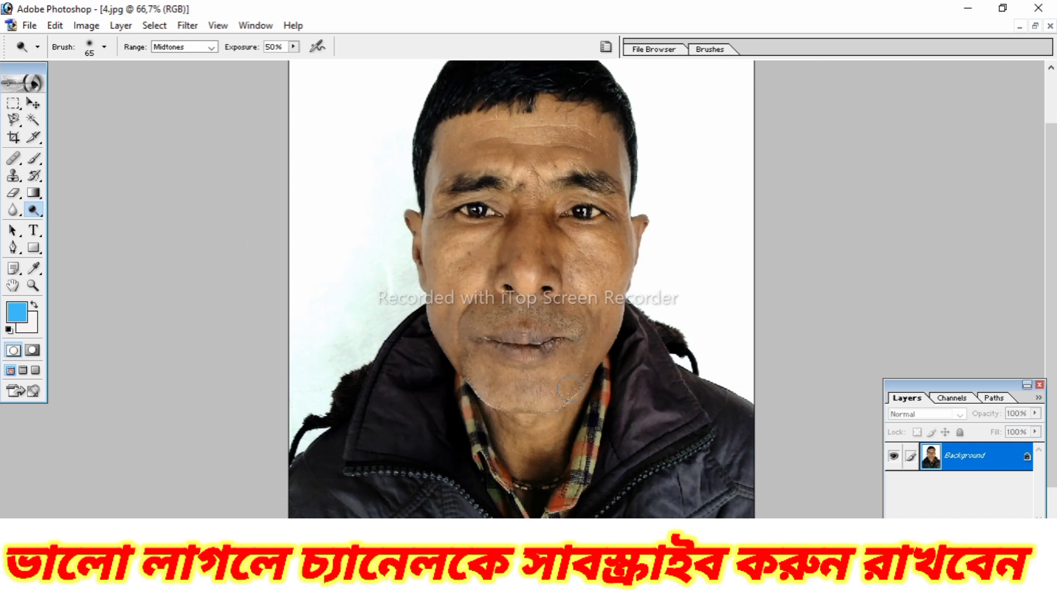
mouse_move(571, 389)
left_mouse_down()
mouse_move(600, 380)
mouse_move(567, 439)
mouse_move(587, 375)
mouse_move(563, 429)
mouse_move(590, 394)
mouse_move(542, 445)
mouse_move(462, 438)
mouse_move(452, 418)
mouse_move(506, 428)
mouse_move(492, 410)
mouse_move(556, 429)
mouse_move(527, 455)
mouse_move(552, 466)
left_mouse_up()
mouse_move(579, 404)
left_mouse_down()
mouse_move(565, 449)
mouse_move(510, 467)
mouse_move(573, 458)
mouse_move(522, 450)
left_mouse_up()
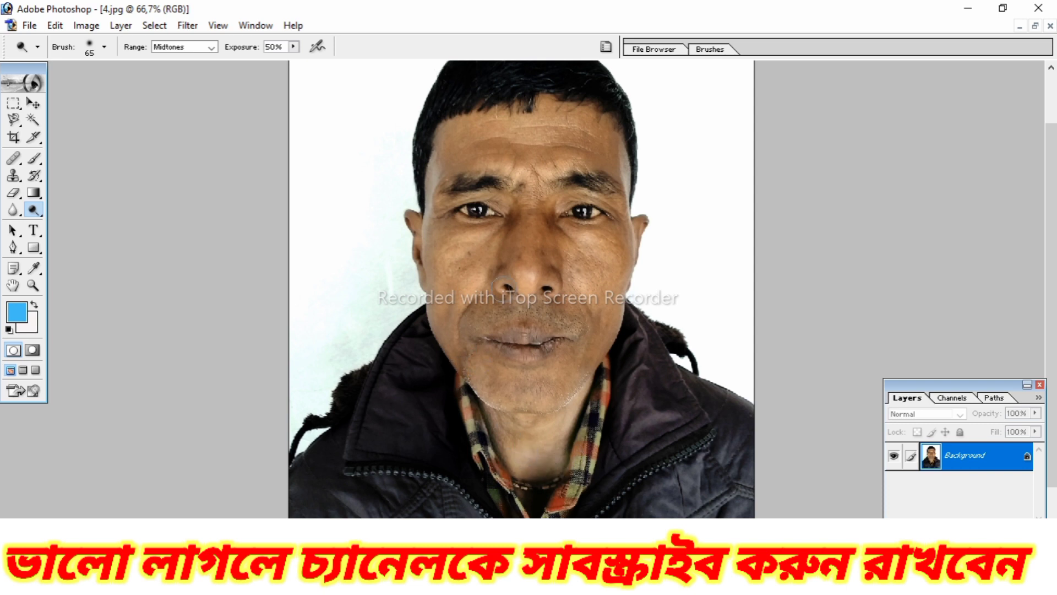
left_click_drag(478, 260, 472, 282)
mouse_move(539, 265)
left_mouse_down()
mouse_move(557, 277)
mouse_move(582, 327)
left_mouse_up()
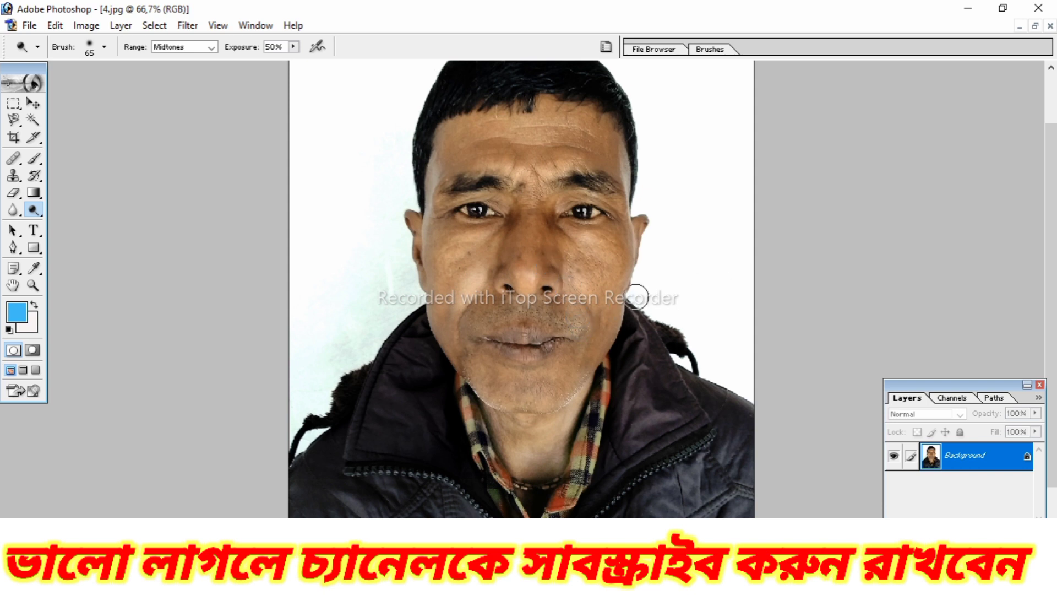
- Try to select across the man's face with the Path Selection tool
left_click(14, 231)
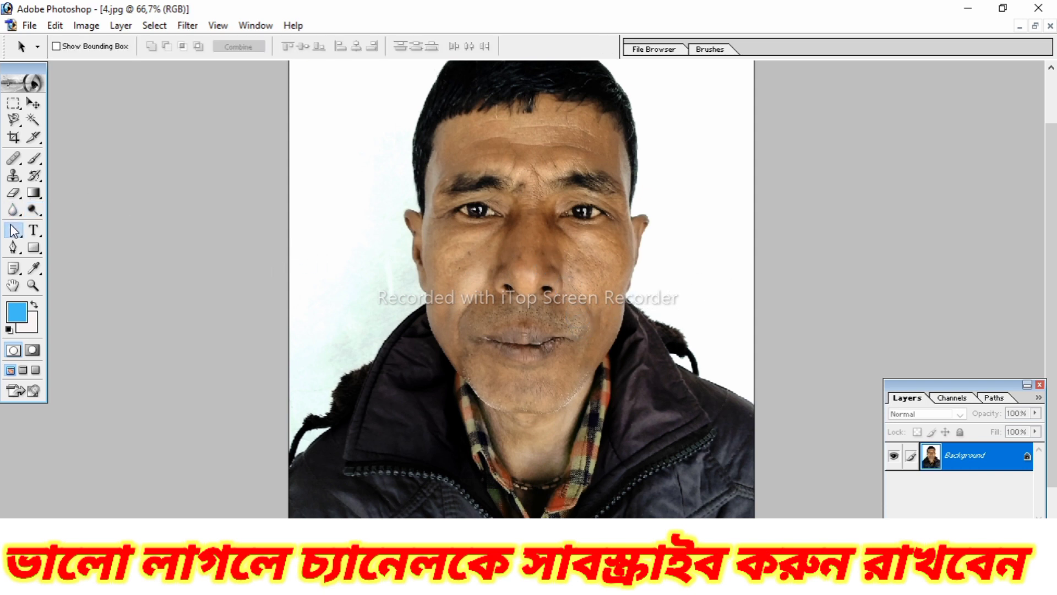
left_click_drag(330, 114, 597, 382)
- Add the blue Bangla text "থভশতসতশত" across the man's forehead in Amar Bangla Normal at 50,37 pt
left_click(36, 229)
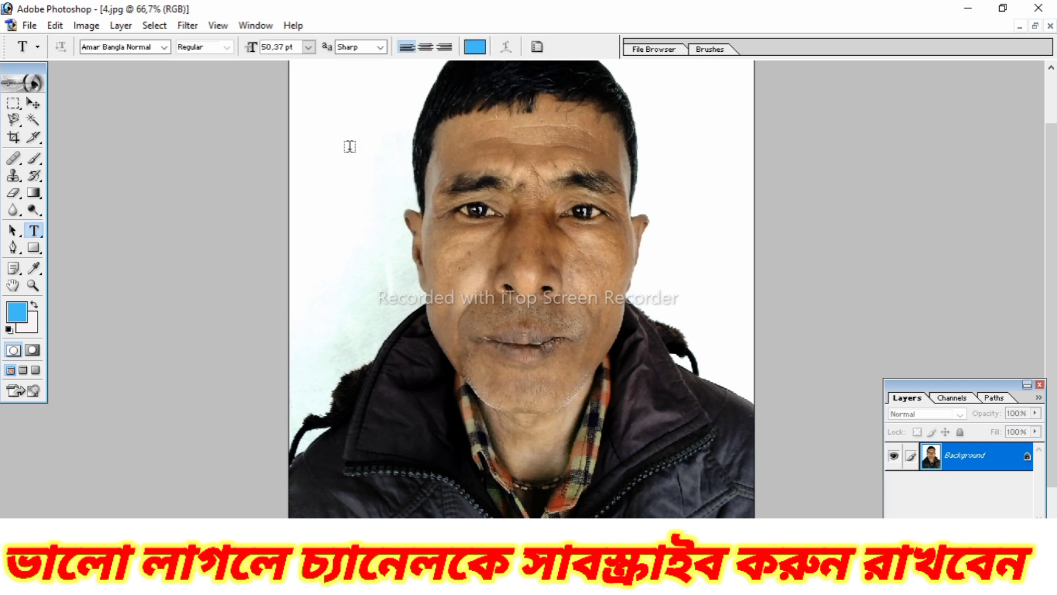
left_click(330, 144)
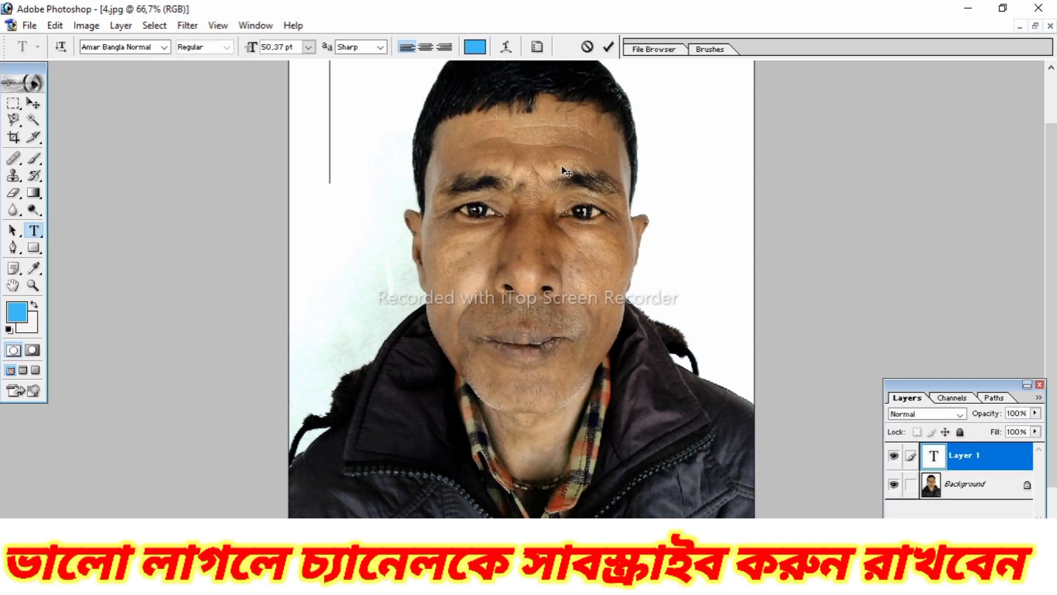
type("থভশতসত")
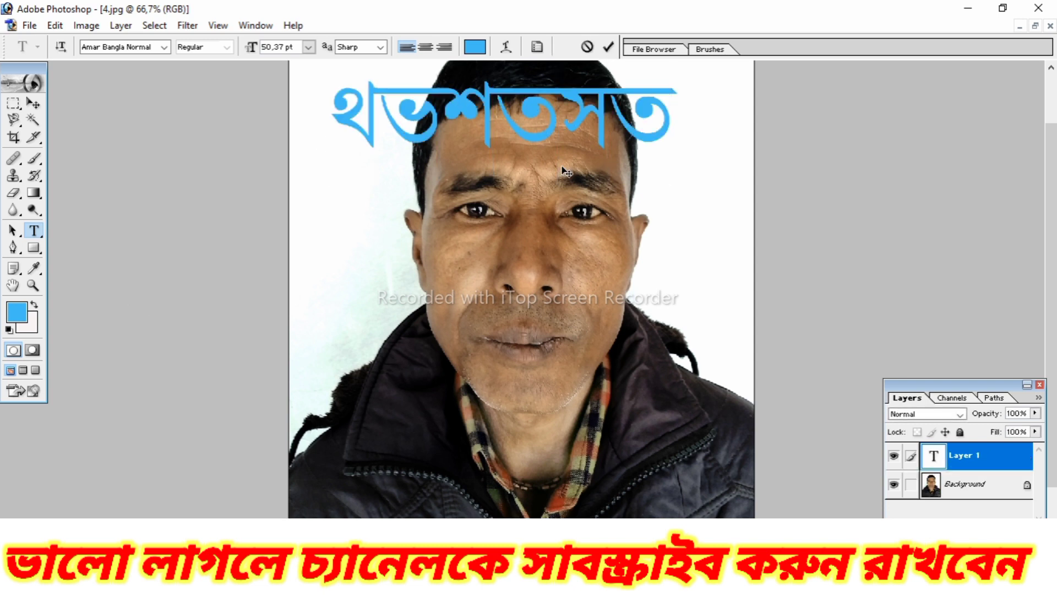
type("শত")
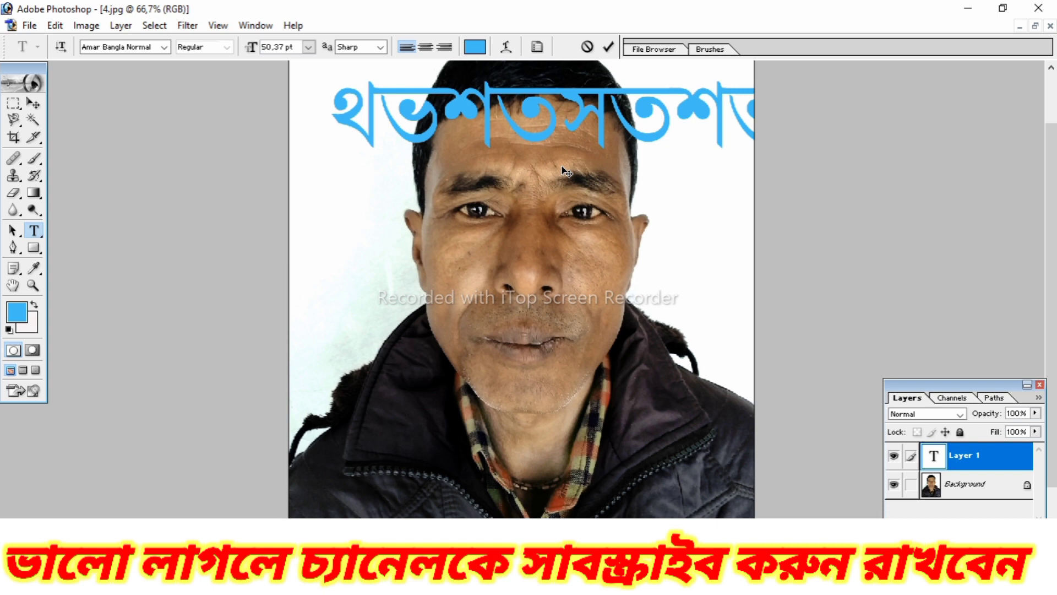
- Replace the whole Bangla text with "binapani" set in Arial
key("ctrl+a")
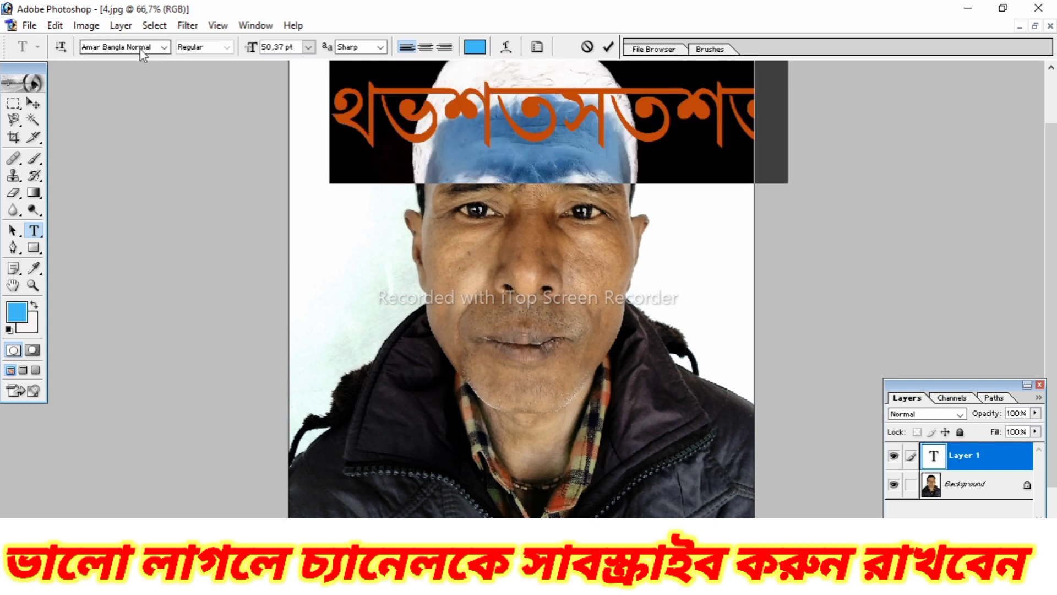
left_click(163, 47)
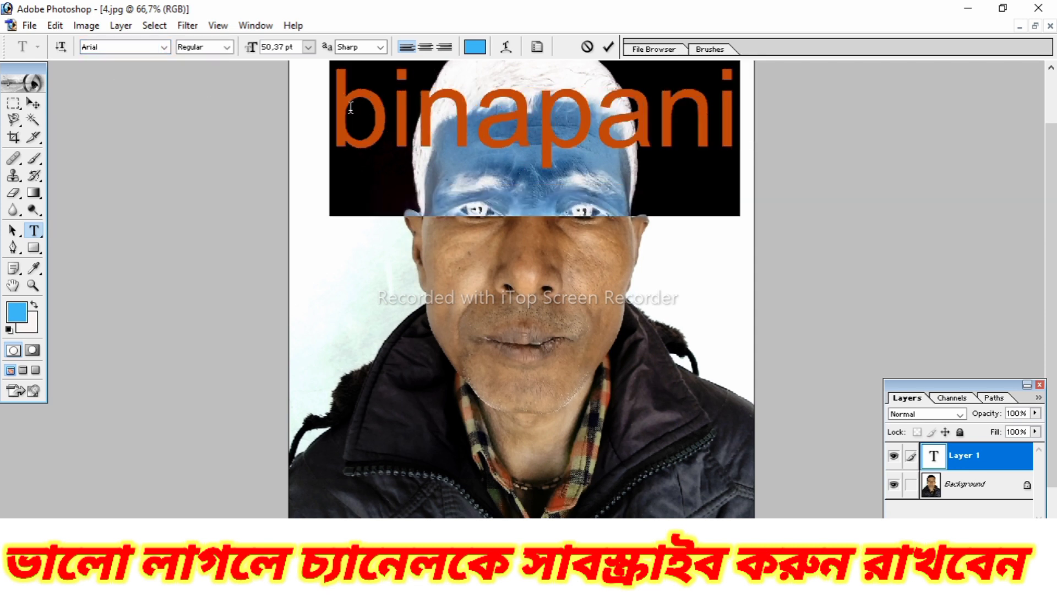
- Reposition the "binapani" text lower on the photo and scale it to about 47% width and 48% height, applying the transformation
left_click(33, 103)
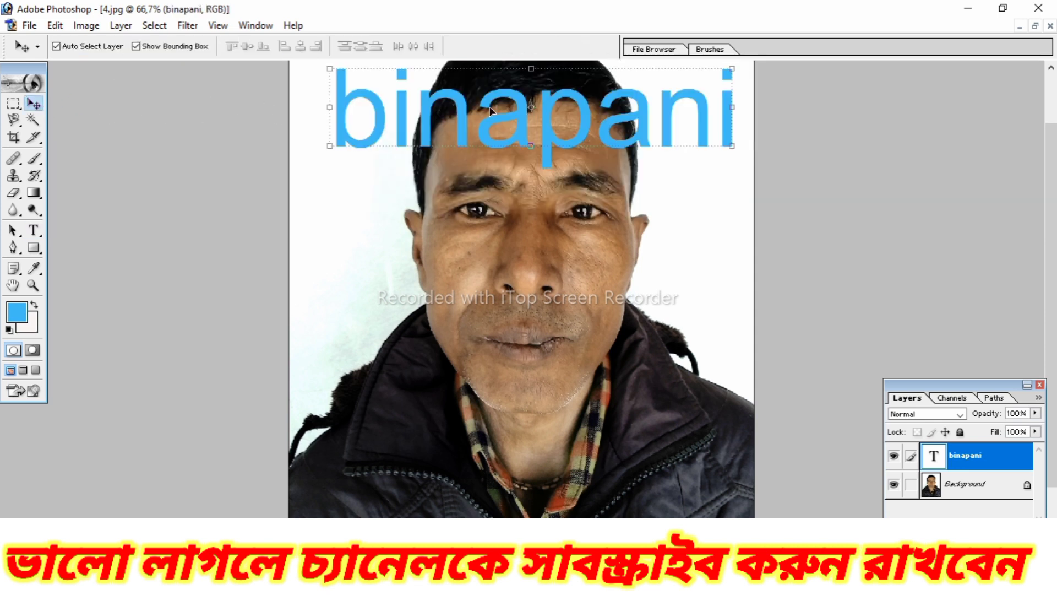
left_click_drag(547, 107, 547, 212)
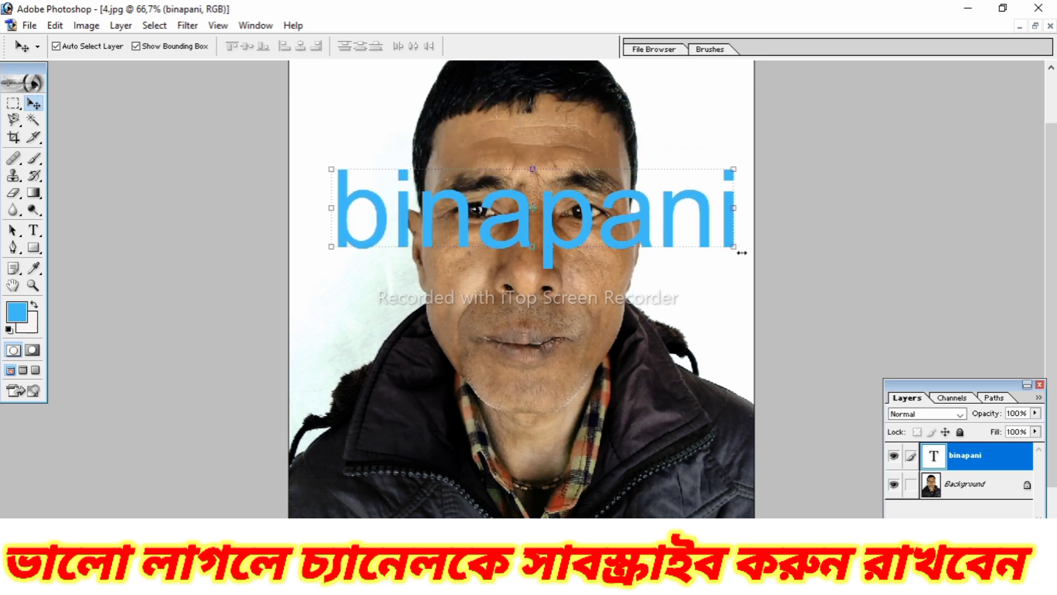
left_click_drag(742, 252, 473, 179)
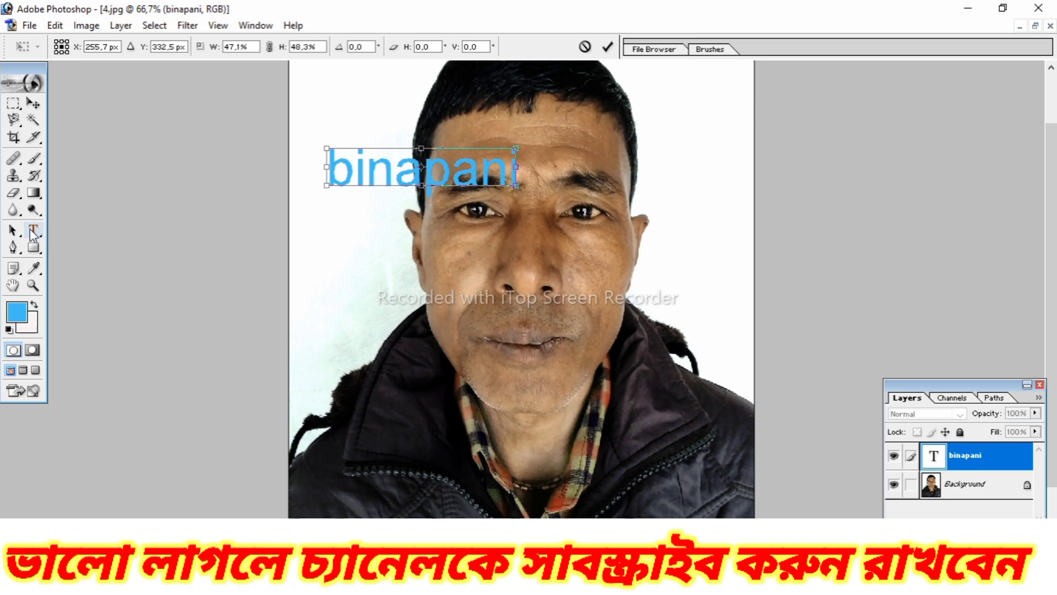
left_click(34, 230)
left_click(458, 232)
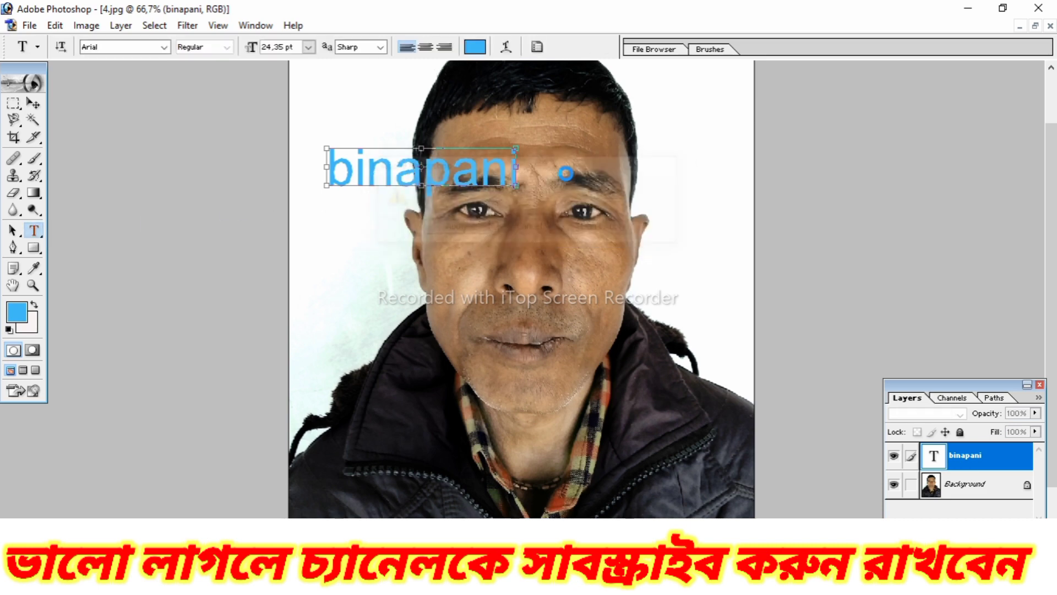
- Warp the "binapani" text with the horizontal Wave style, using a +65% bend and +36% horizontal distortion
left_click(506, 48)
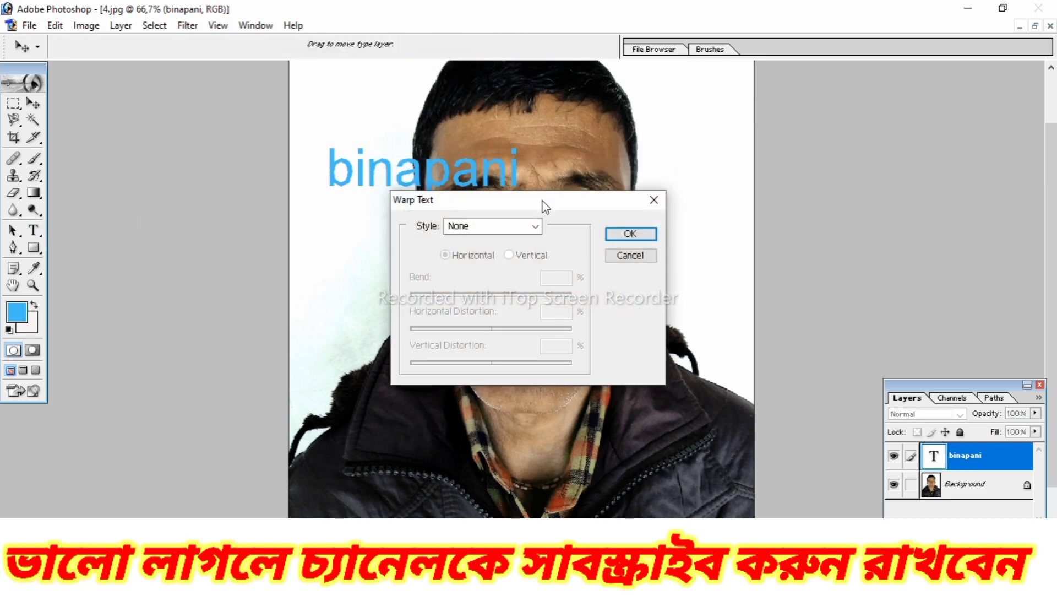
left_click(536, 226)
left_click(488, 270)
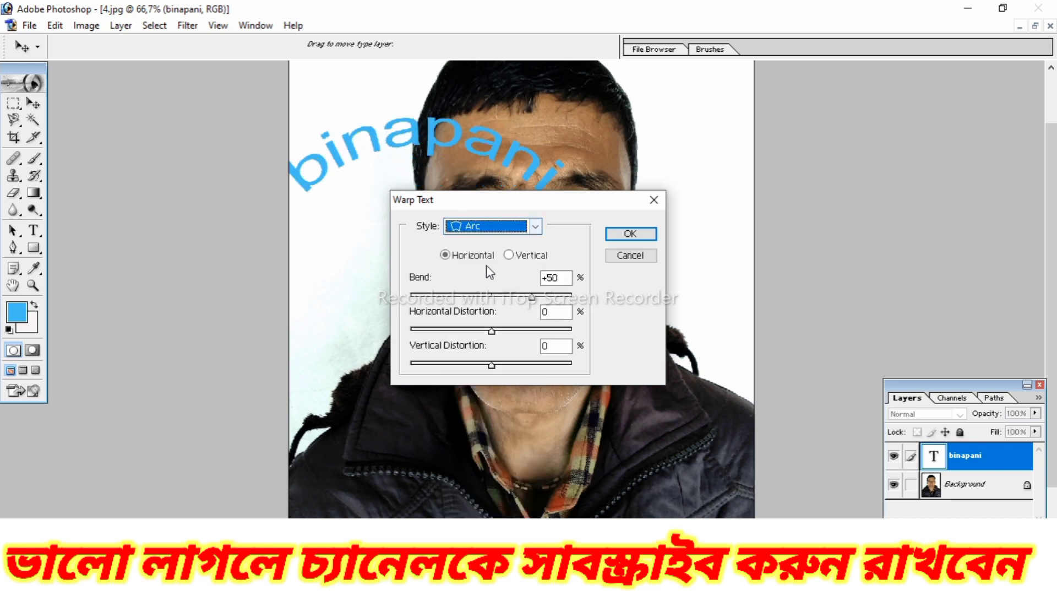
left_click(535, 227)
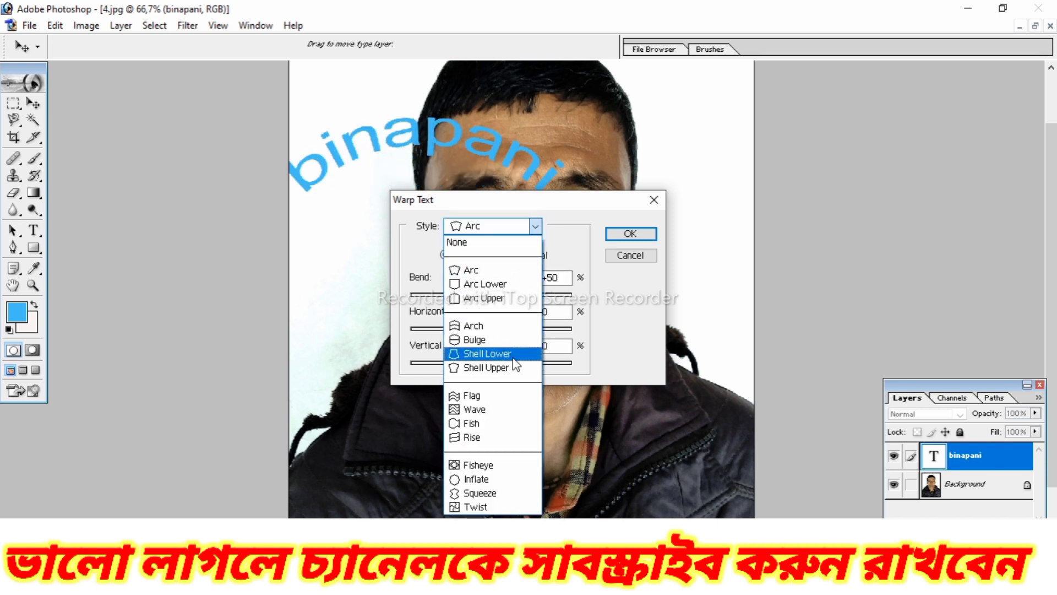
left_click(489, 409)
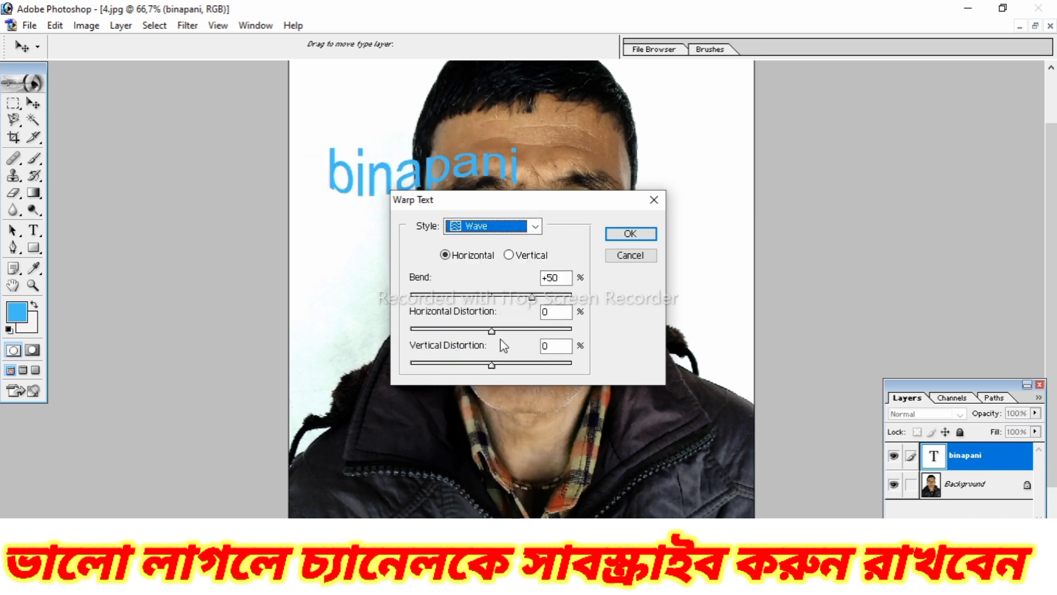
left_click_drag(532, 201, 678, 200)
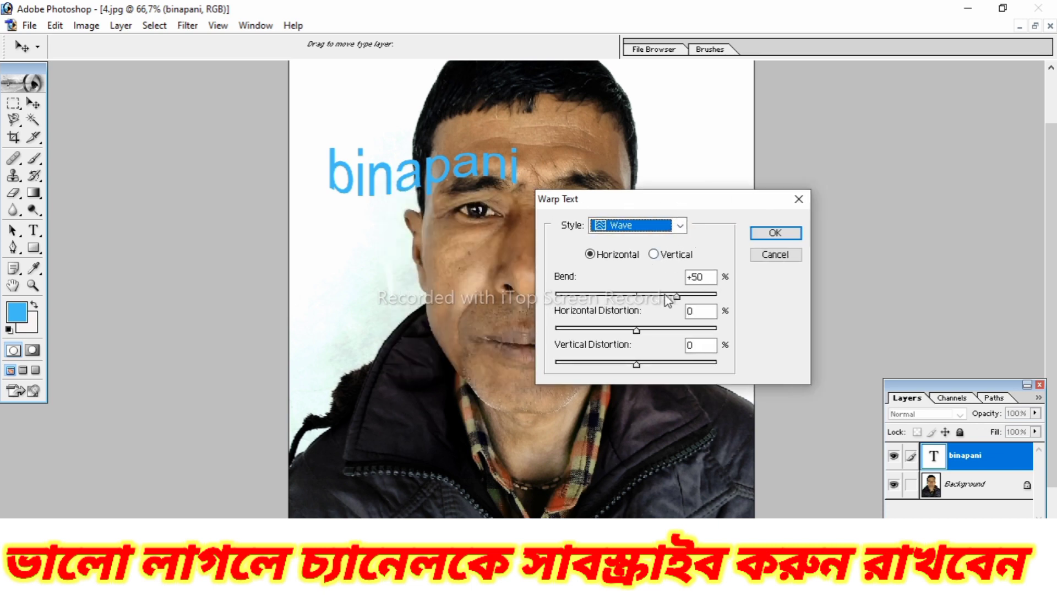
left_click_drag(678, 296, 688, 297)
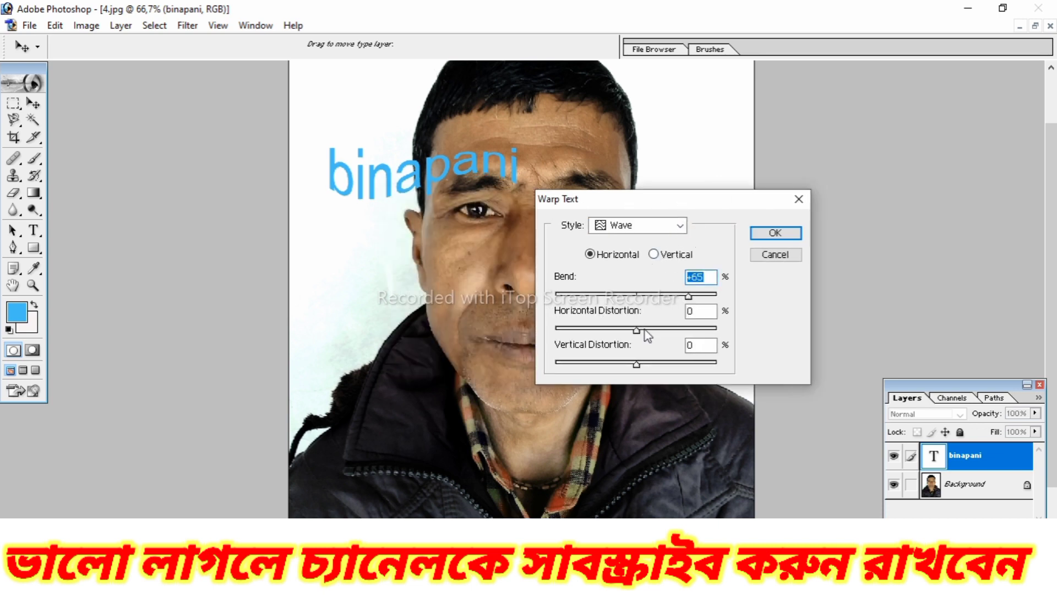
left_click_drag(649, 331, 665, 330)
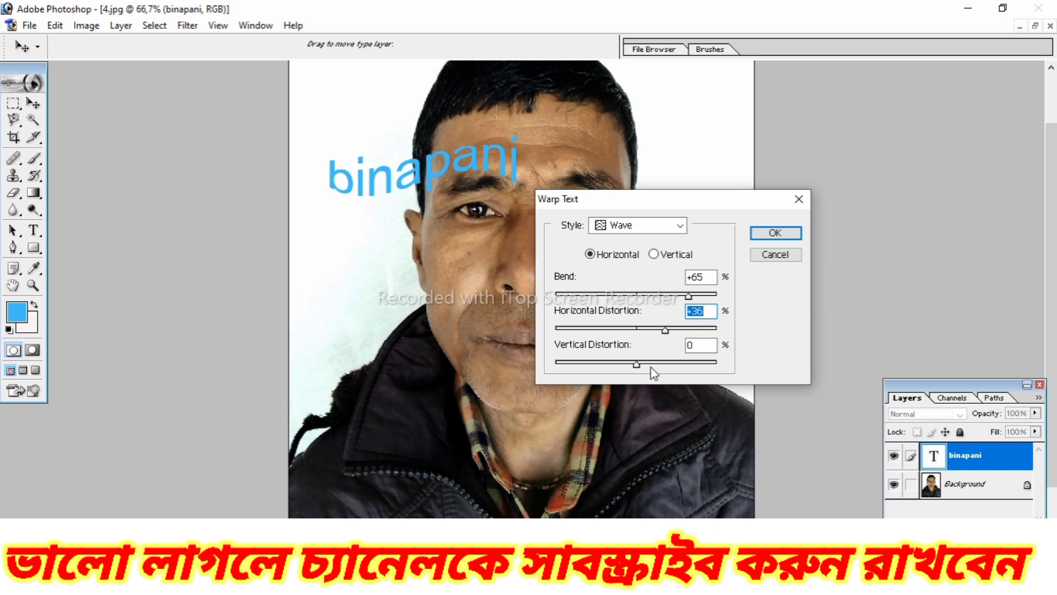
mouse_move(640, 364)
left_mouse_down()
mouse_move(666, 363)
mouse_move(639, 364)
left_mouse_up()
left_click(774, 232)
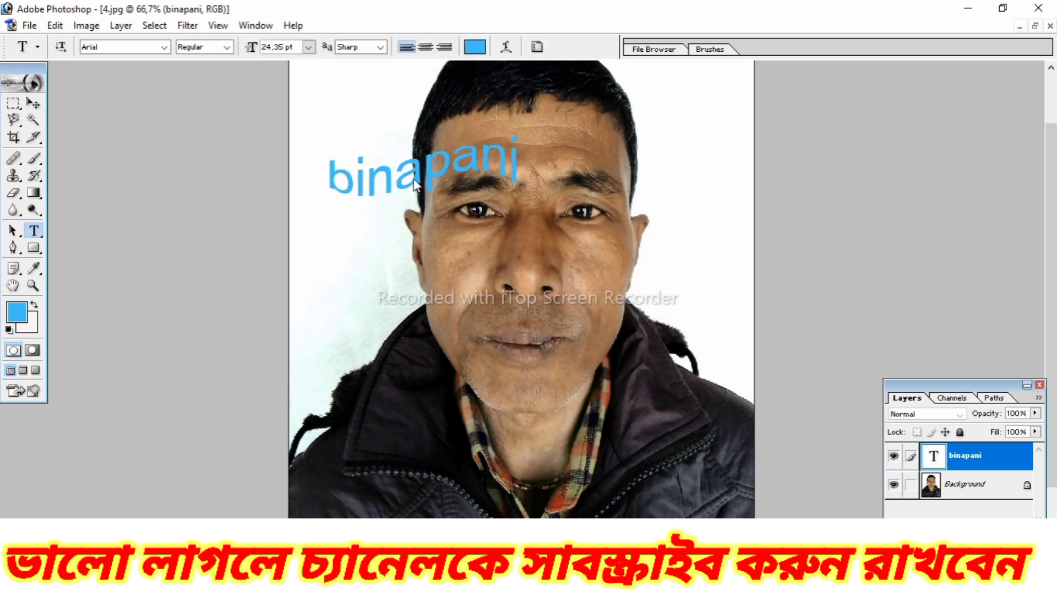
- Draw a freeform blue curved shape across the man's cheeks, nose and upper lip with the Pen tool
left_click(16, 249)
left_click_drag(363, 252, 534, 319)
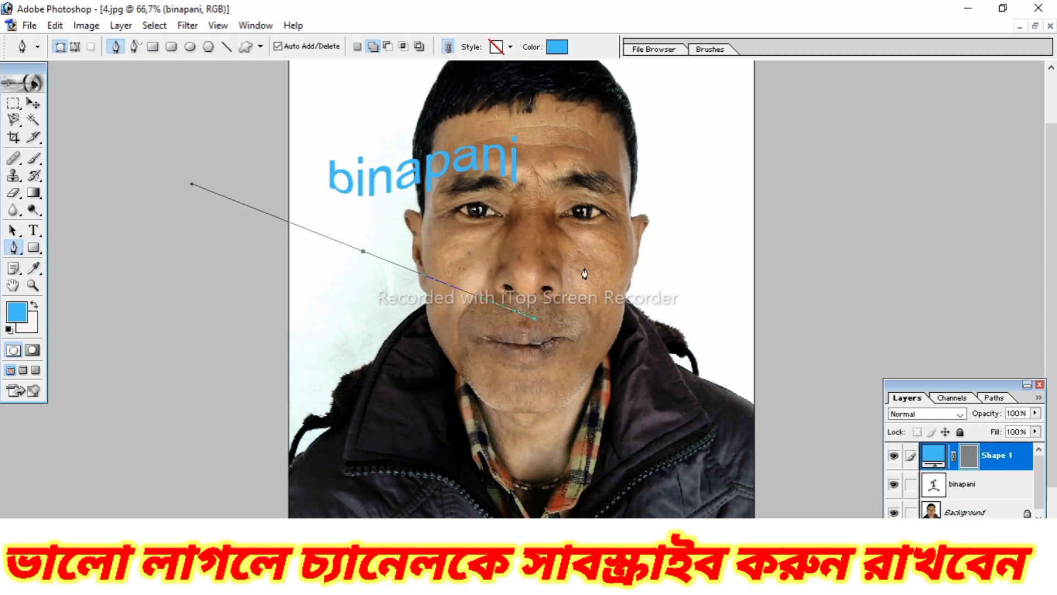
left_click_drag(588, 264, 488, 365)
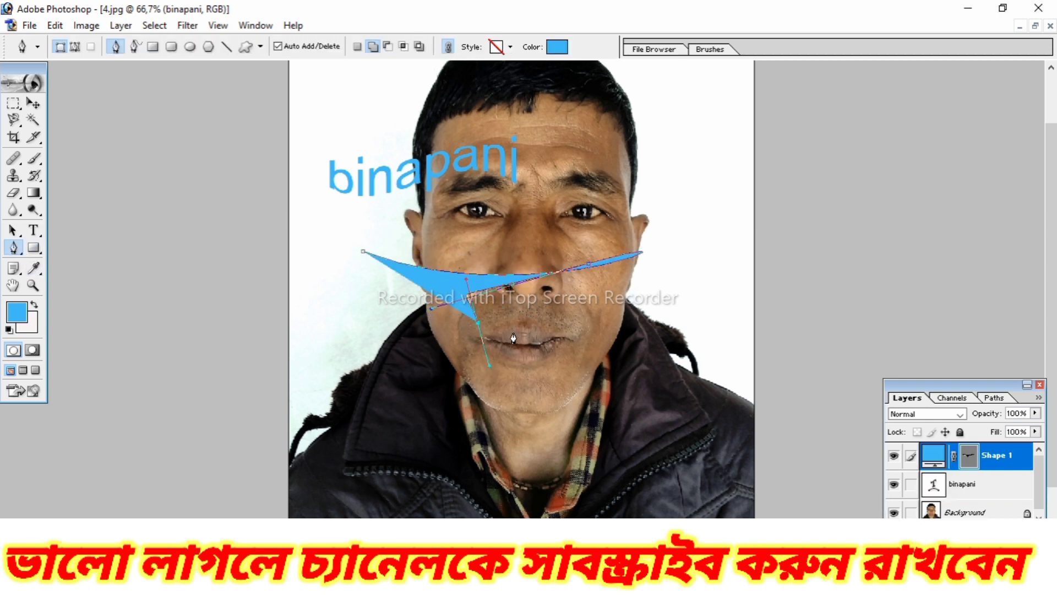
left_click_drag(526, 325, 562, 277)
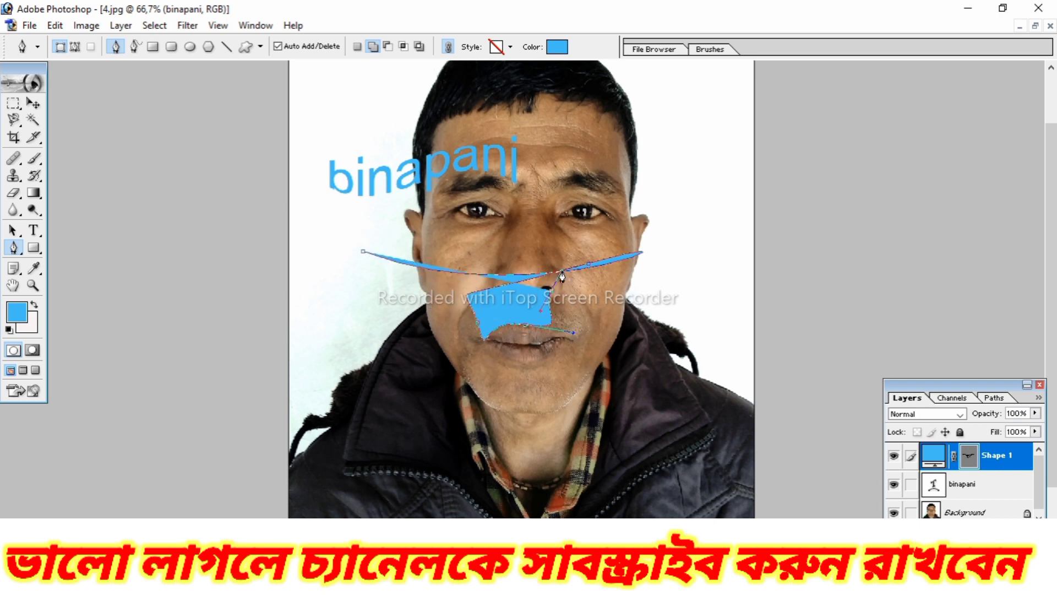
left_click(524, 282)
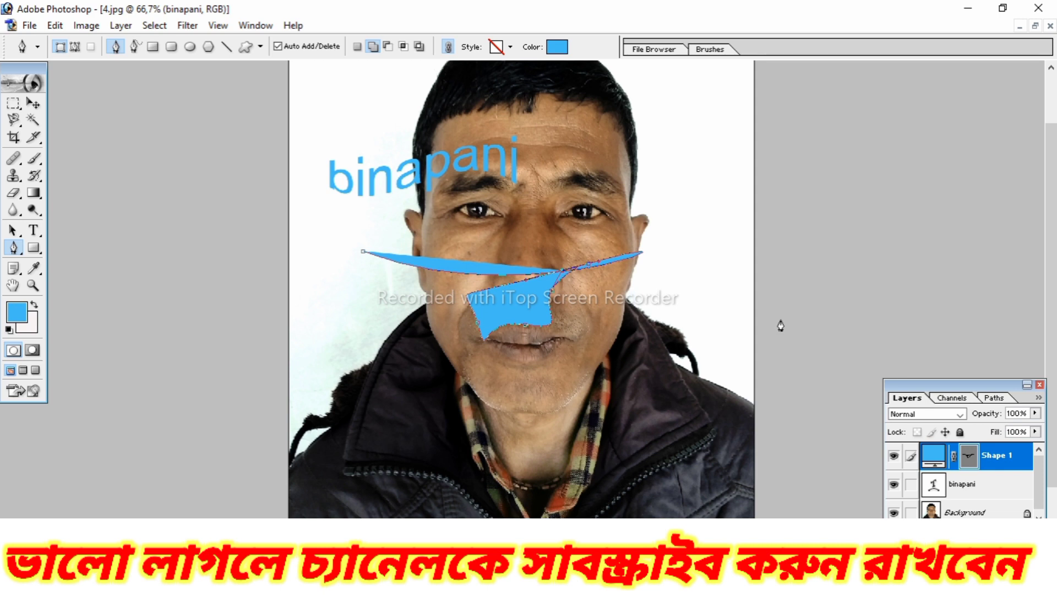
- Draw a blue rectangle over the man's face, scaled to 66,3% width and 71,6% height and centred on the face
left_click(29, 248)
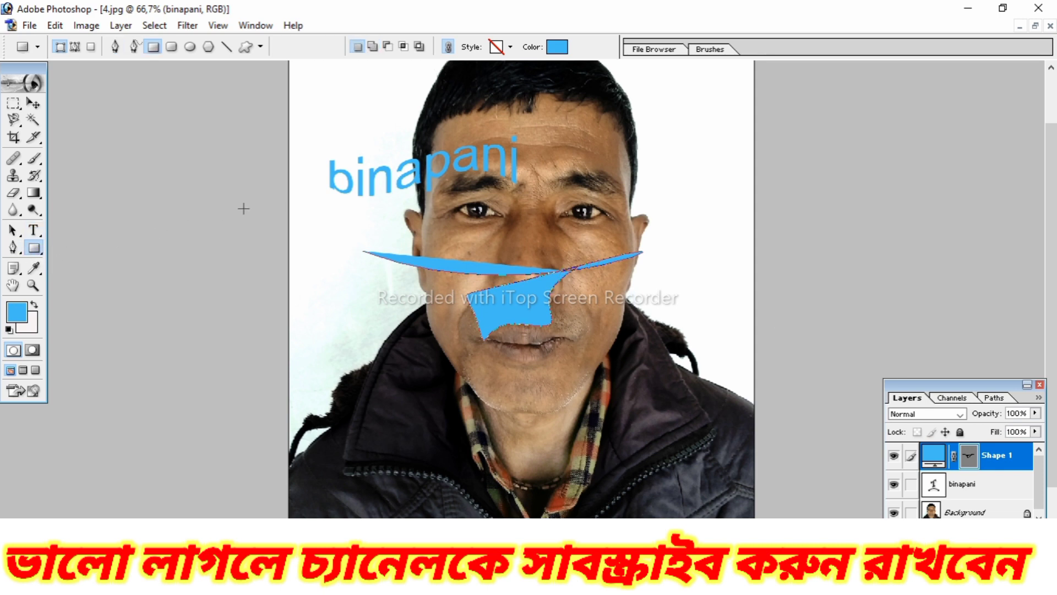
left_click_drag(352, 85, 664, 401)
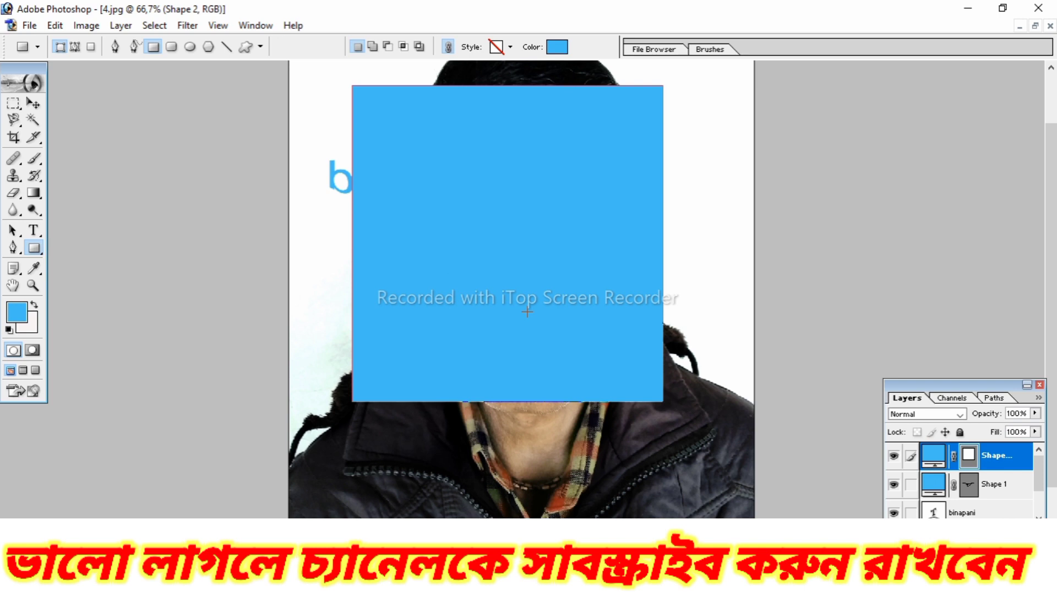
left_click(40, 103)
left_click_drag(576, 203, 610, 201)
left_click_drag(705, 394, 601, 304)
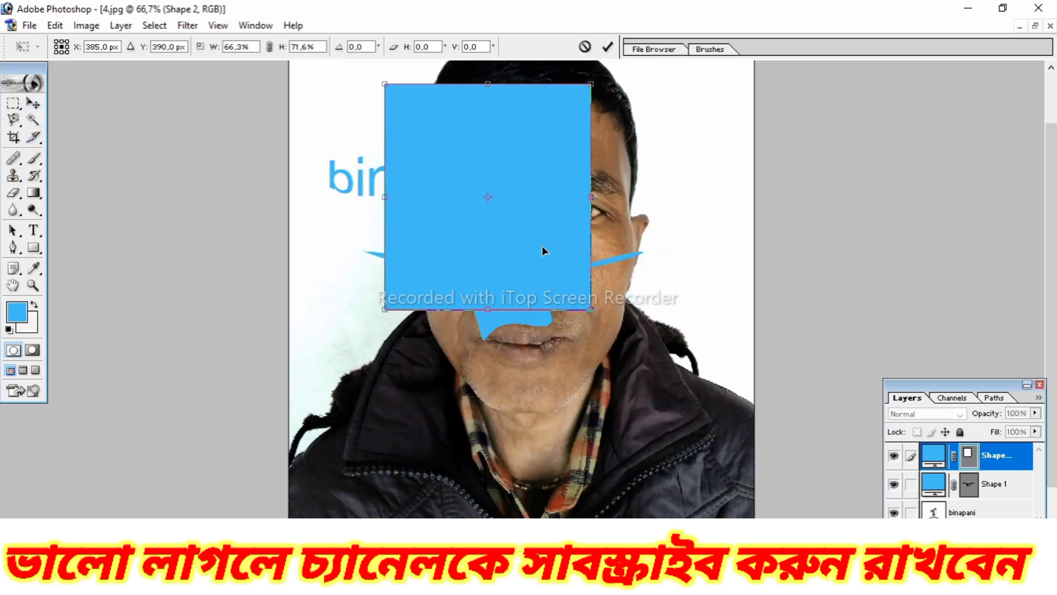
left_click_drag(542, 246, 588, 301)
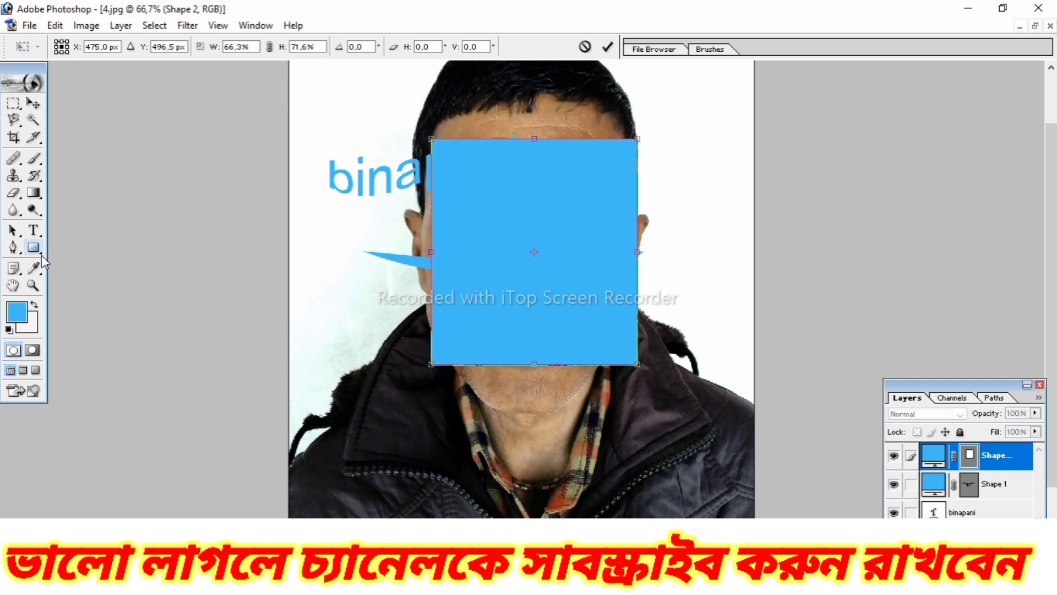
- Apply the rectangle's transformation and place a note reading "tfhhfghfghg" on the man's jacket below it
left_click(13, 268)
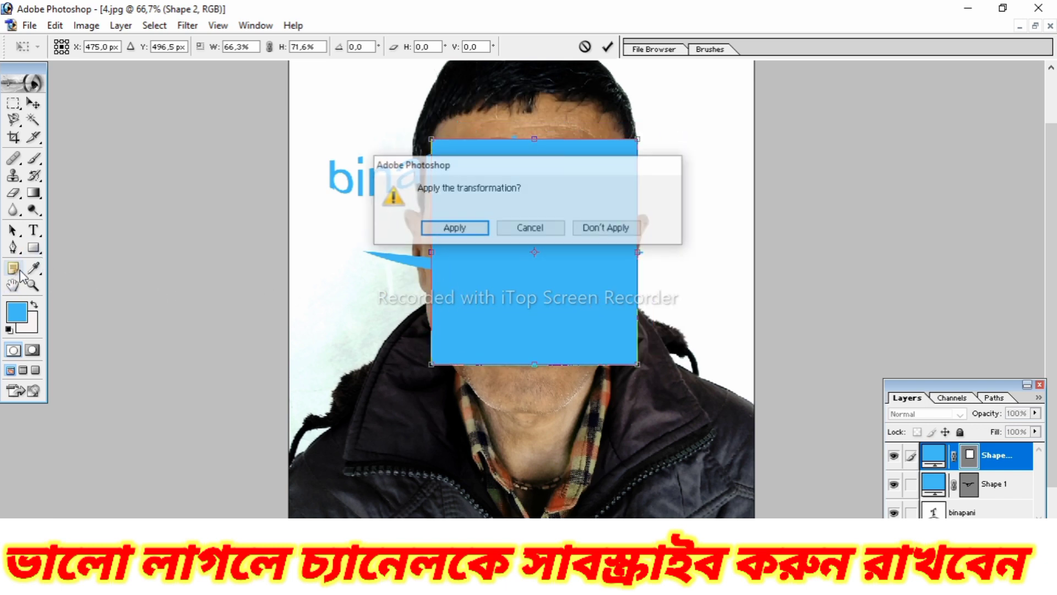
left_click(452, 228)
left_click(347, 419)
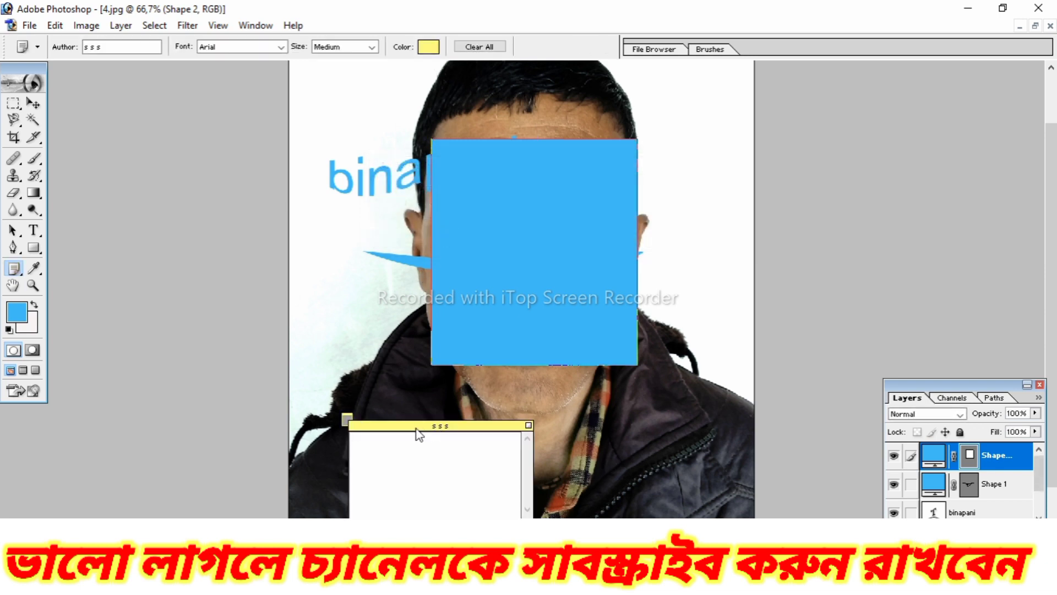
type("tfhhfghfghg")
- In 3.jpg, sample a light skin tone from the woman's cheek and paint over that cheek with the size 33 brush
left_click(32, 267)
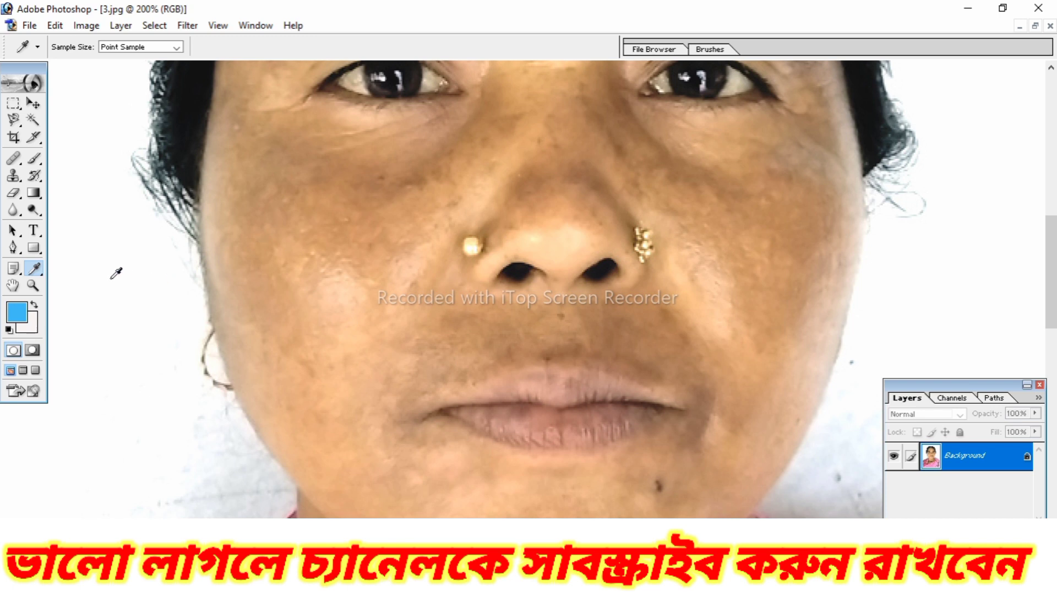
left_click(352, 332)
left_click(33, 160)
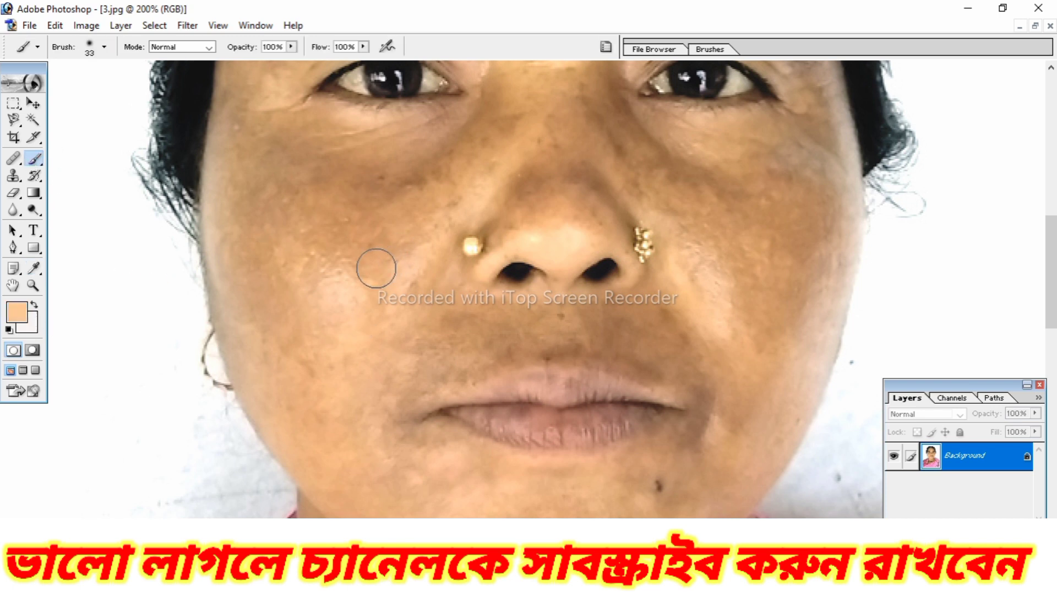
mouse_move(342, 275)
left_mouse_down()
mouse_move(298, 259)
mouse_move(312, 264)
left_mouse_up()
mouse_move(309, 406)
left_mouse_down()
mouse_move(368, 380)
mouse_move(409, 330)
mouse_move(364, 311)
mouse_move(350, 348)
mouse_move(330, 331)
left_mouse_up()
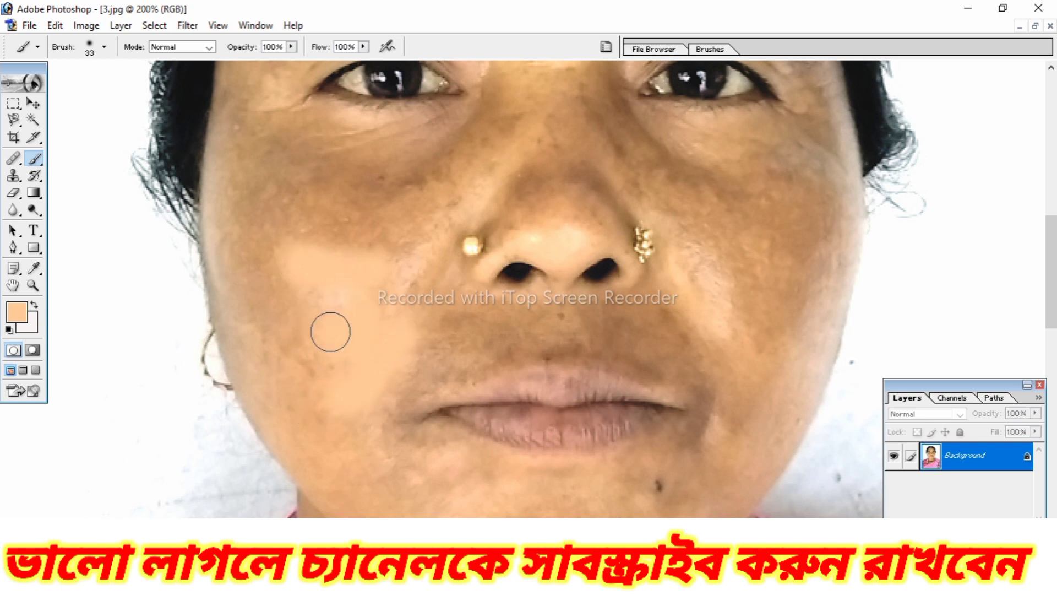
- Sample foreground colours with the Eyedropper from the woman's eye, her hair and finally the skin of her nose
left_click(35, 267)
left_click(419, 71)
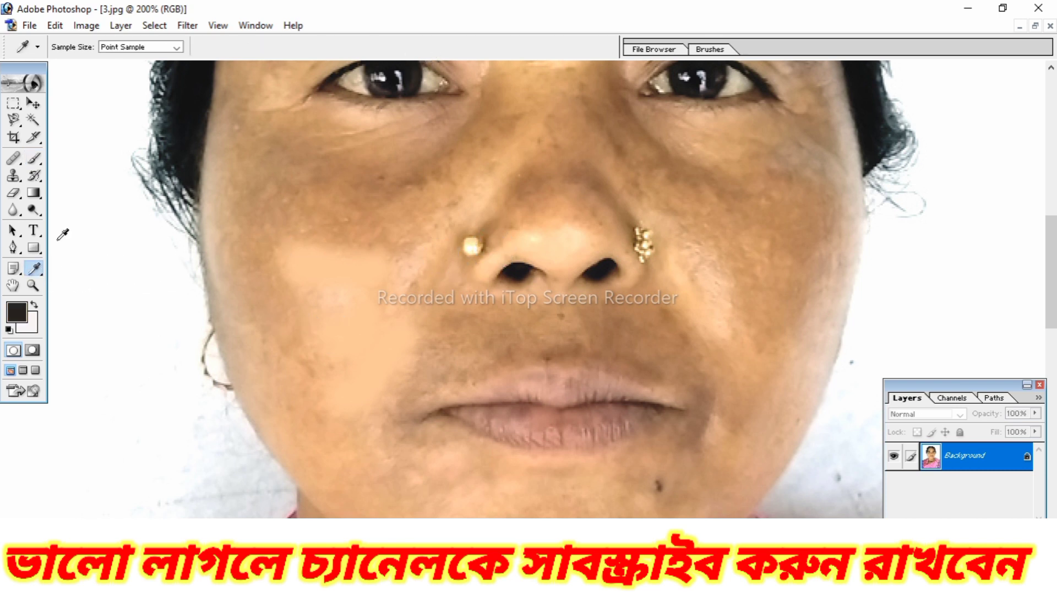
left_click(196, 149)
left_click(585, 246)
- Pan the enlarged photo with the Hand tool to bring the woman's mouth and chin further into view
left_click(12, 285)
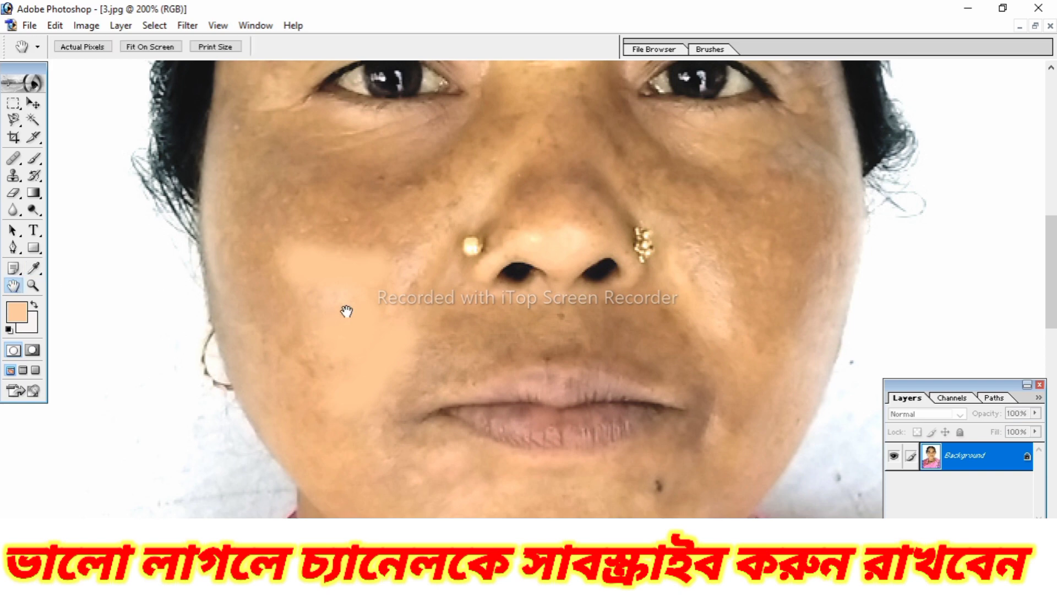
left_click_drag(346, 312, 195, 239)
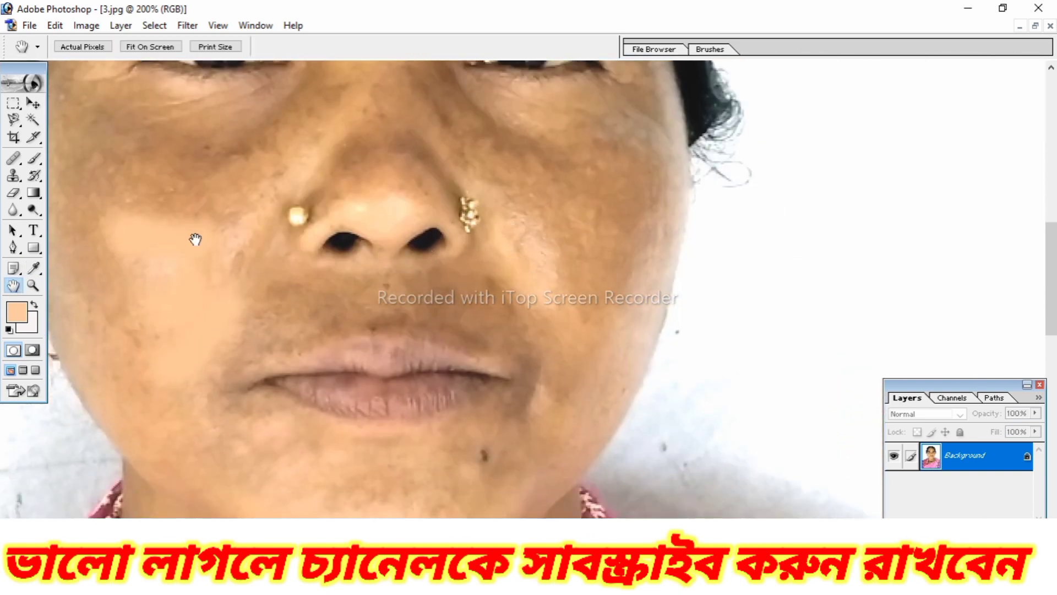
scroll(472, 276, "down", 3)
- Magnify the woman's mouth to 400% with the Zoom tool and reduce the view to 33,3% to show the whole photo
left_click(33, 286)
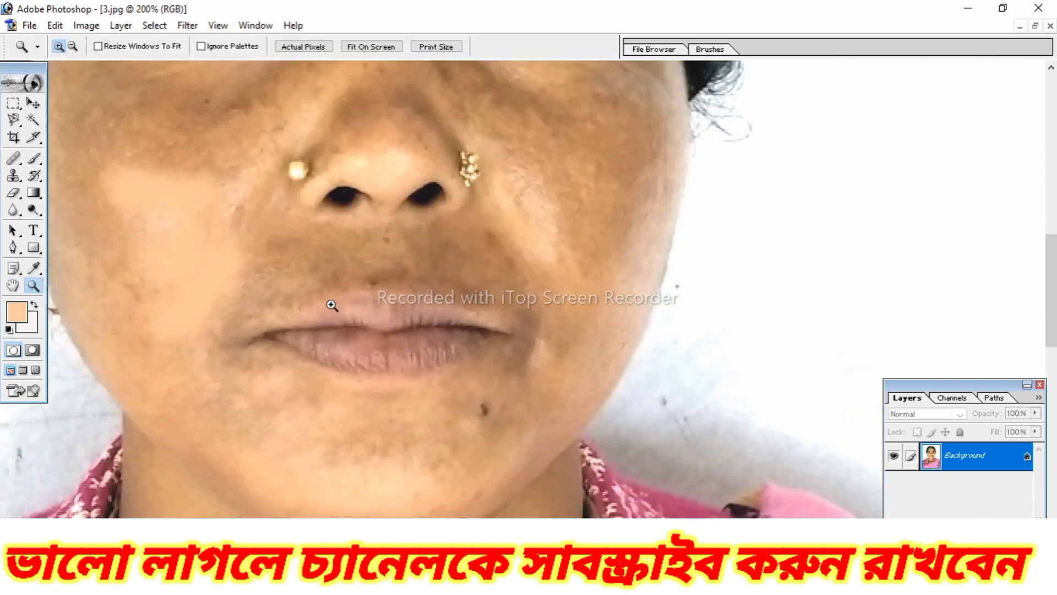
left_click(420, 286)
left_click(420, 286)
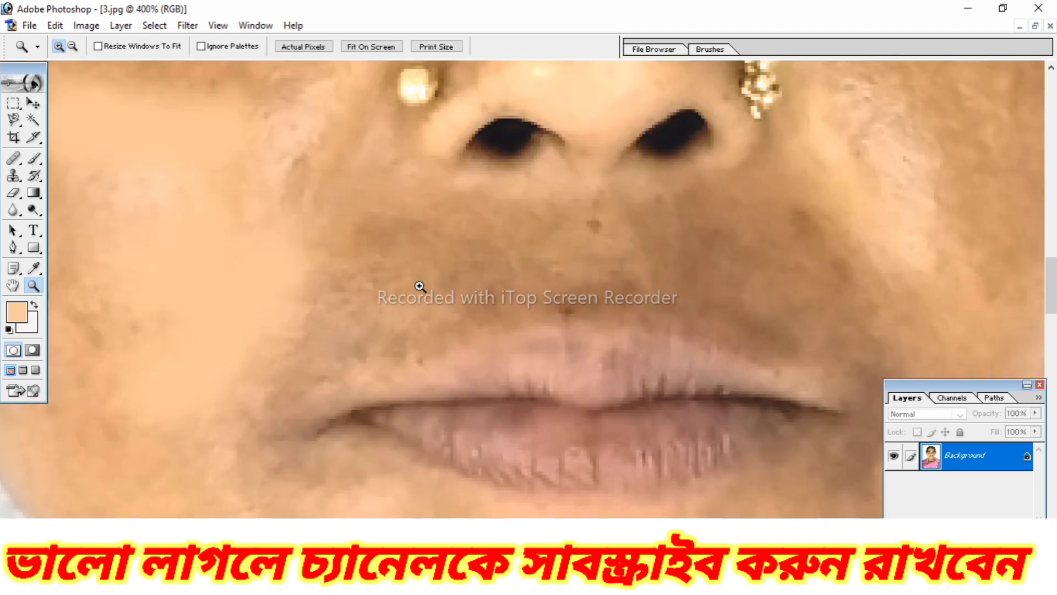
left_click(70, 47)
left_click(354, 190)
left_click(354, 189)
left_click(354, 190)
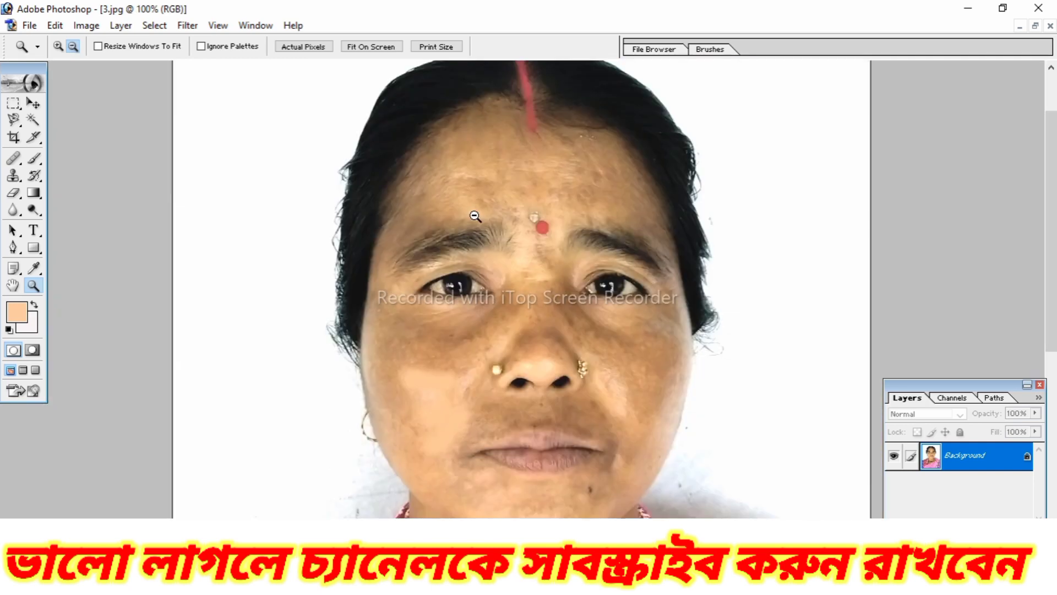
left_click(473, 217)
left_click(473, 216)
left_click(474, 217)
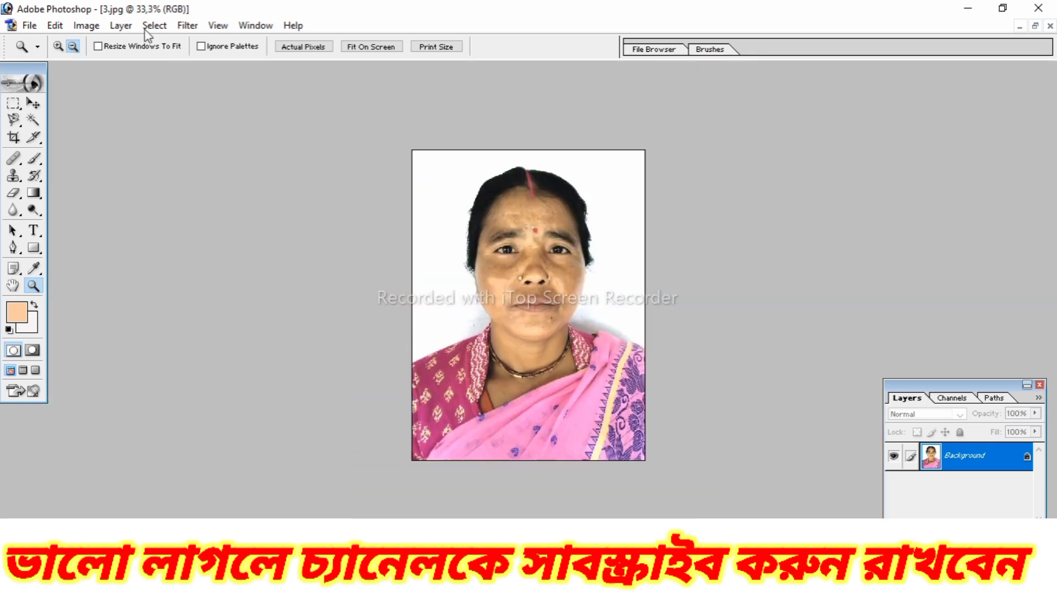
- Magnify the photo to 200% around the woman's forehead and return the view to 50%
left_click(59, 47)
left_click(474, 228)
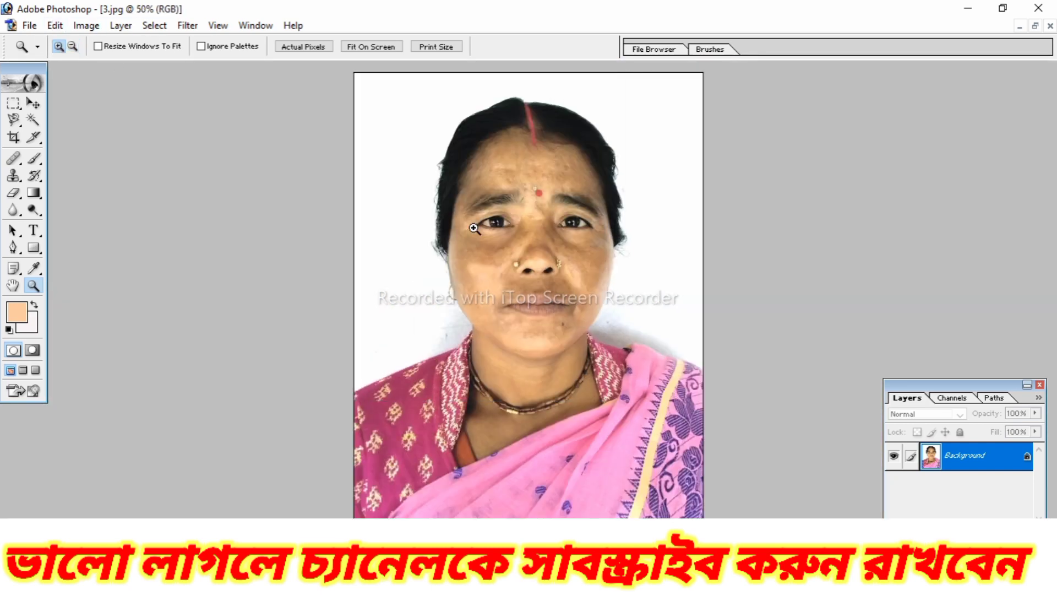
left_click(479, 226)
left_click(472, 229)
left_click(72, 46)
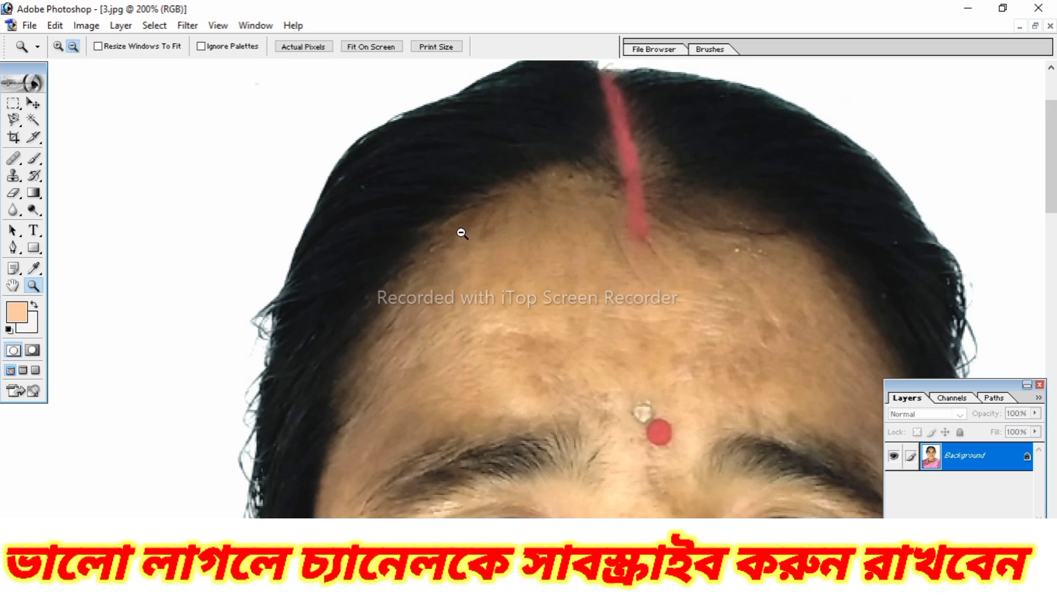
left_click(461, 232)
left_click(465, 231)
left_click(464, 231)
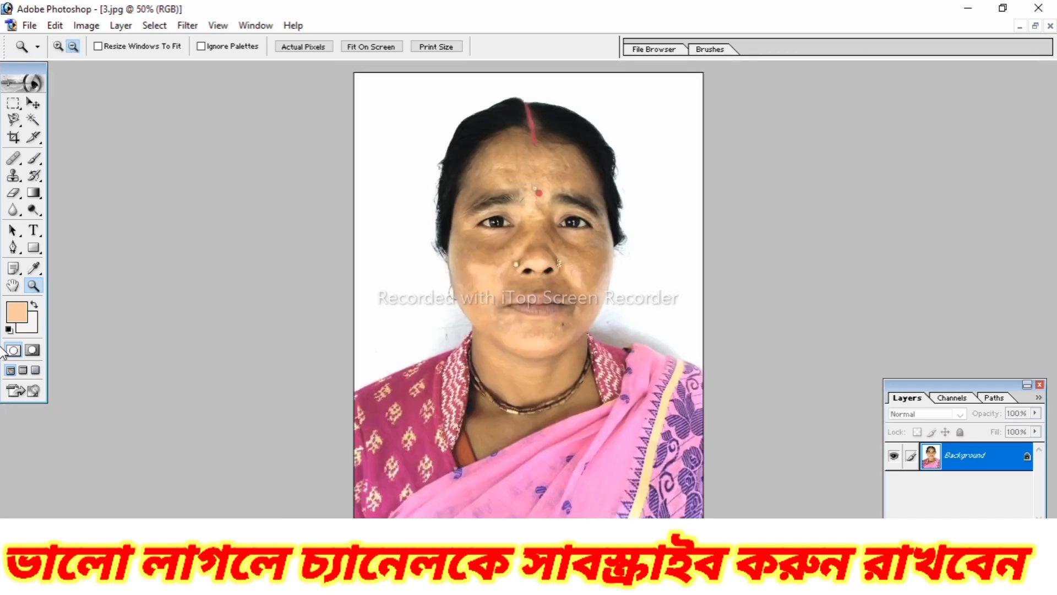